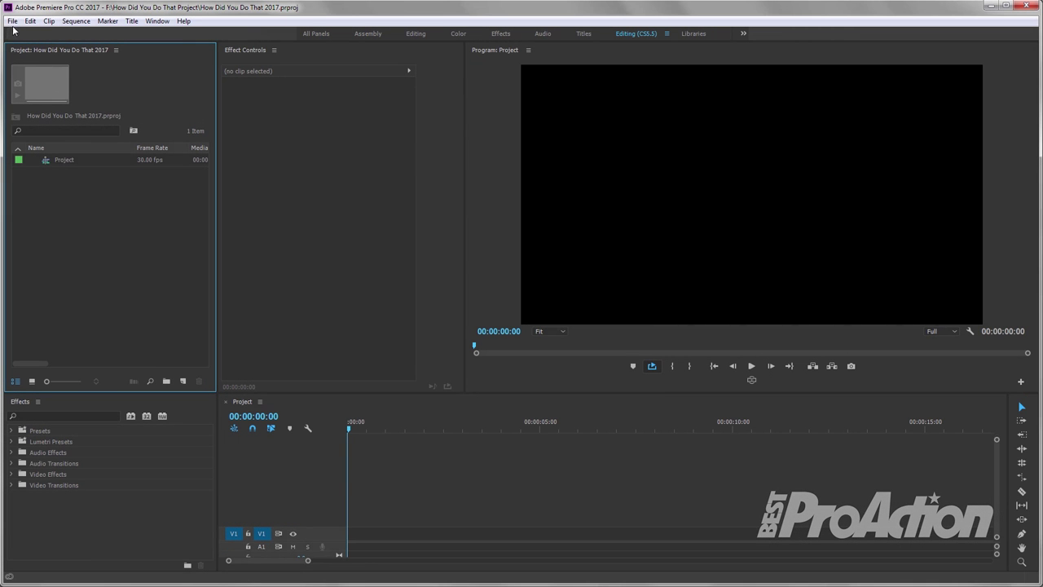
- Create a new 1920×1080 title called 'file cabinet' via File > New > Title
click(12, 22)
mouse_move(103, 35)
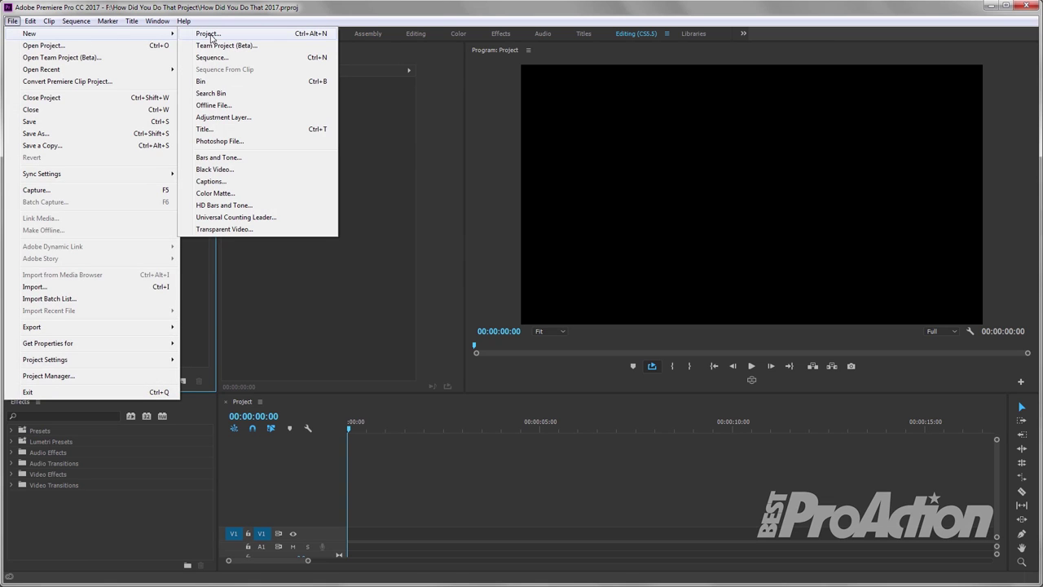
click(203, 129)
text(file cabinet)
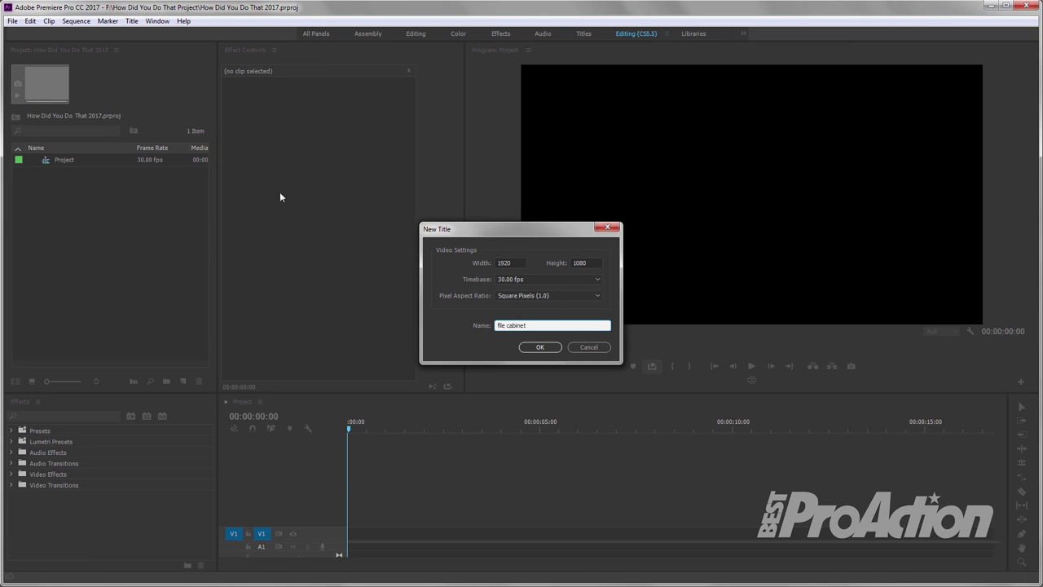
click(535, 348)
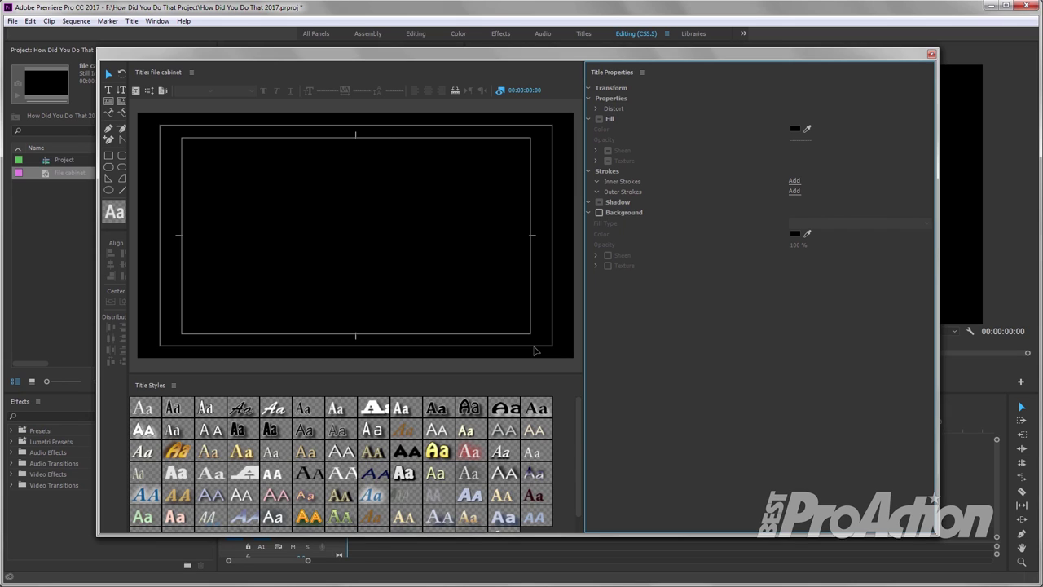
- Turn on the title background and set its colour to medium grey 525252
click(599, 213)
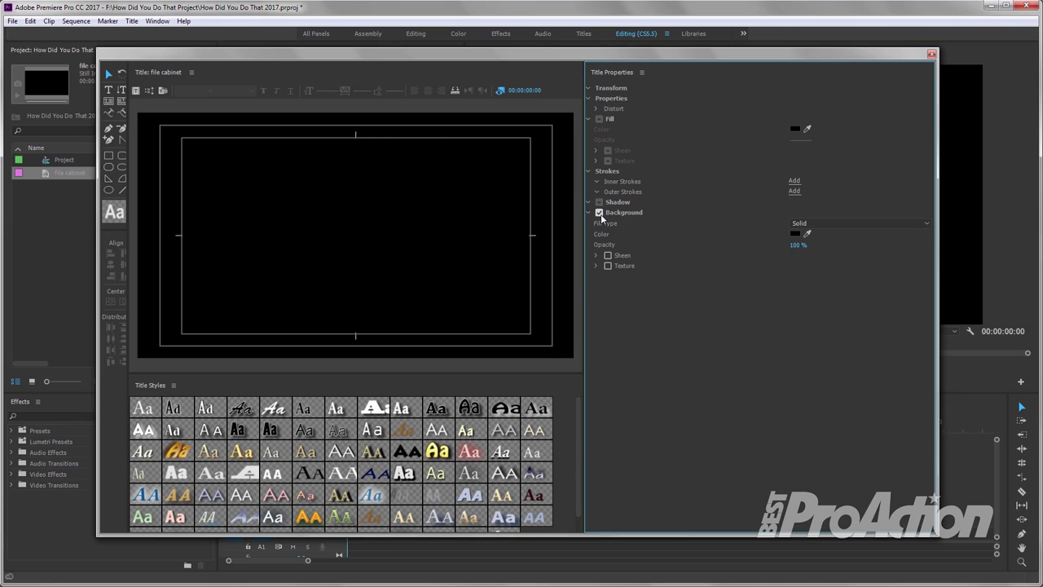
click(795, 235)
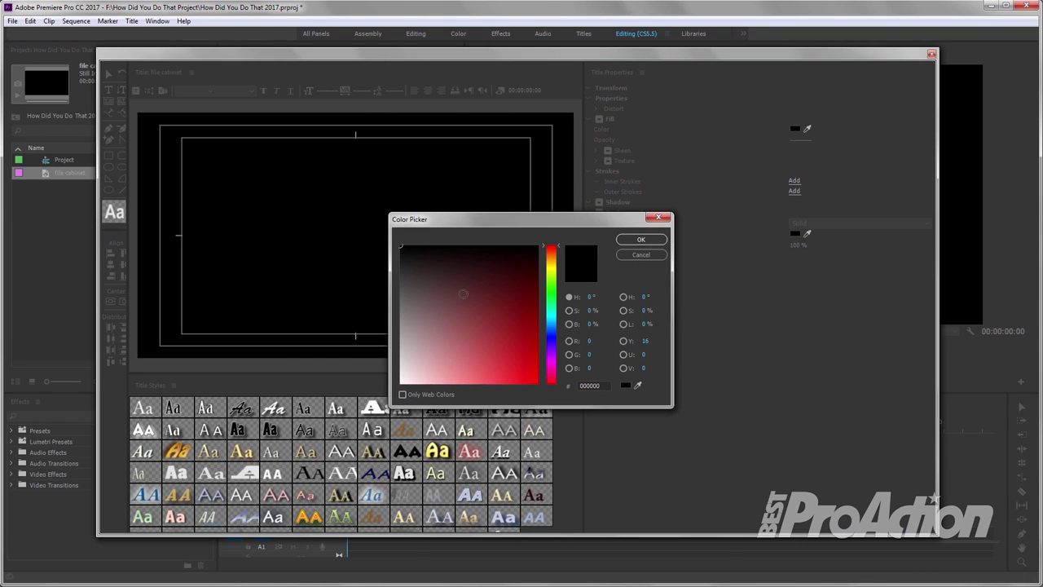
drag(415, 295, 376, 290)
click(639, 237)
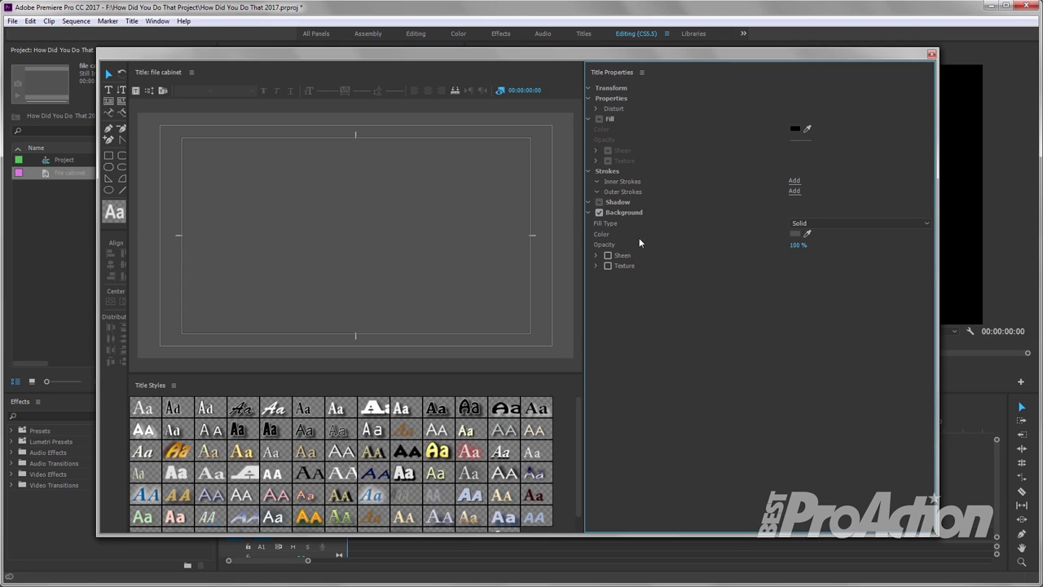
- Make the background a 4 Color Gradient, A4A4A4 top-left to near-black bottom-right, and close the Titler
click(925, 223)
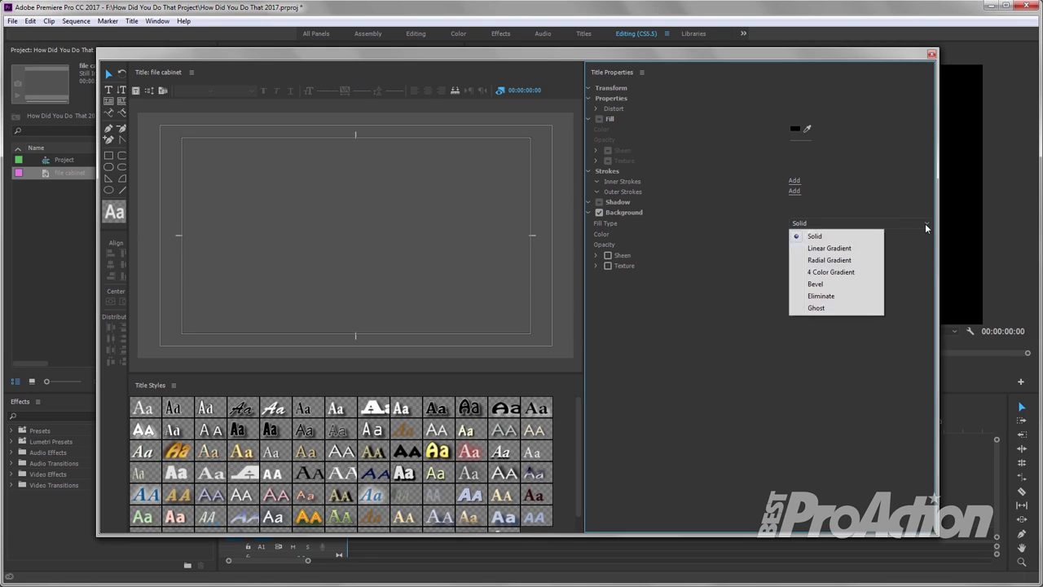
click(864, 272)
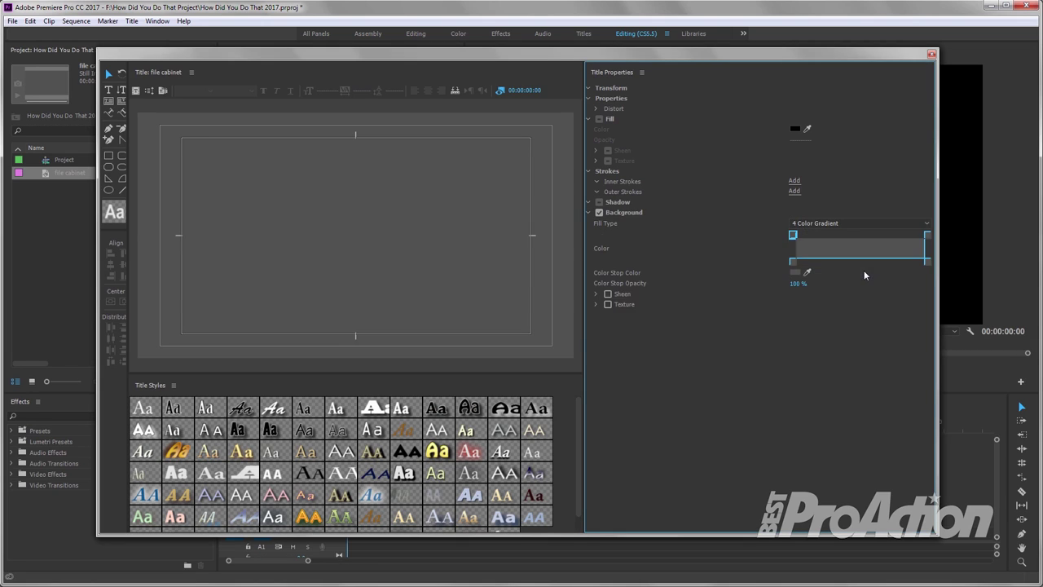
double_click(793, 236)
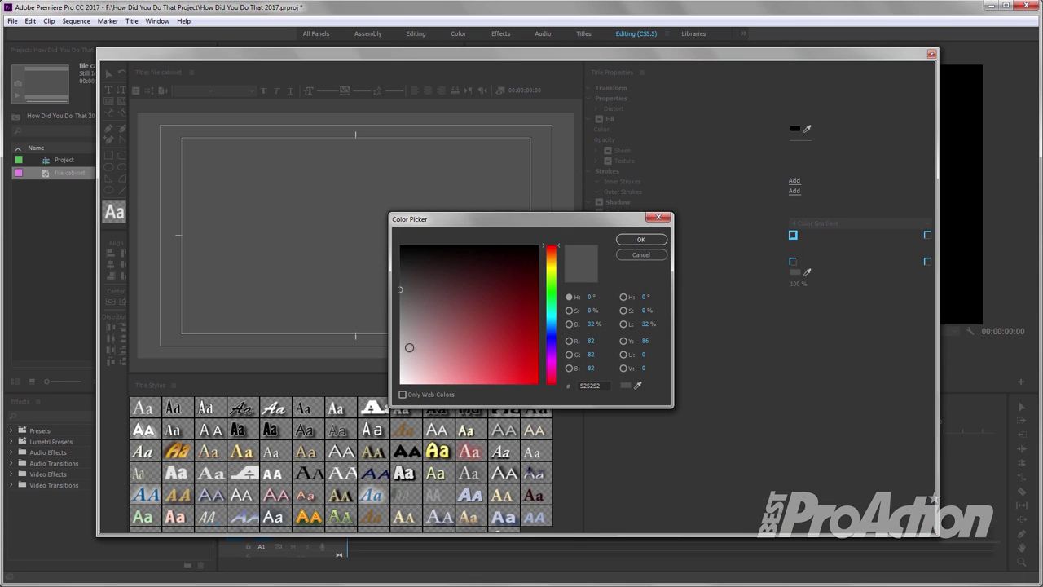
drag(410, 347, 394, 334)
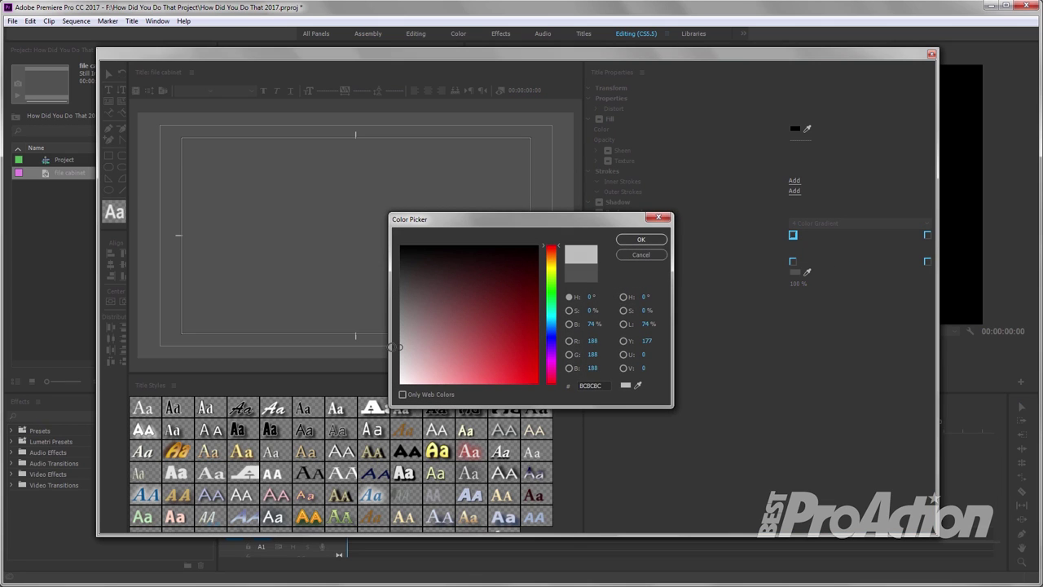
click(638, 240)
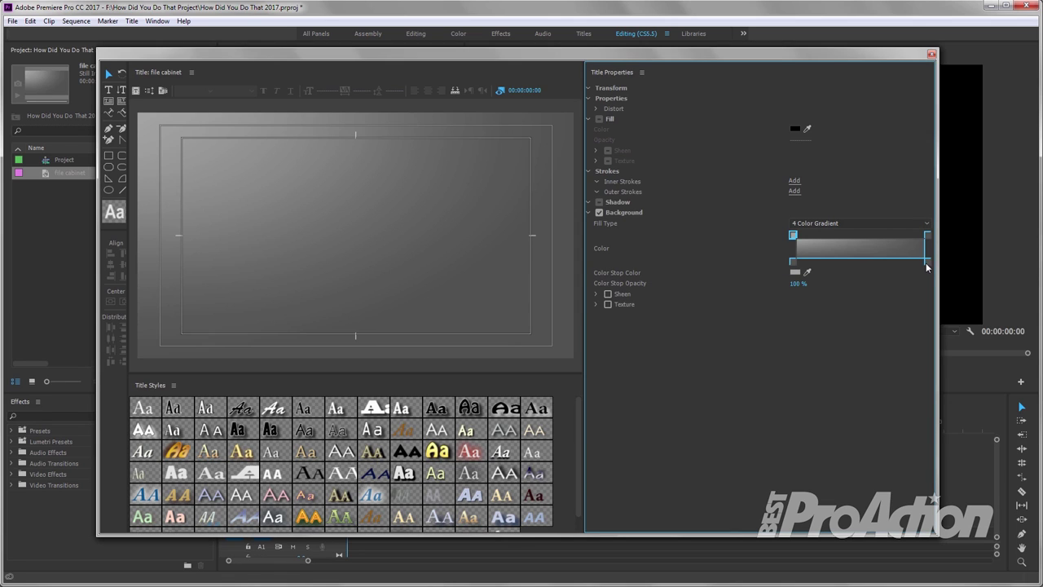
double_click(926, 262)
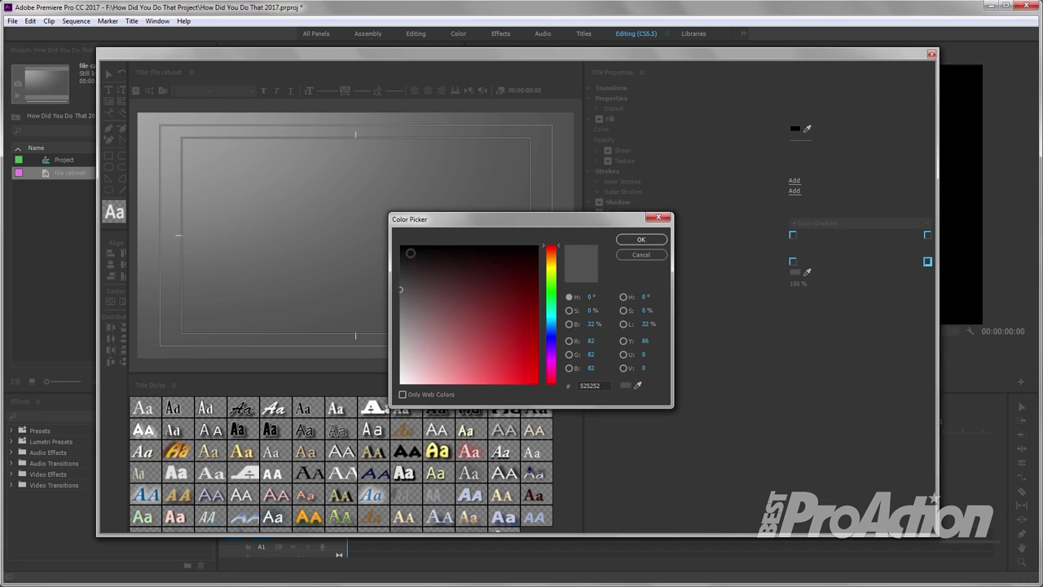
click(410, 253)
click(641, 239)
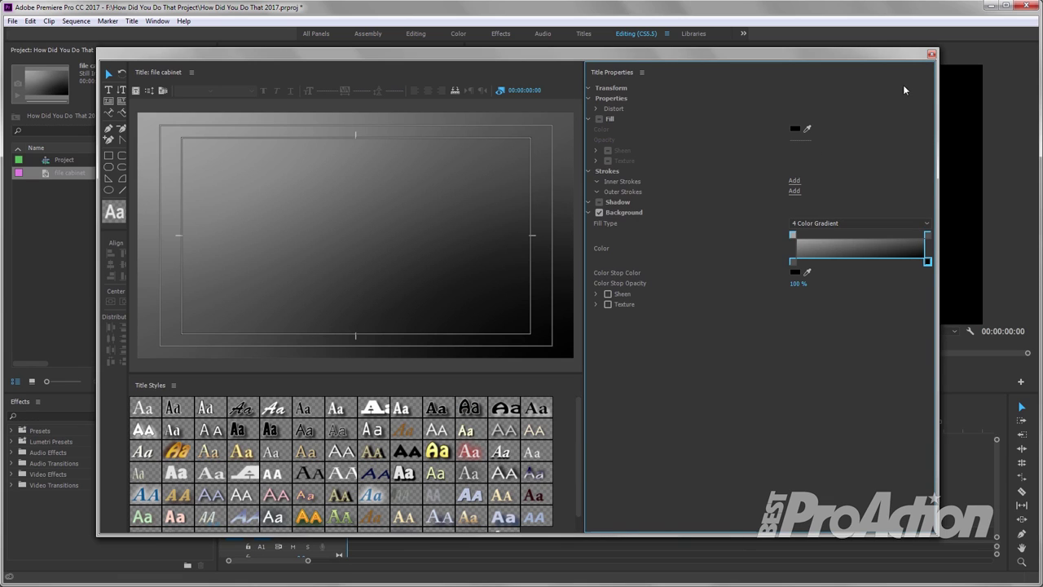
click(933, 53)
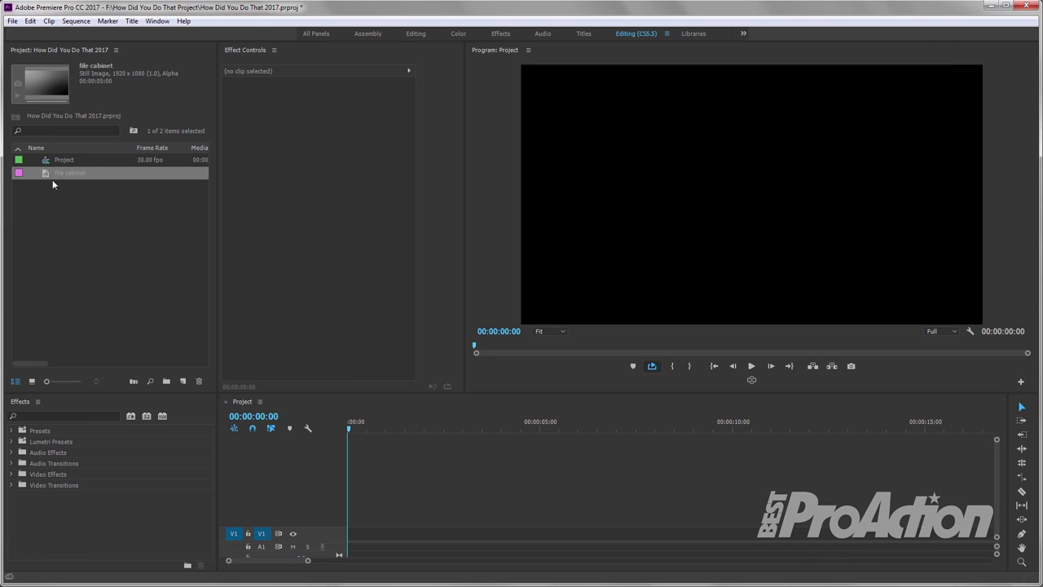
- Put 'file cabinet' on V1, extend it to 00:00:10:15, and fit the timeline view
drag(47, 174, 343, 536)
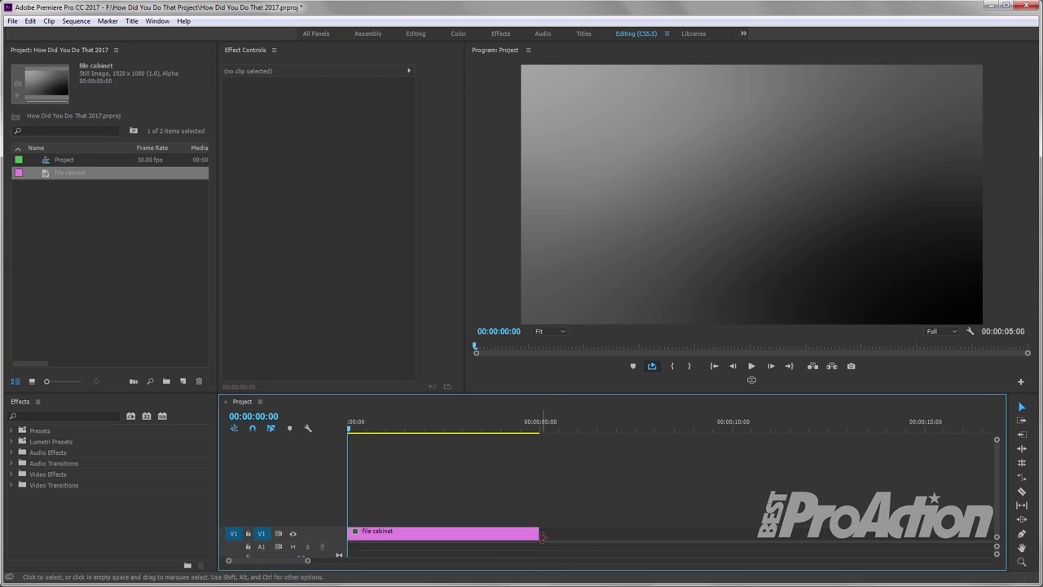
drag(542, 536, 753, 537)
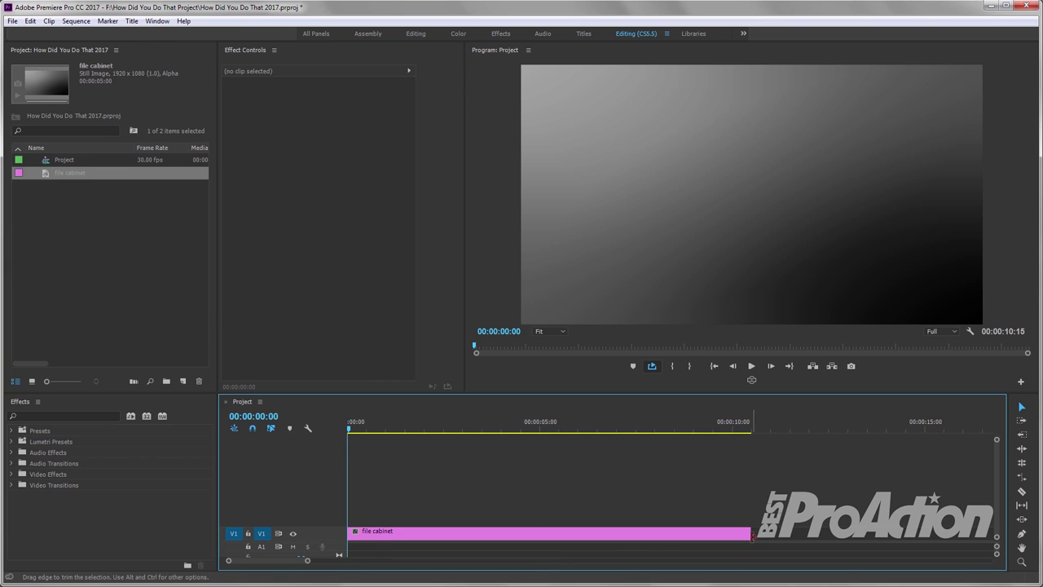
key(backslash)
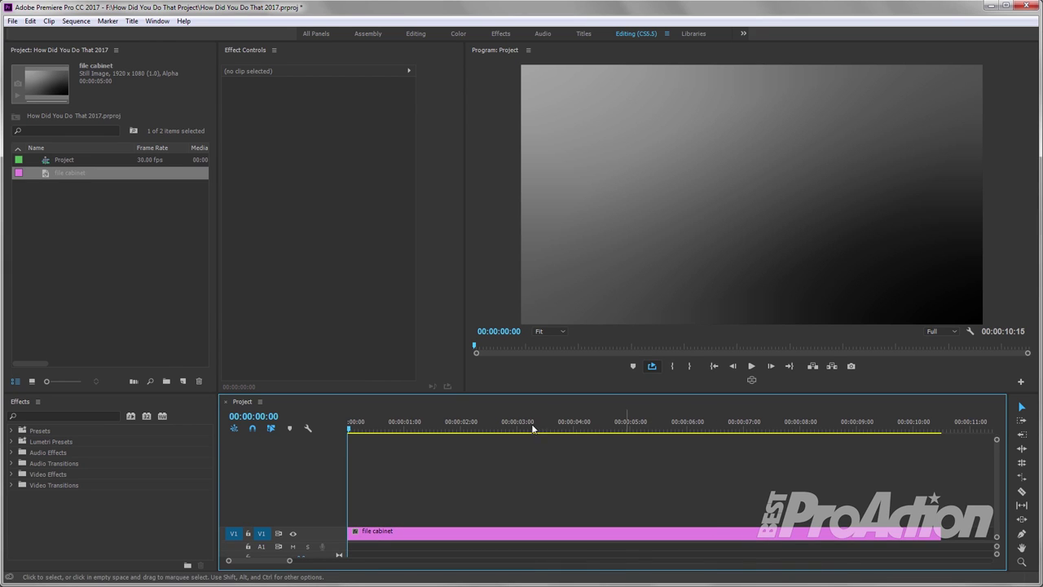
click(12, 21)
mouse_move(24, 33)
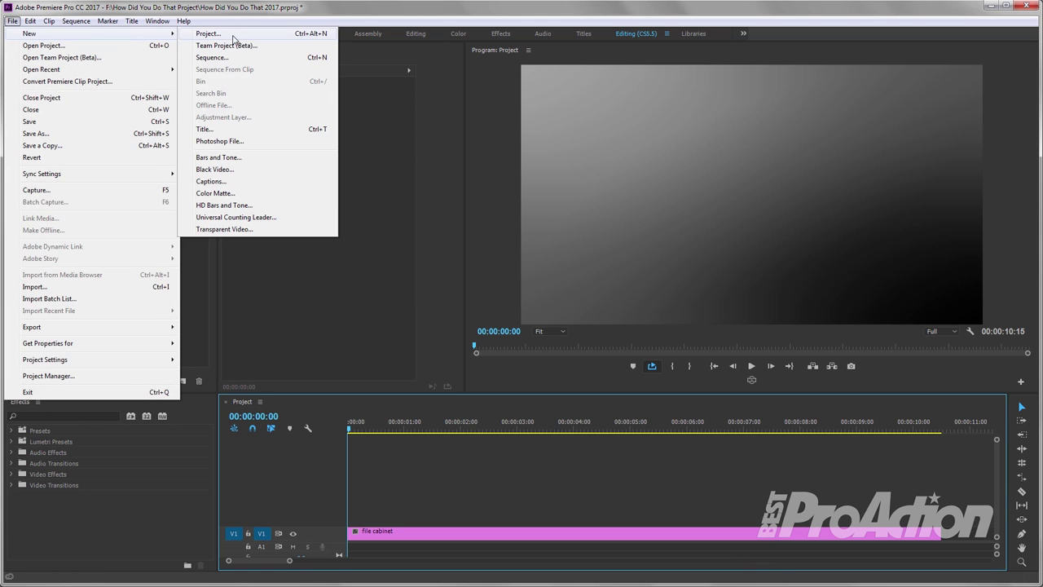
- Create a second title named 'tag holder' and widen the Titler's canvas area
click(203, 129)
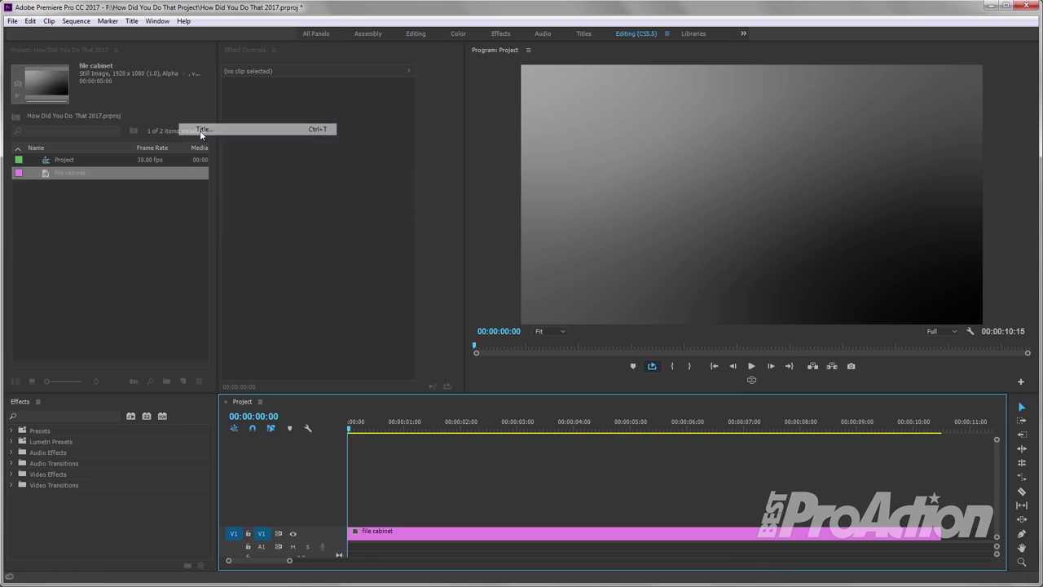
text(tag holder)
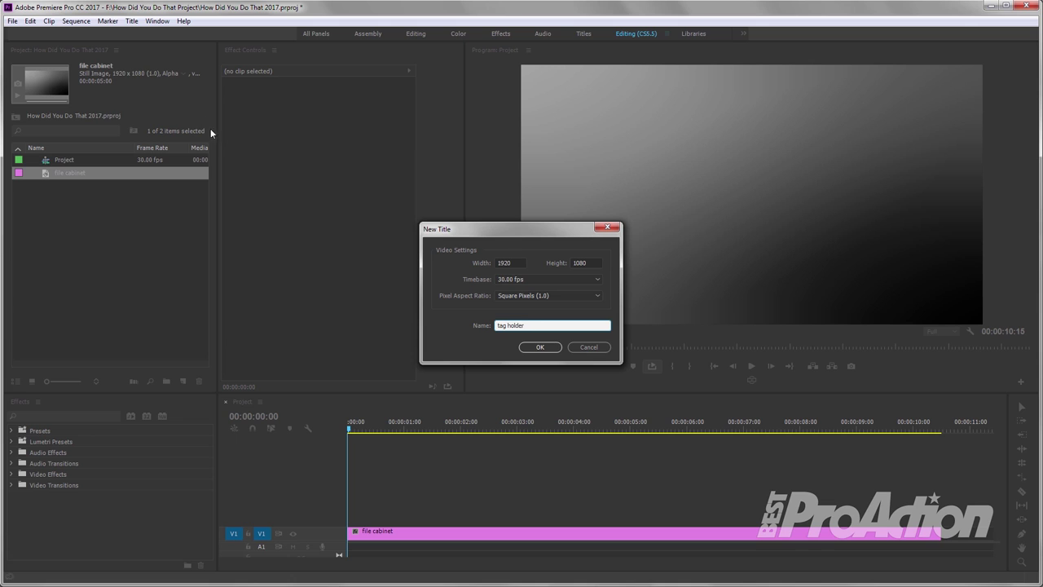
click(535, 353)
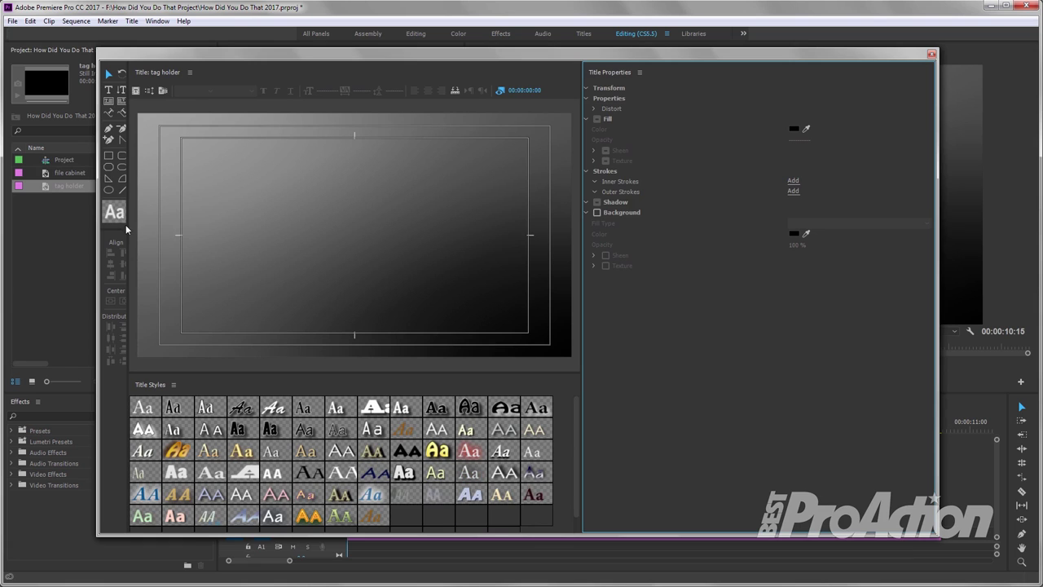
drag(131, 224, 150, 224)
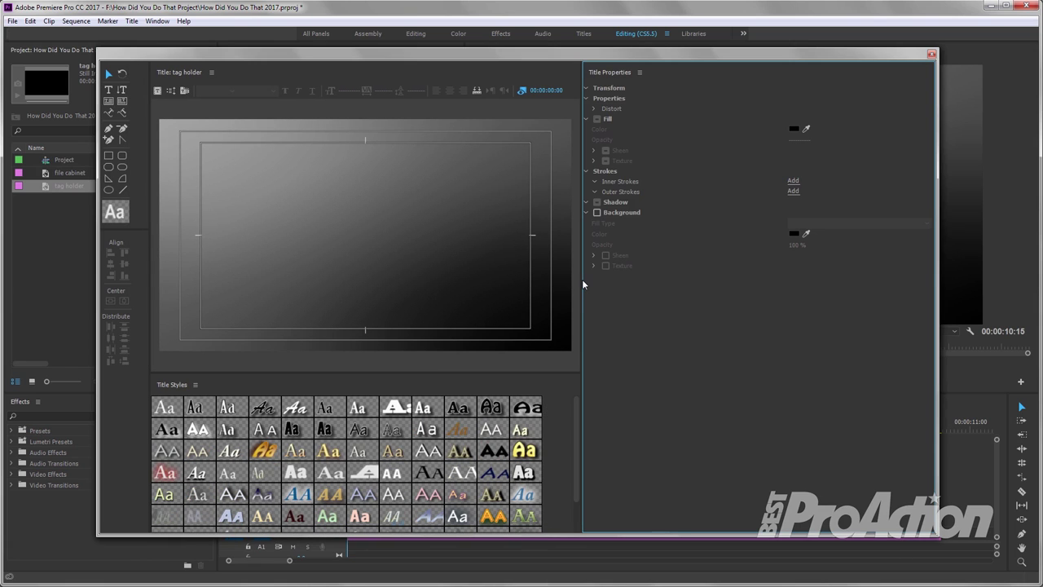
drag(592, 282, 639, 287)
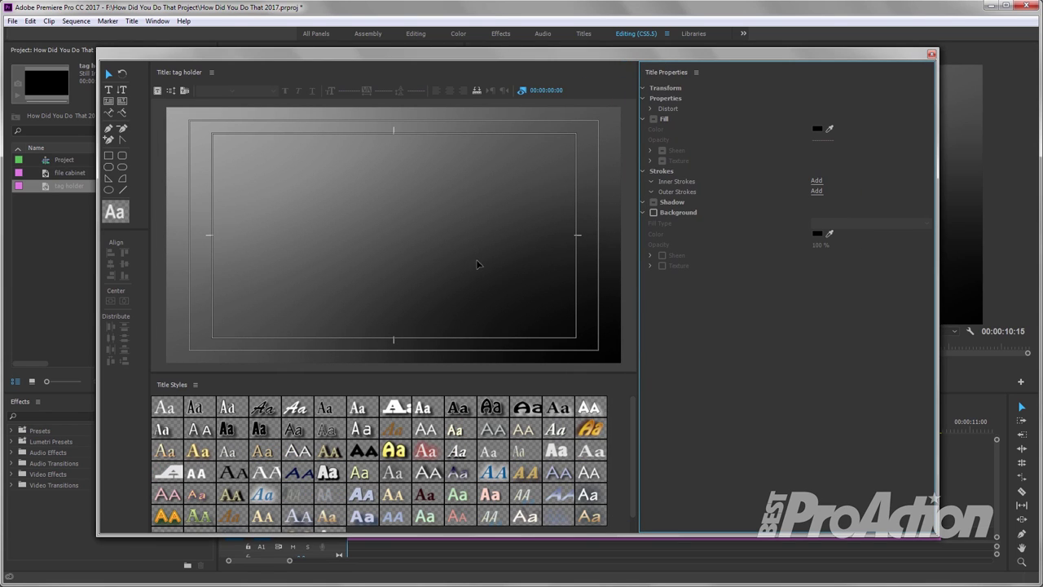
- Draw a wide rectangle and centre it vertically and horizontally in the frame
click(108, 155)
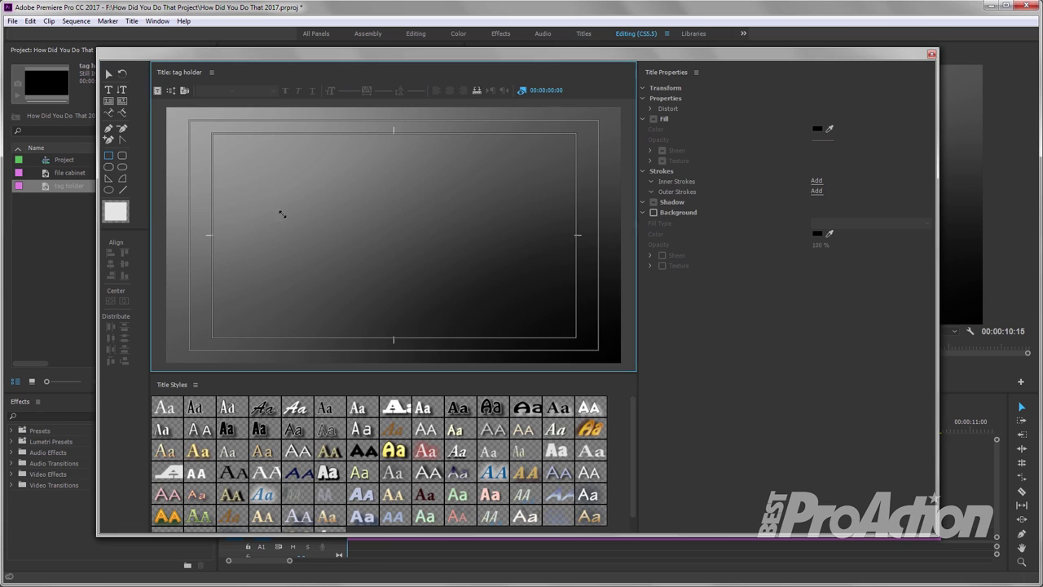
drag(259, 206, 543, 283)
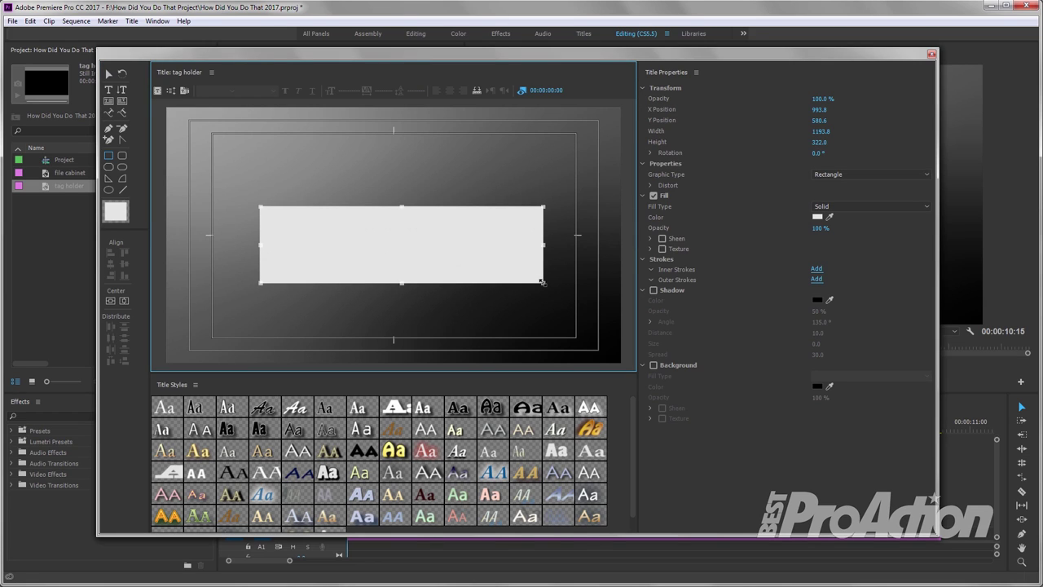
click(114, 301)
click(124, 301)
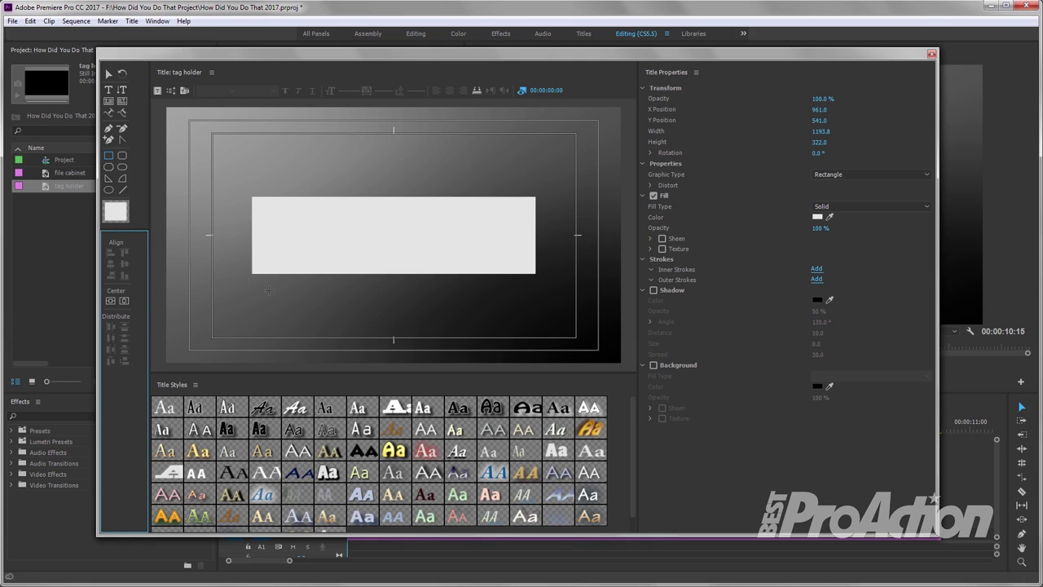
- Fill the rectangle with a solid saturated gold such as EBB731
click(817, 217)
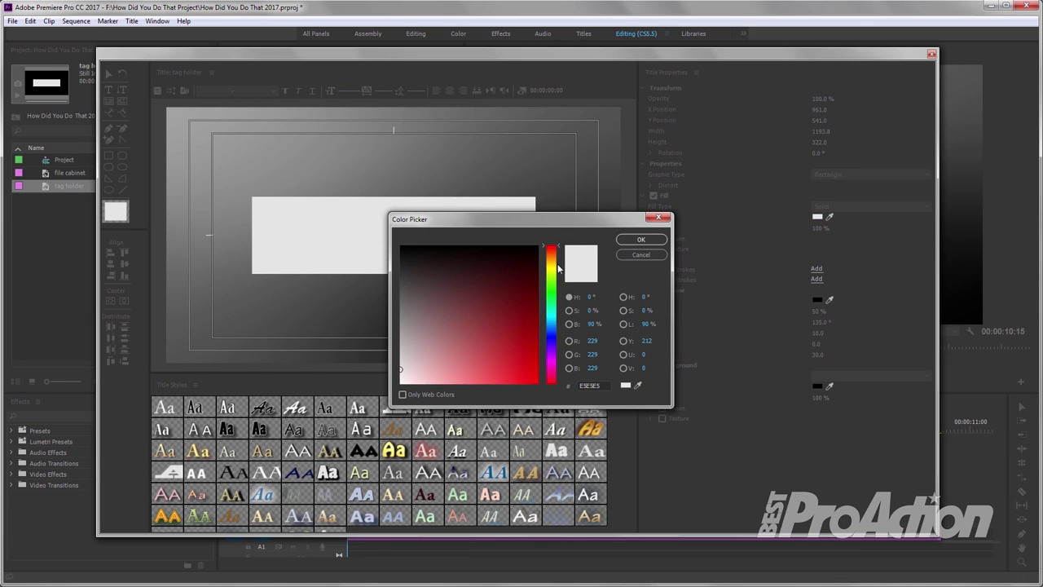
drag(555, 254, 553, 264)
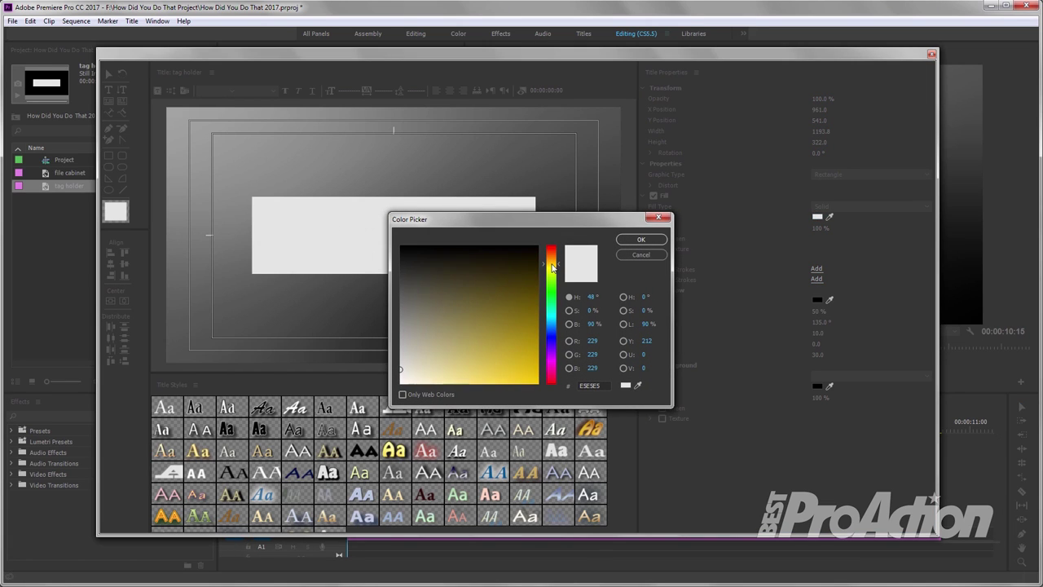
drag(494, 326, 509, 371)
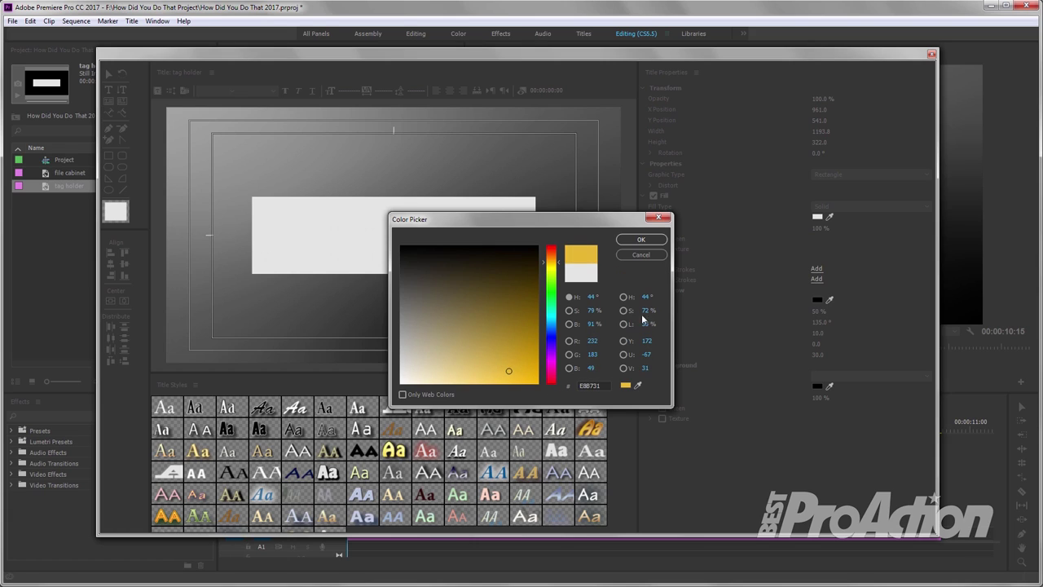
click(640, 241)
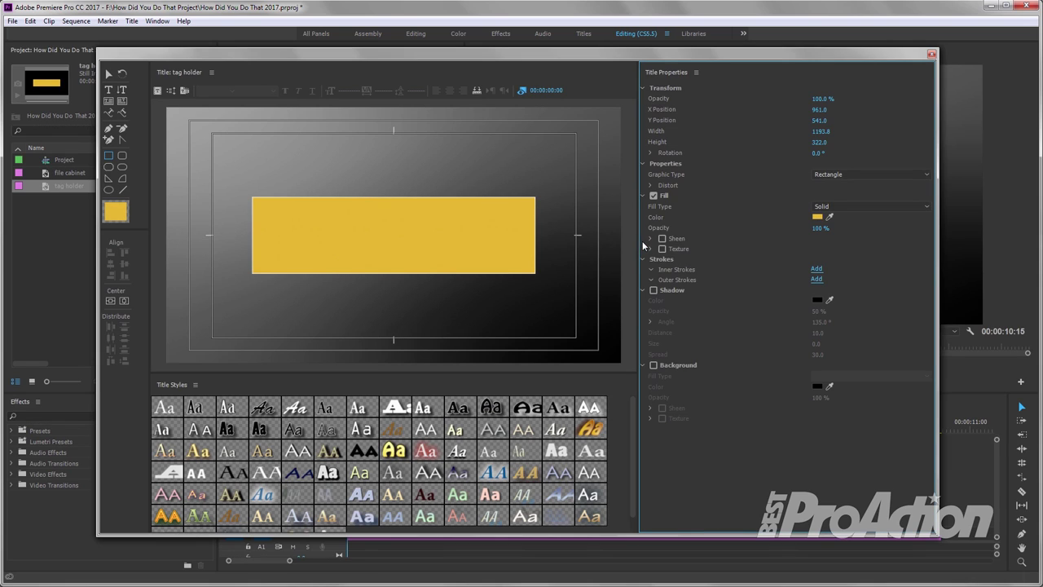
- Switch the bar's fill to a 4 Color Gradient with pale yellow F8E09D at top-left
click(926, 207)
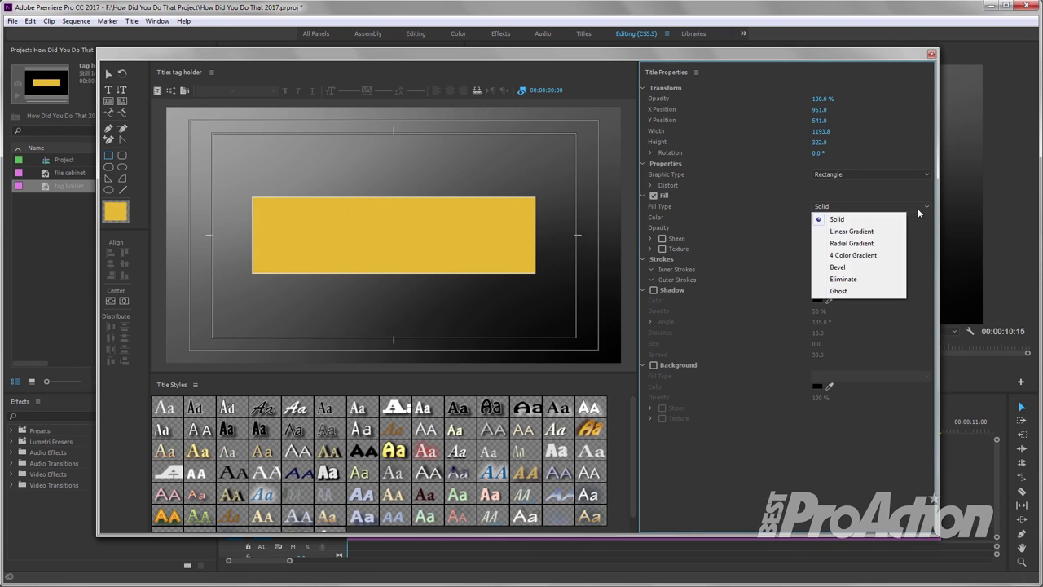
click(862, 257)
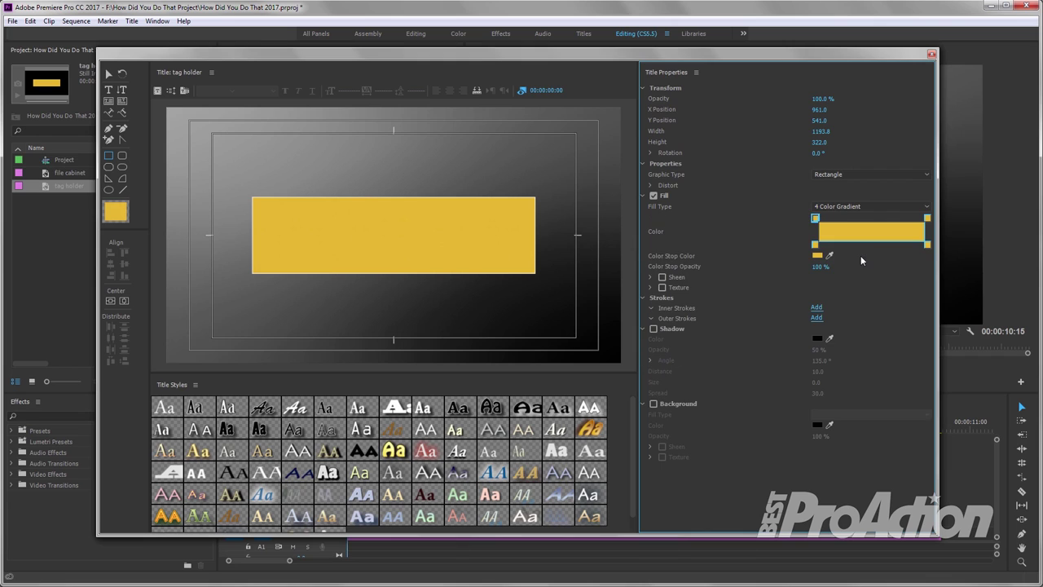
double_click(816, 220)
drag(529, 355, 450, 380)
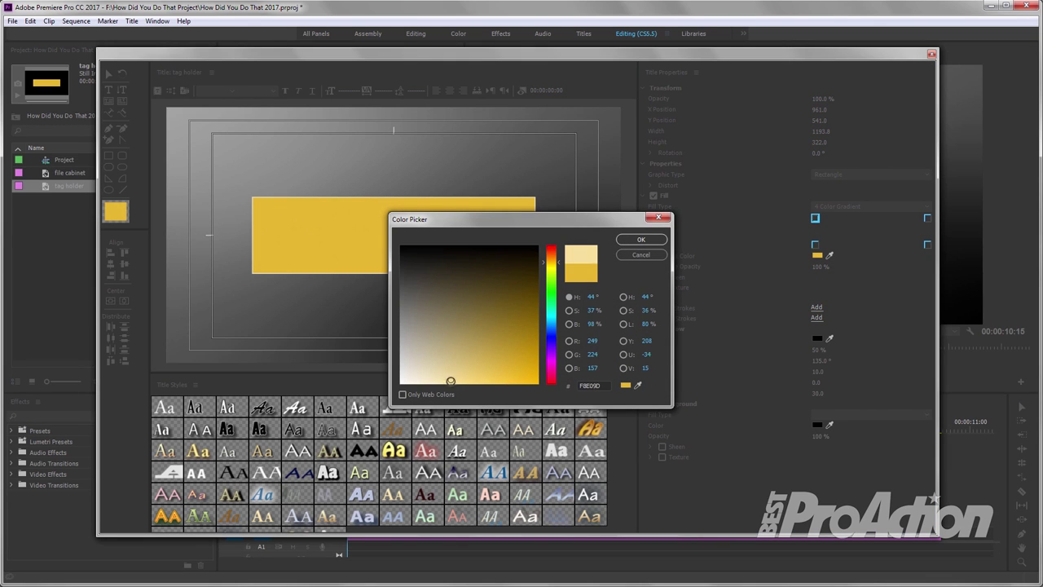
click(630, 240)
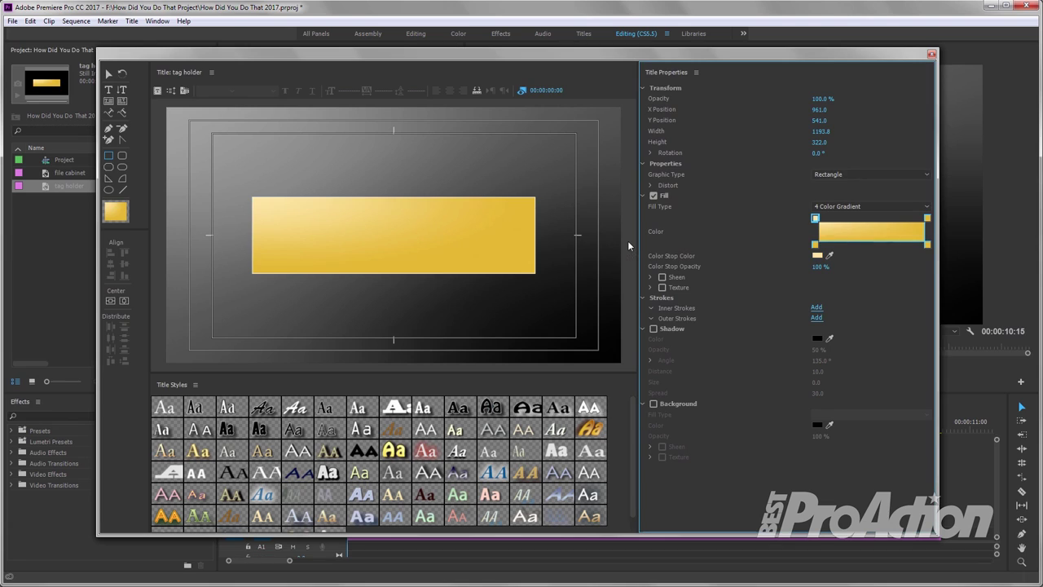
- Set the gradient's bottom-right stop to deep orange BA7200
double_click(928, 244)
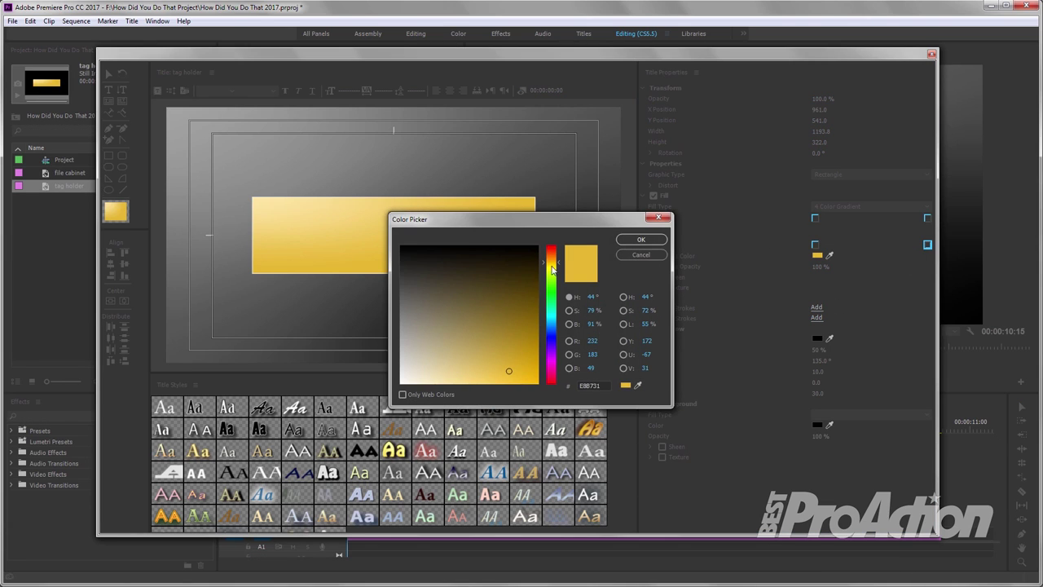
click(553, 262)
drag(533, 289, 537, 346)
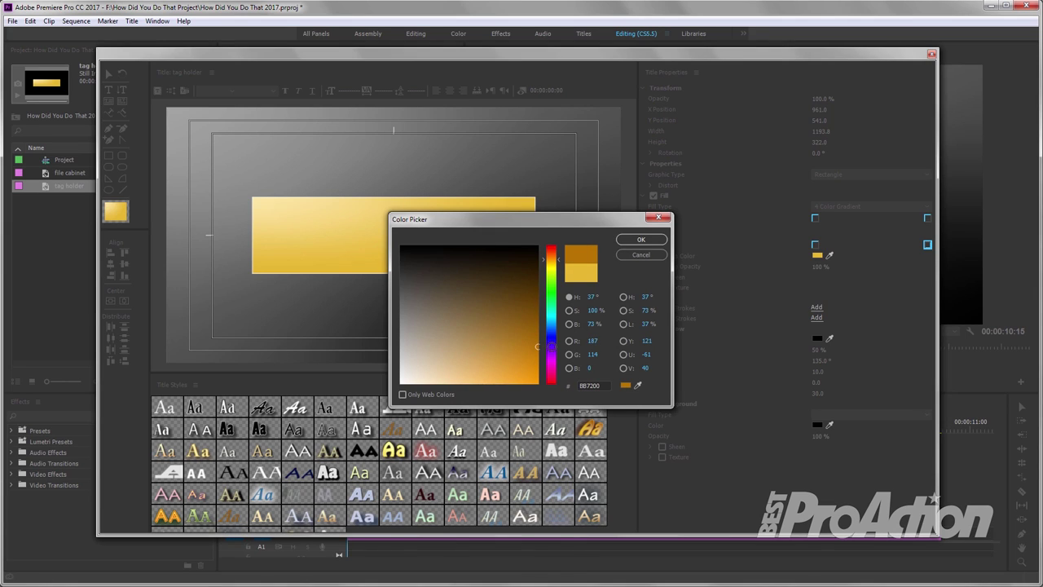
click(641, 239)
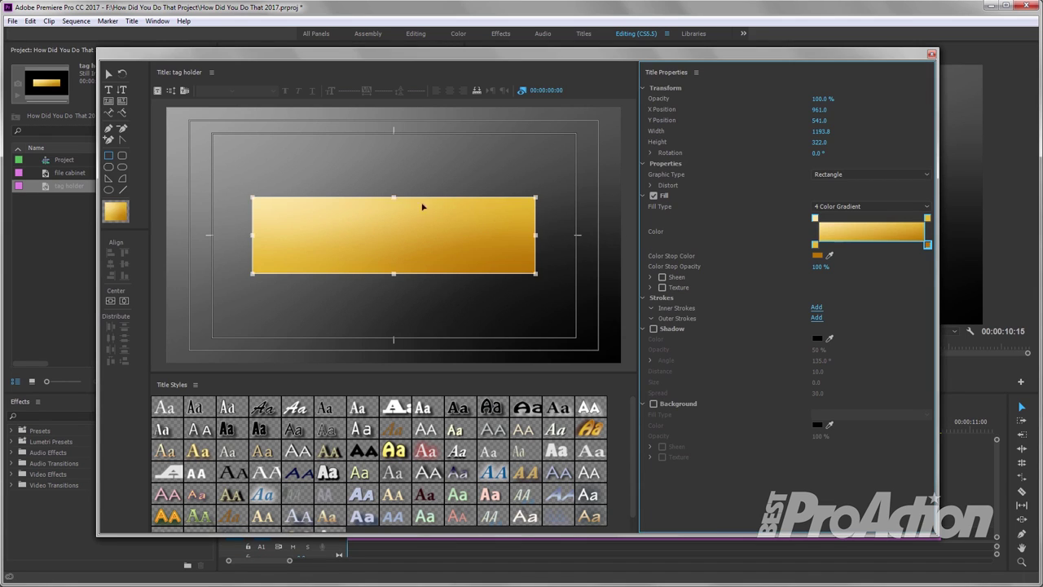
click(111, 192)
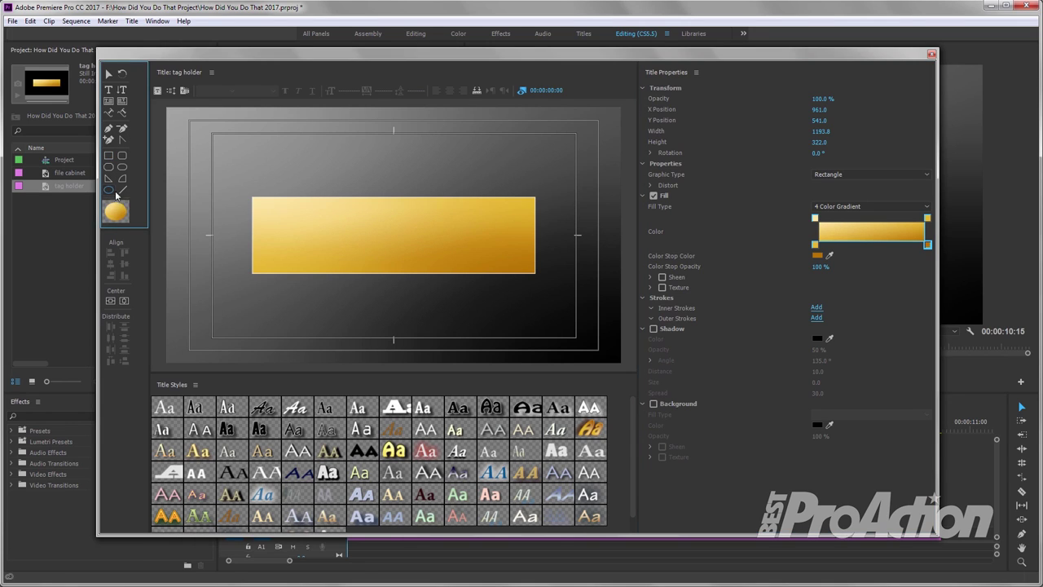
click(224, 195)
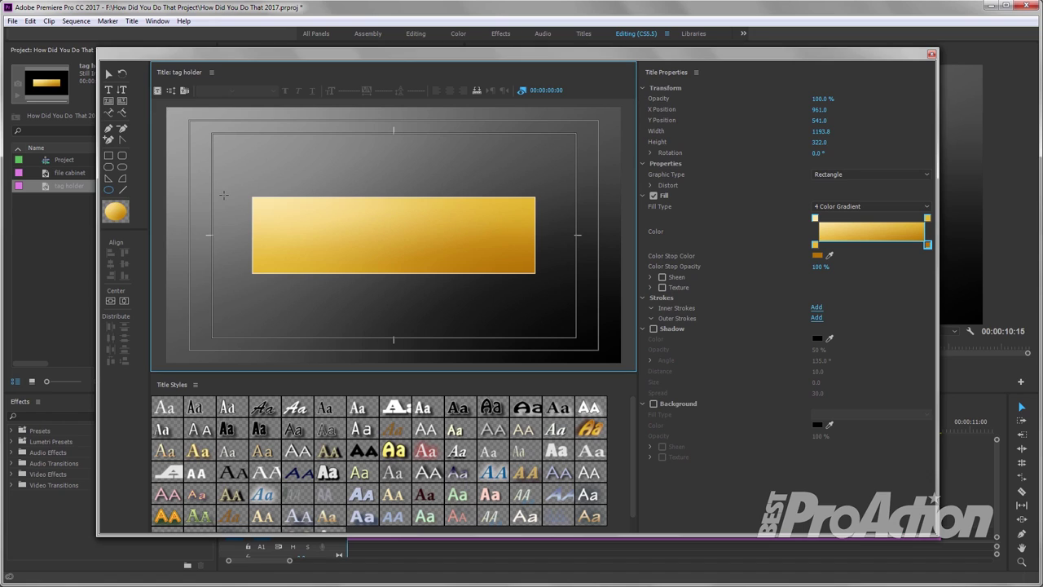
- Draw a small circle left of the bar with a drop shadow and an inner stroke
drag(223, 195, 210, 178)
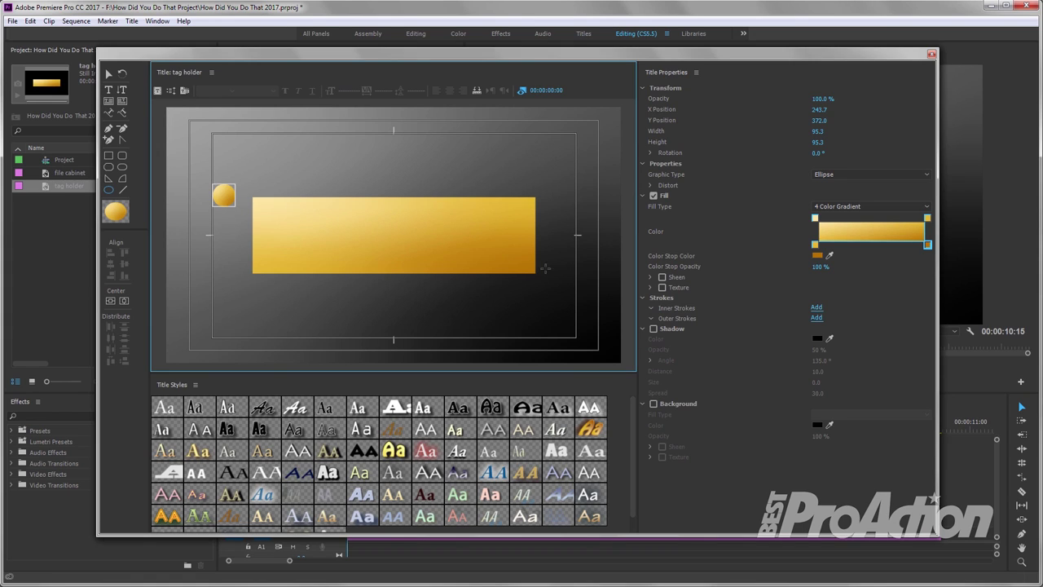
click(655, 328)
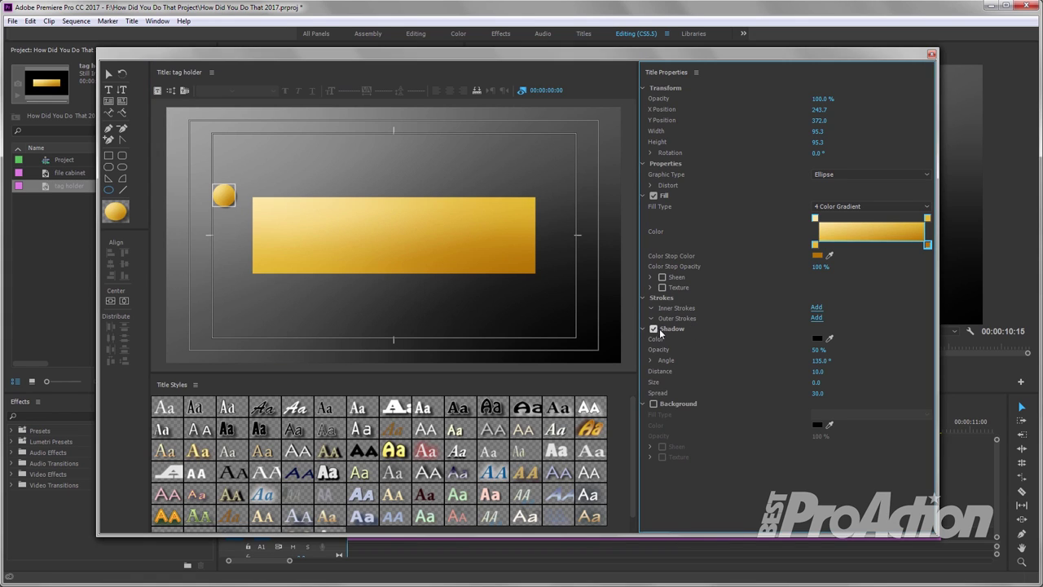
click(816, 308)
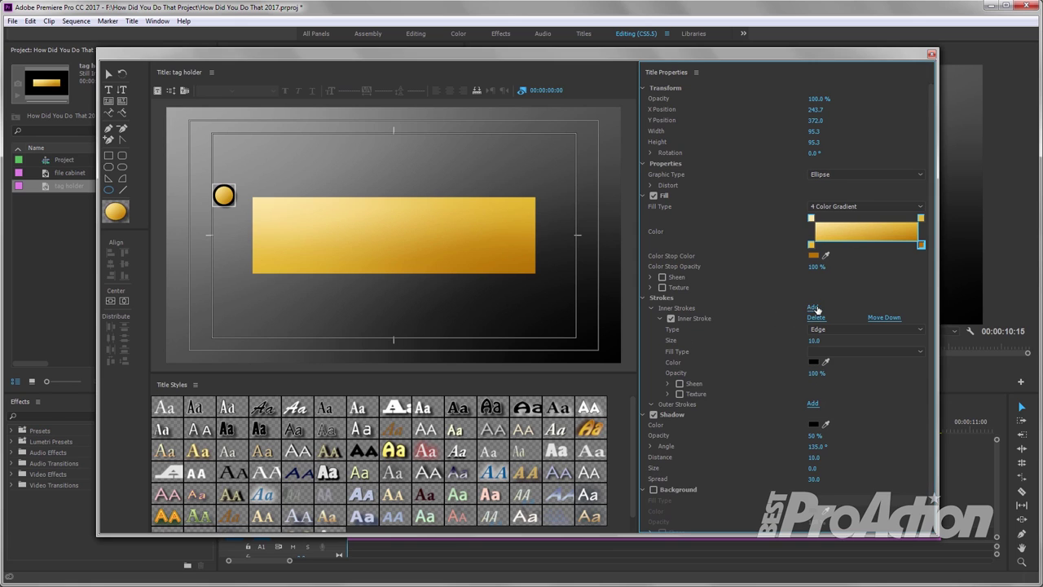
- Colour the circle's inner stroke light orange and set its size to 5
click(814, 364)
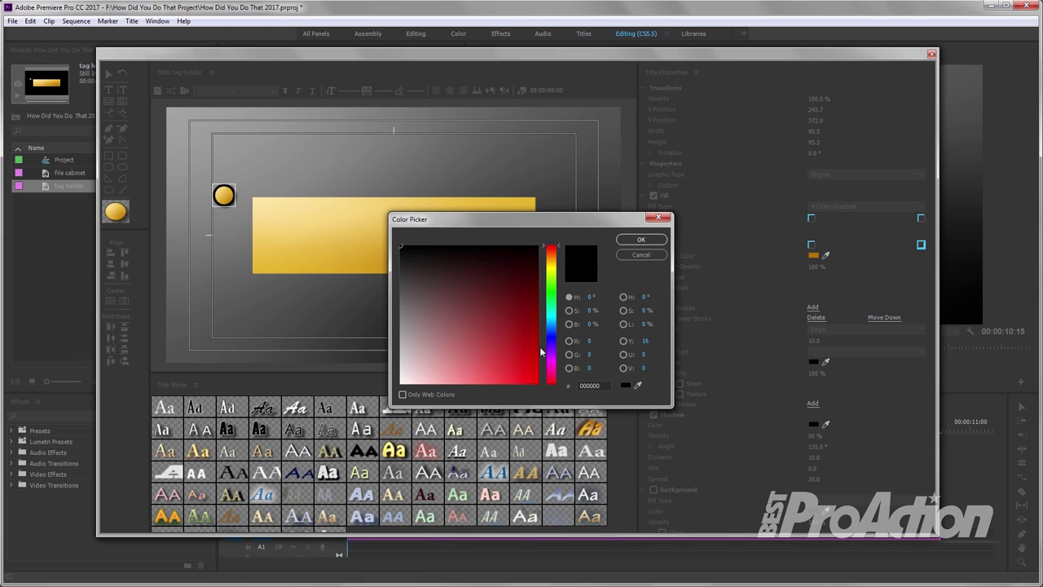
click(552, 259)
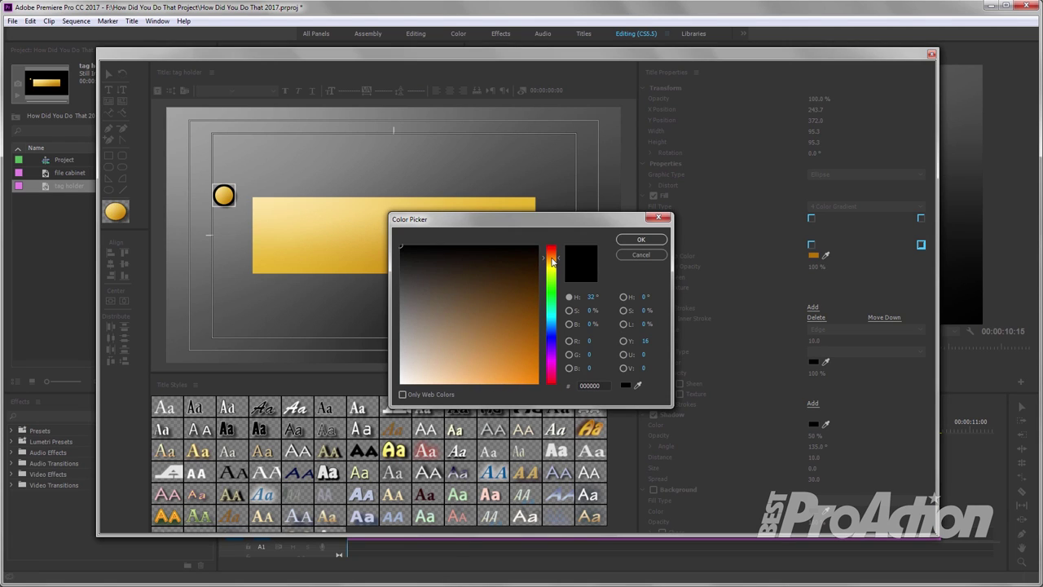
mouse_move(489, 338)
mouse_down()
mouse_move(469, 384)
mouse_move(475, 399)
mouse_up()
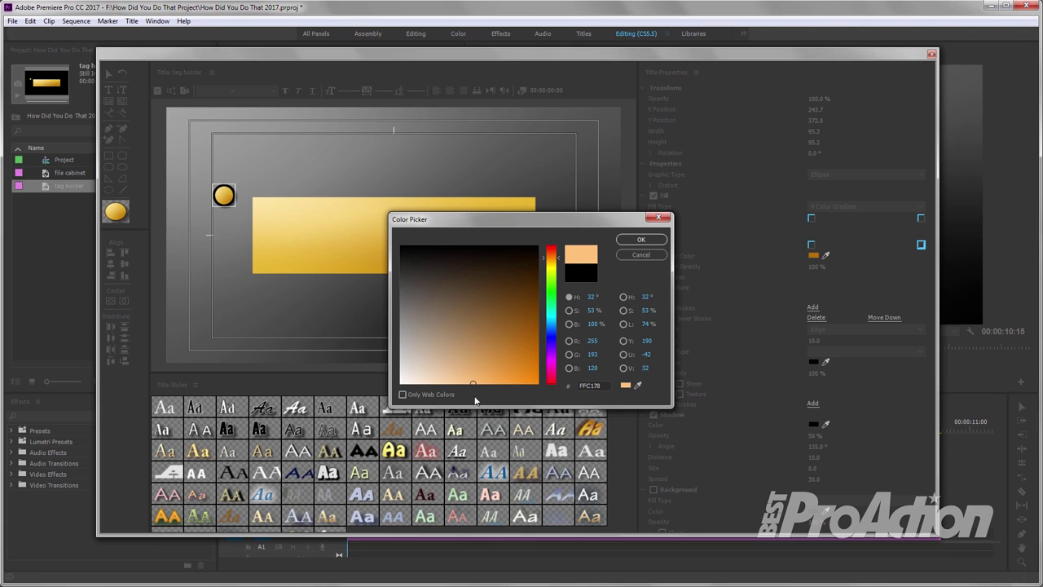
click(641, 239)
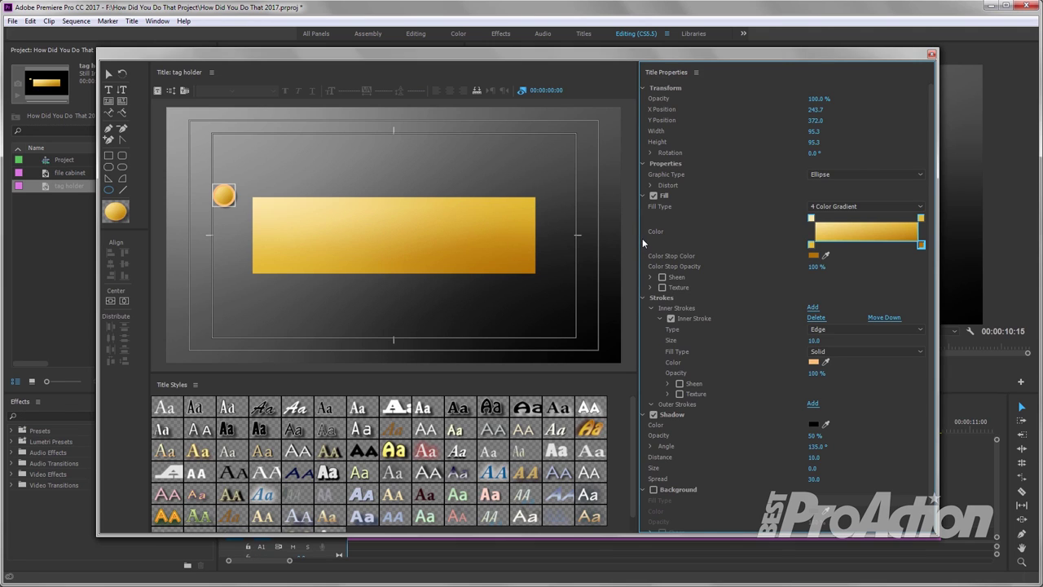
click(815, 340)
text(5)
- Make the inner stroke a 4 Color Gradient, pale top-left to brown 7A4200 bottom-right
click(919, 351)
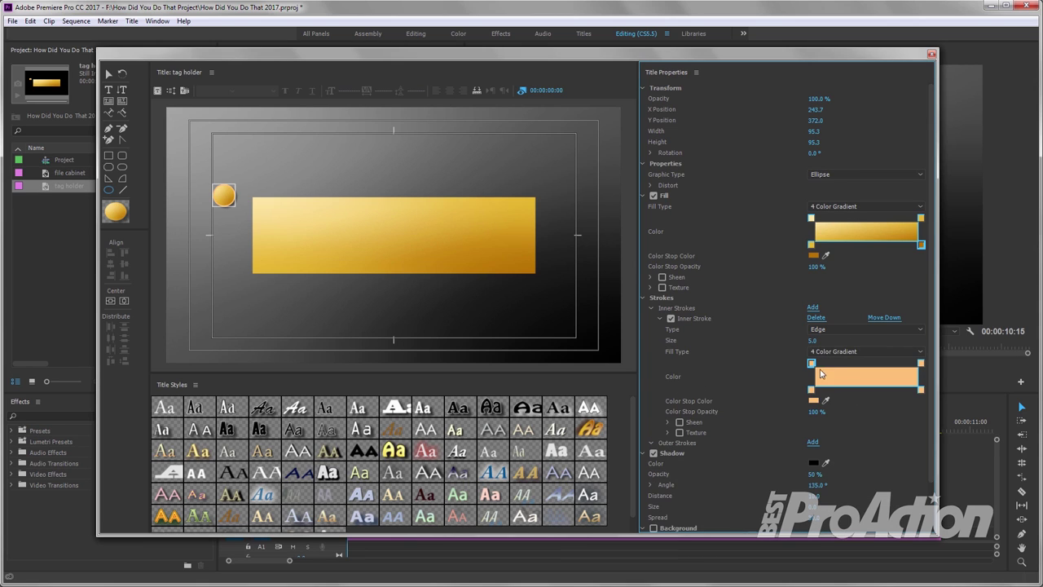
double_click(812, 363)
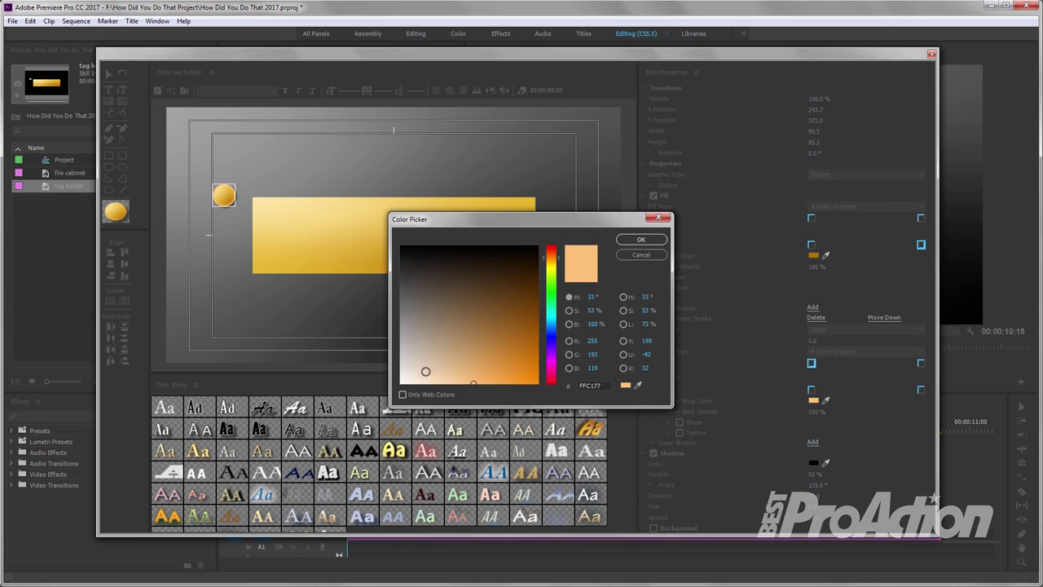
drag(425, 372, 407, 379)
click(623, 239)
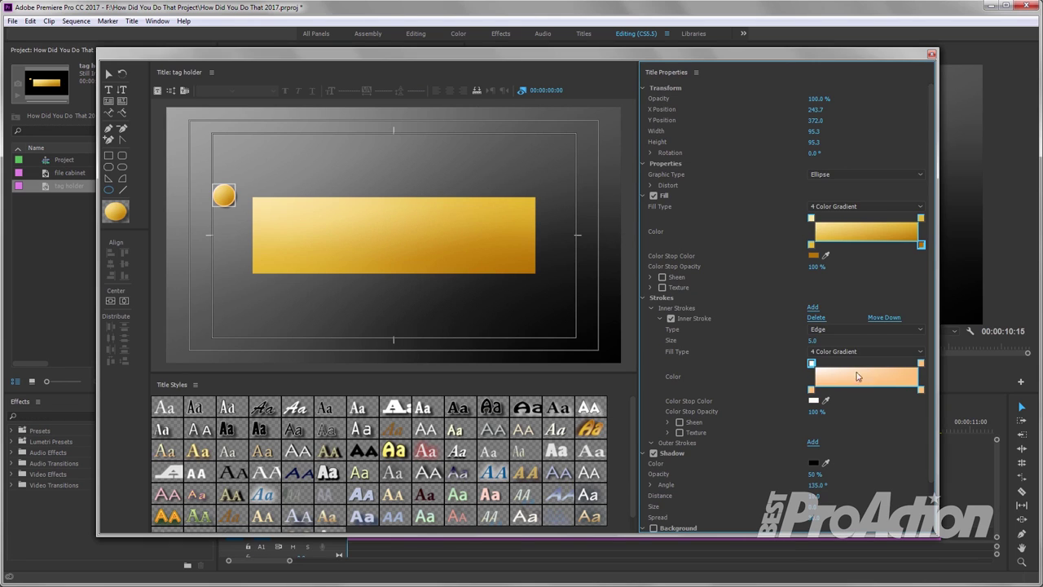
double_click(922, 389)
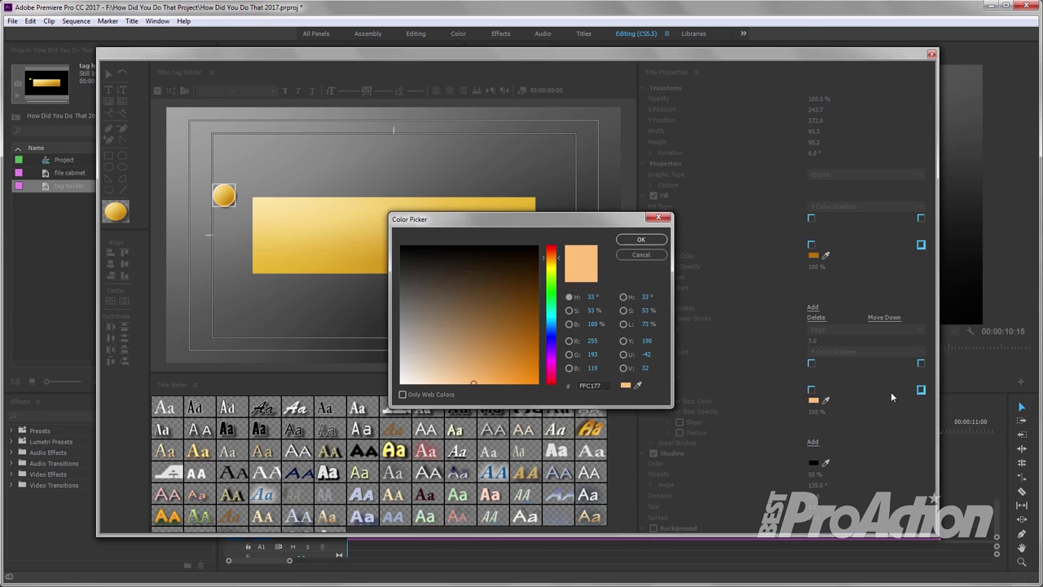
click(537, 336)
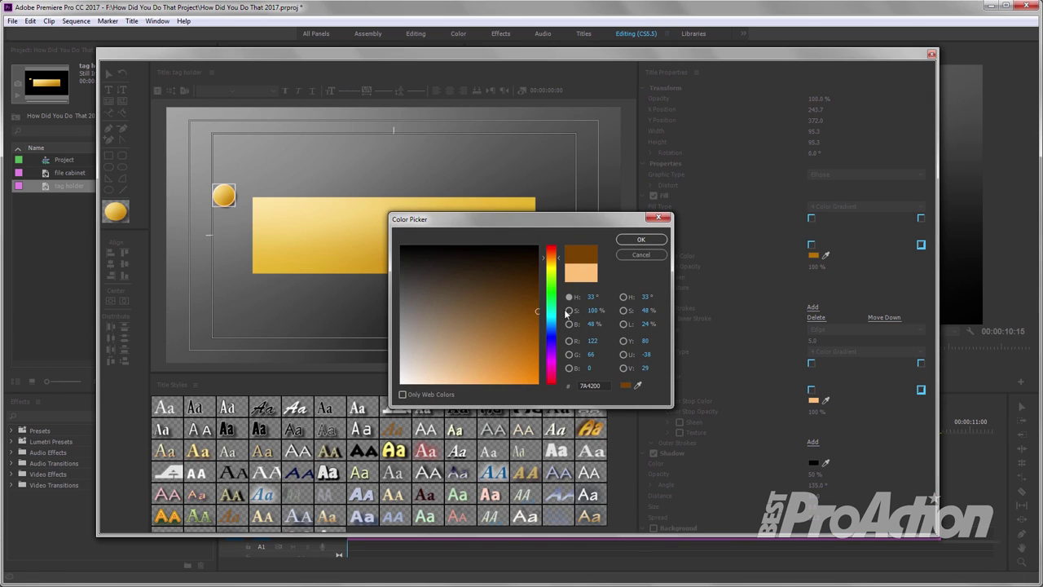
click(640, 239)
- Add a white sheen to the circle's fill at size 32, angle 330°, offset 37
click(663, 278)
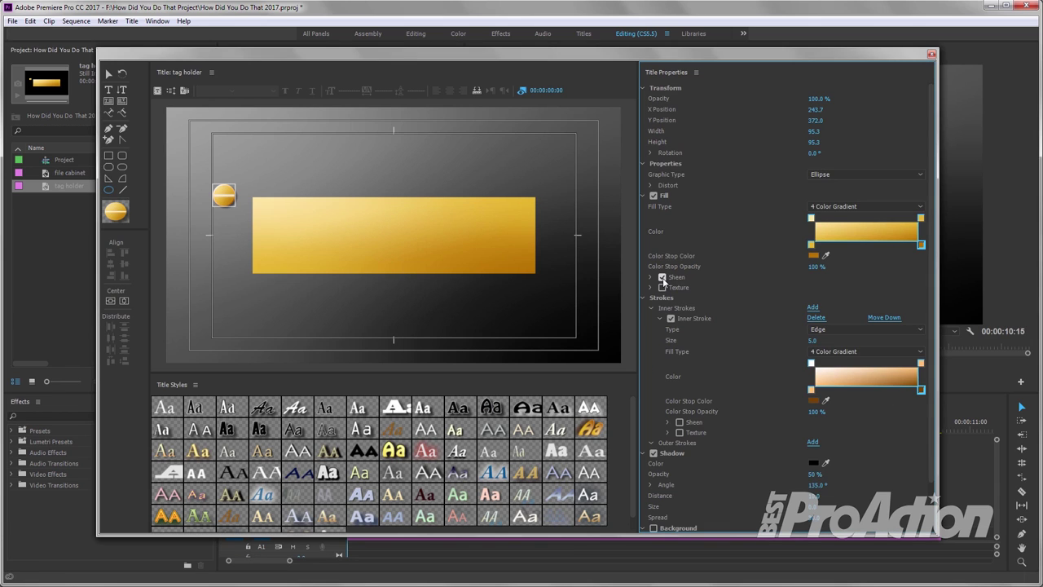
click(651, 278)
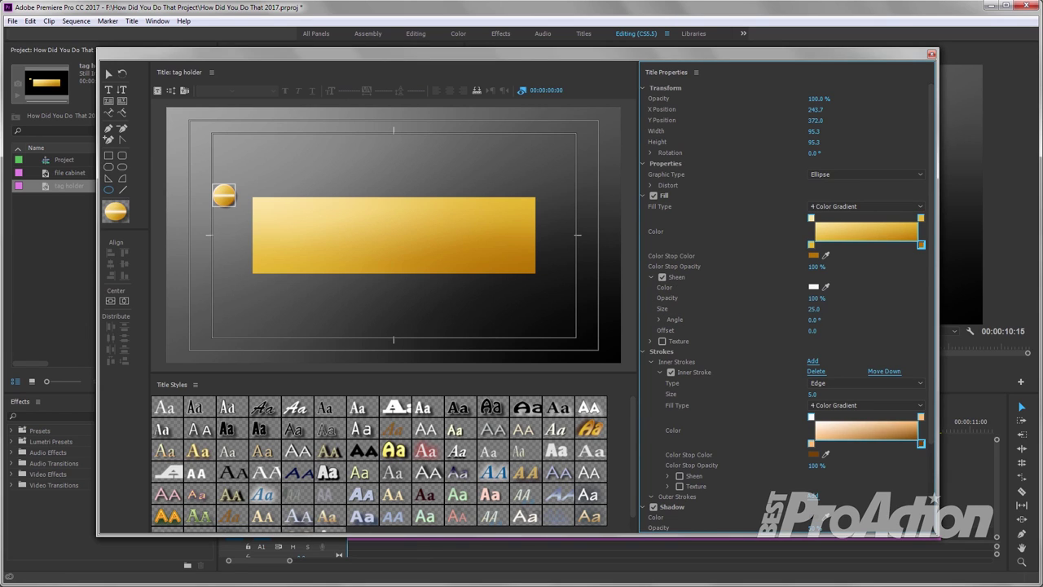
drag(813, 308, 827, 309)
drag(819, 324, 845, 334)
- Draw a tiny 17.4-pixel circle with a solid white fill
click(109, 189)
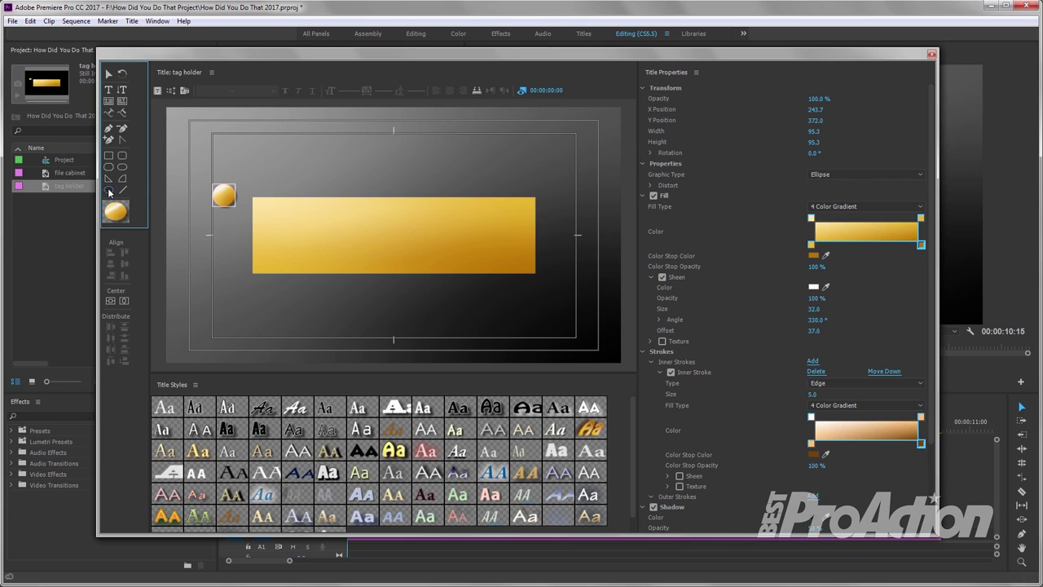
click(222, 243)
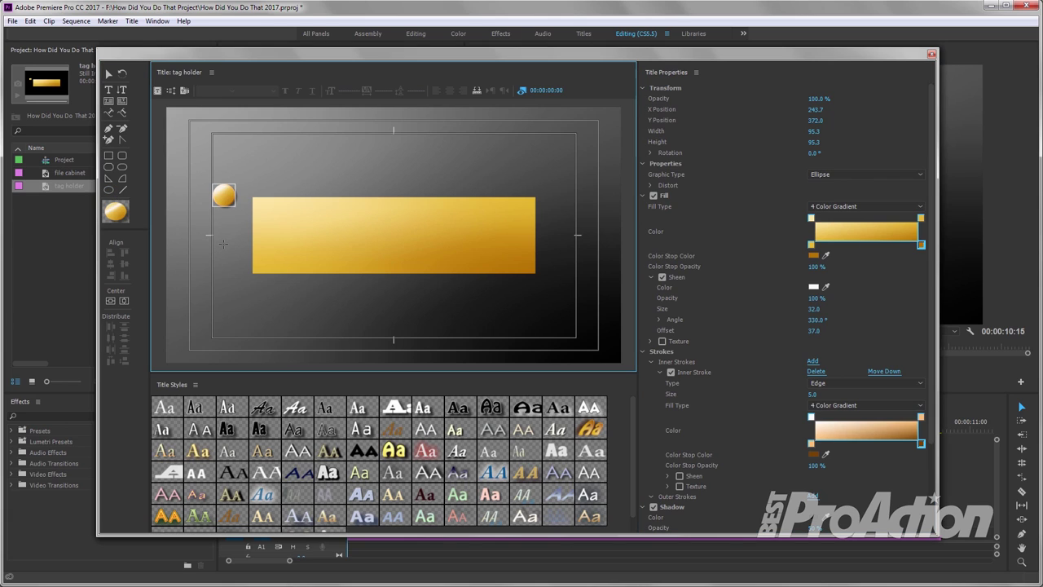
click(223, 243)
drag(220, 241, 223, 243)
click(921, 207)
click(834, 220)
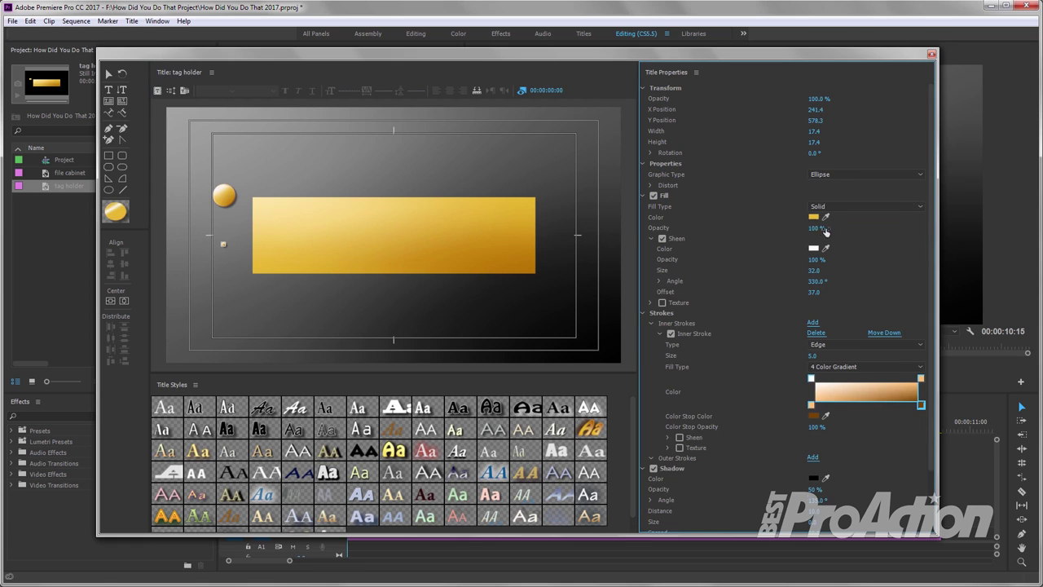
click(814, 216)
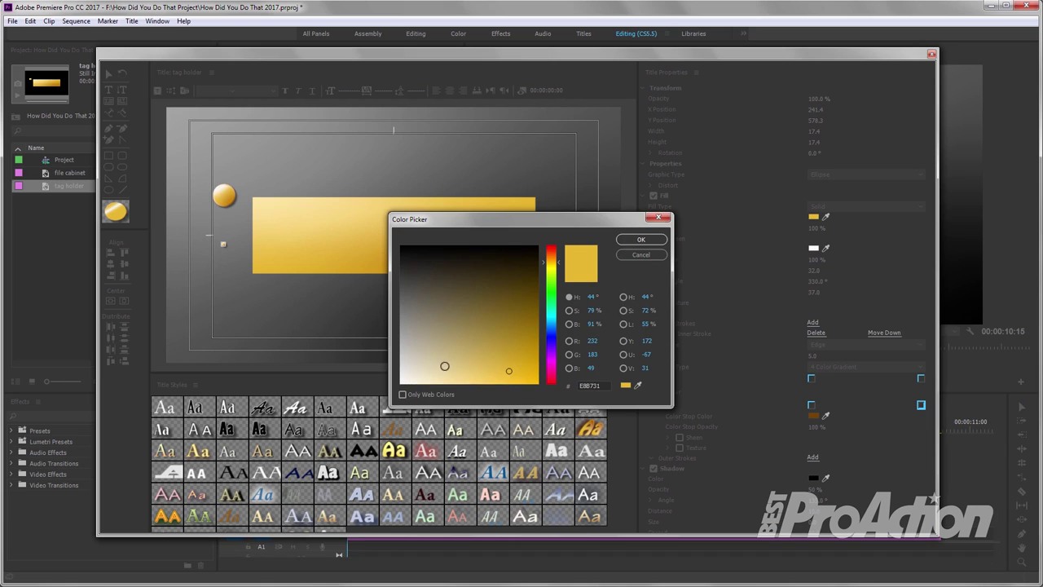
drag(442, 366, 401, 383)
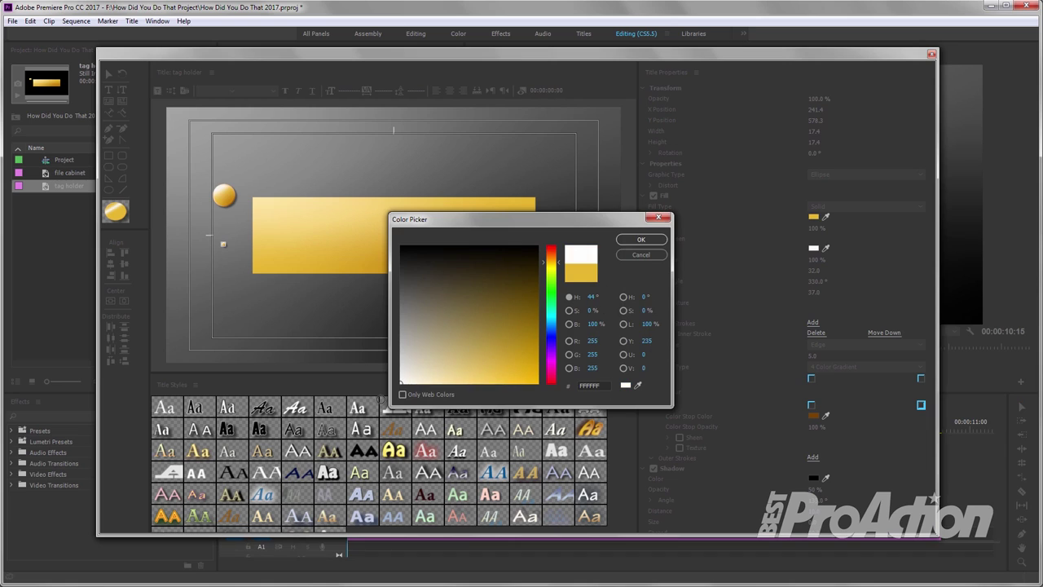
click(633, 239)
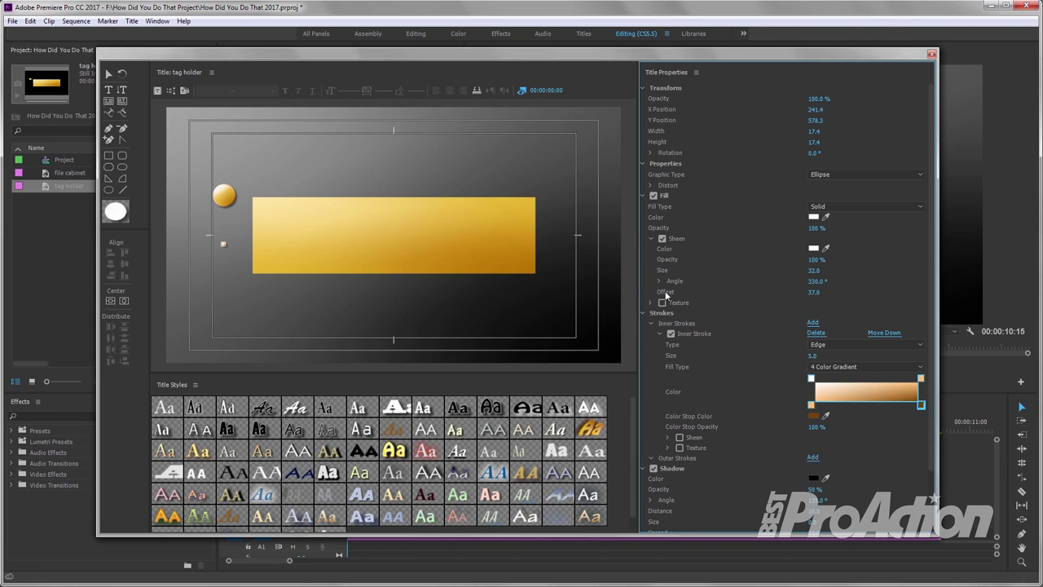
- Remove the dot's inner stroke and shadow and move it onto the gold circle
click(670, 334)
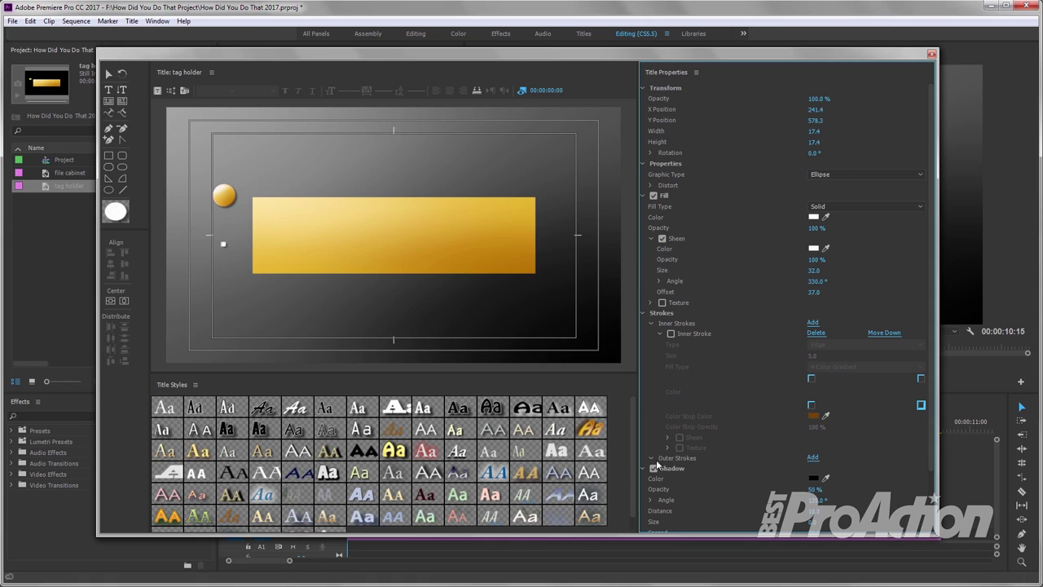
click(653, 468)
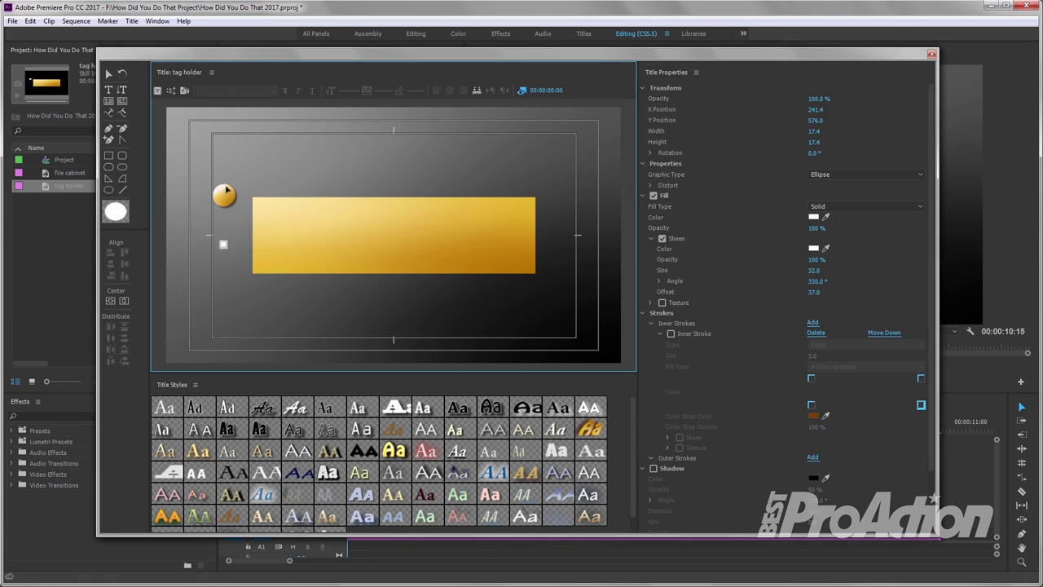
drag(222, 245, 221, 193)
- Move the gold ball onto the bar's left end and centre it vertically
click(108, 73)
click(224, 194)
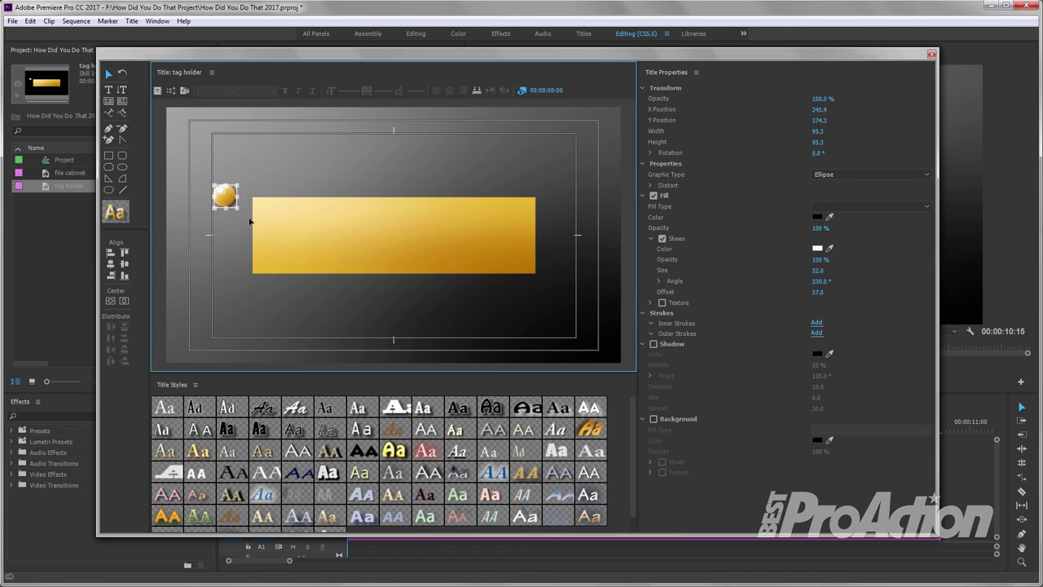
drag(224, 200, 270, 240)
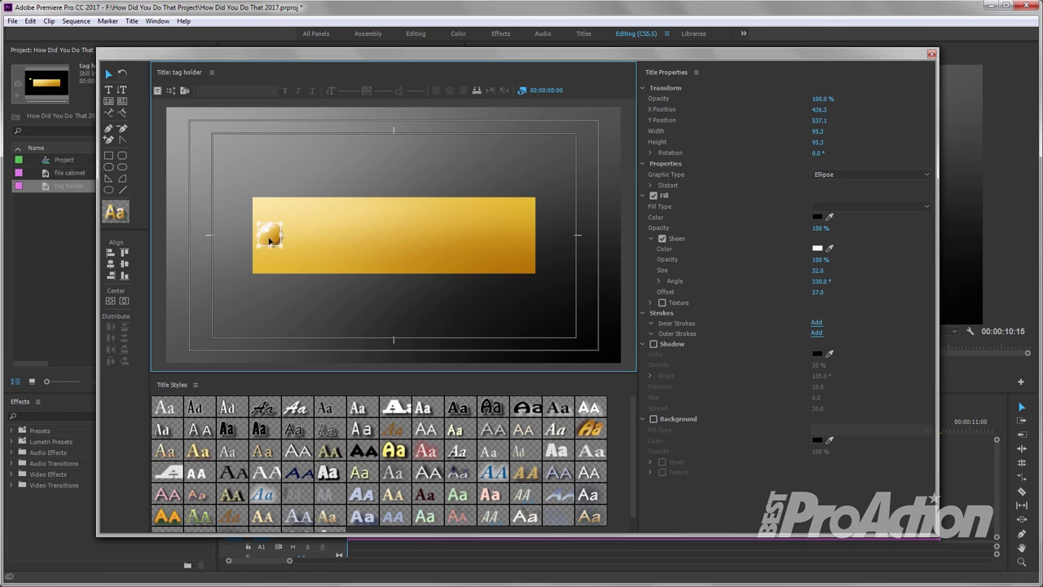
click(114, 302)
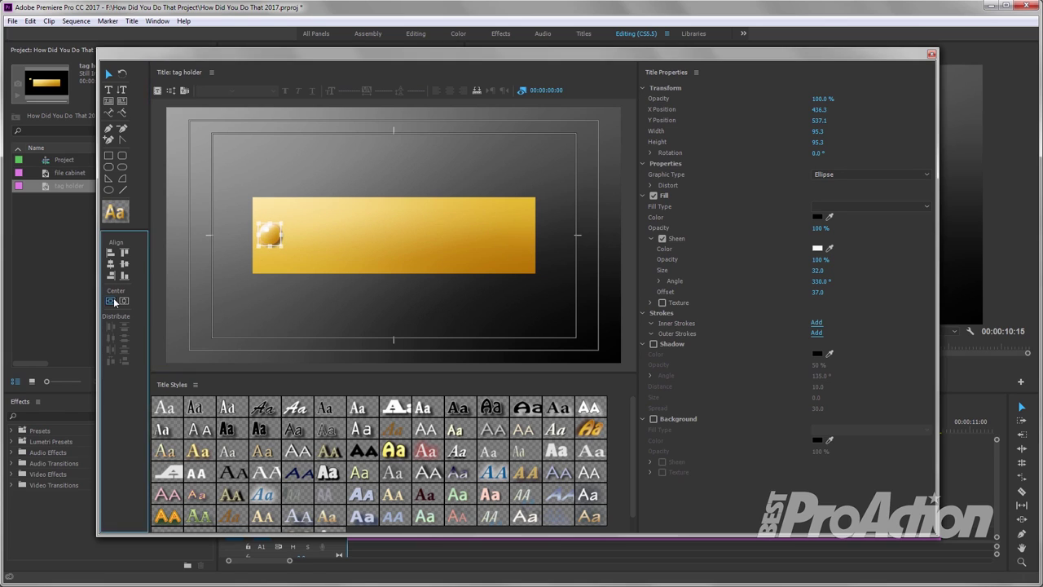
click(114, 302)
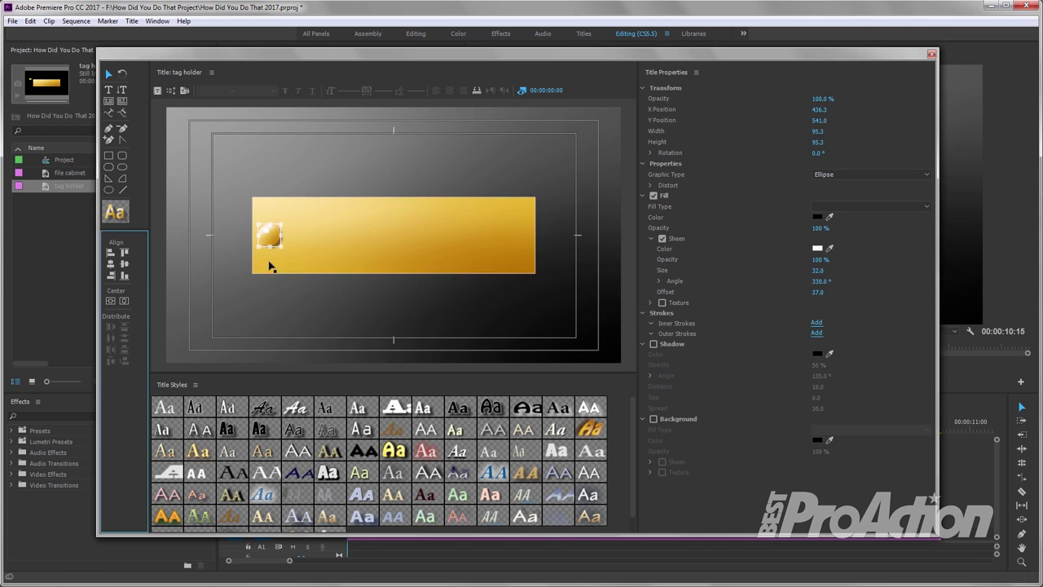
- Copy the ball to the bar's right end, centre it vertically, and close the Titler
right_click(269, 241)
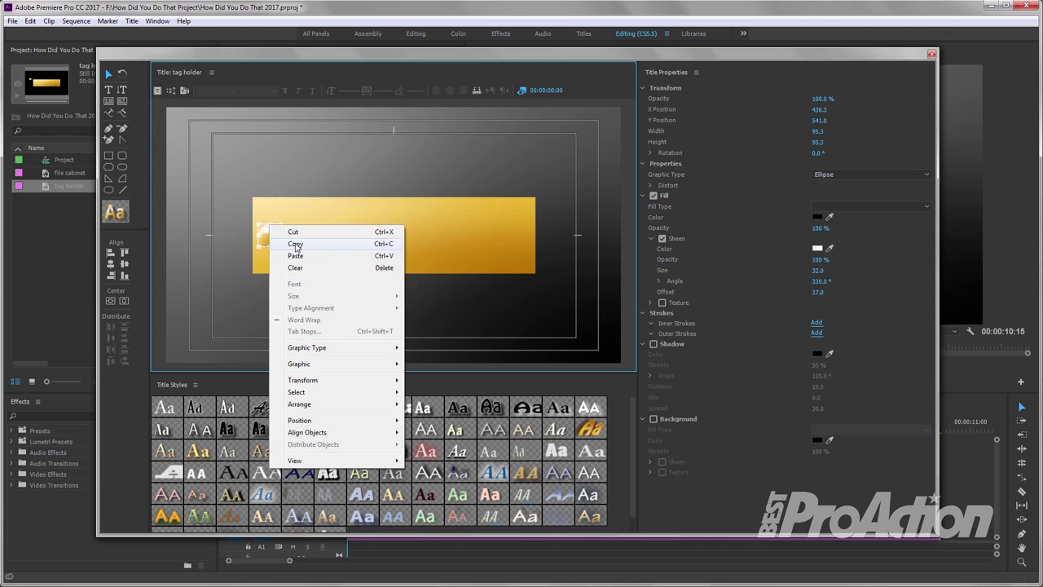
click(302, 244)
right_click(301, 246)
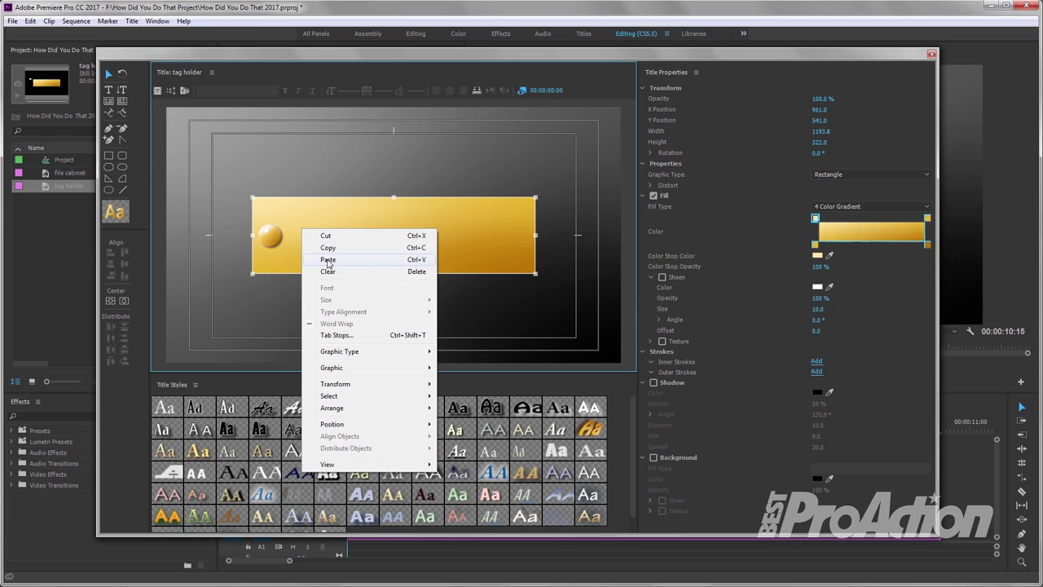
click(327, 259)
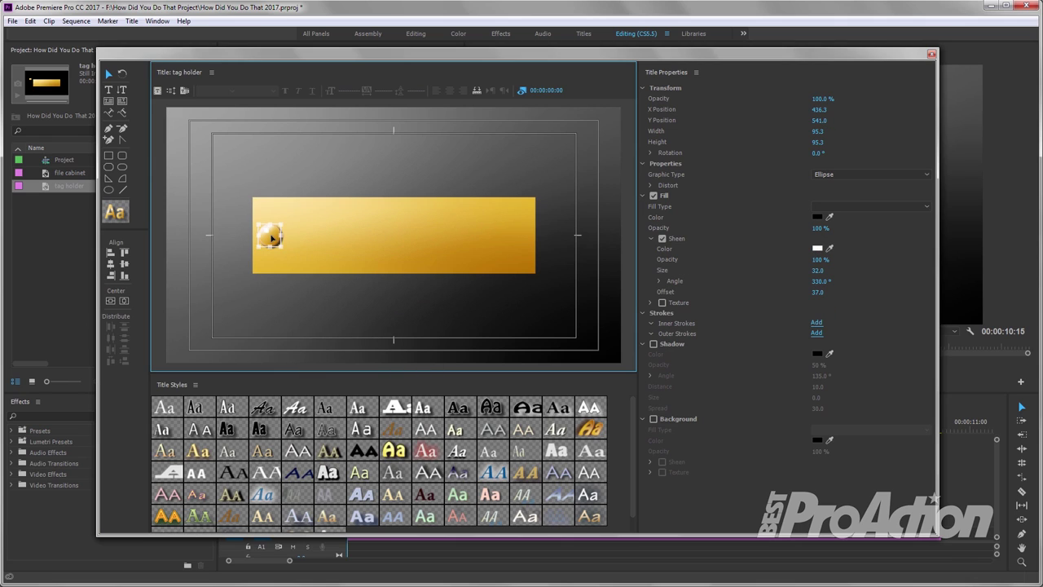
drag(270, 236, 519, 237)
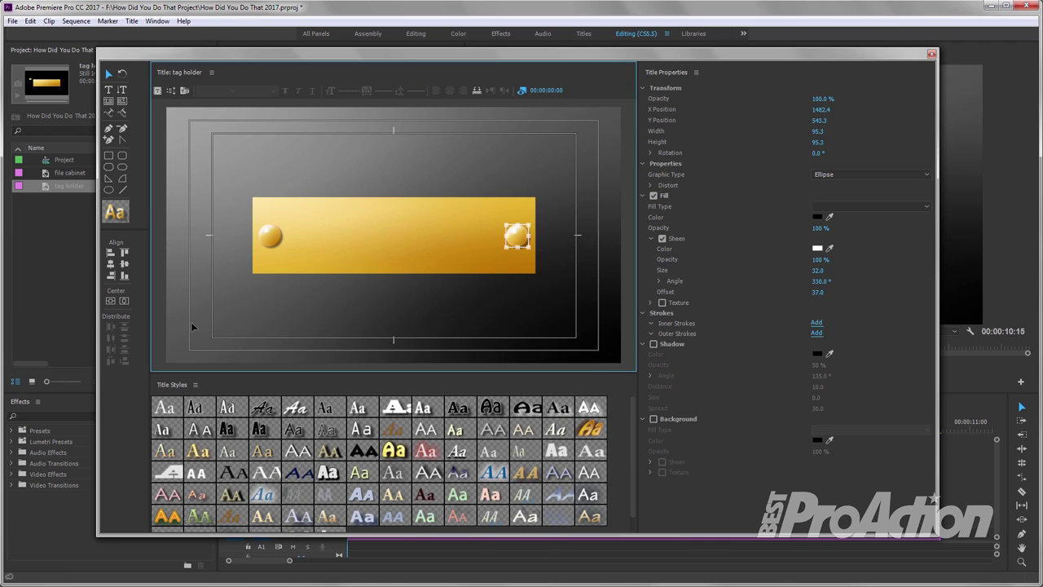
click(110, 302)
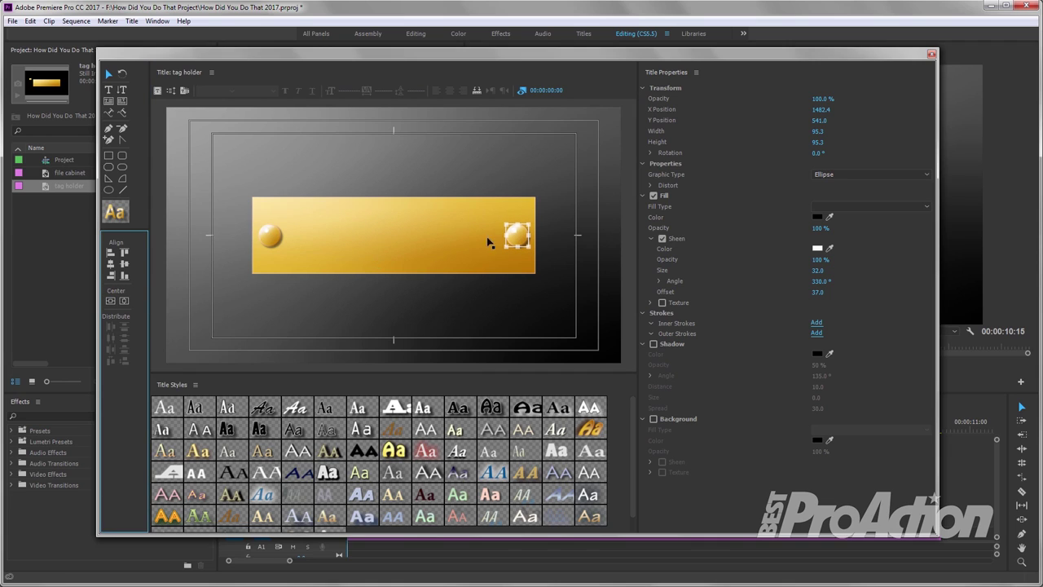
click(932, 54)
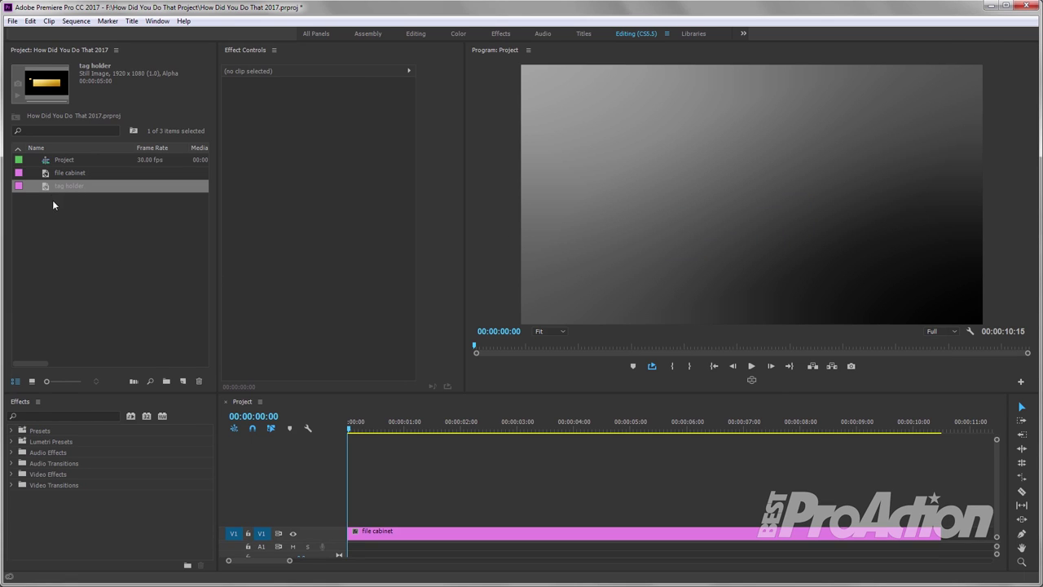
- Place the tag holder title on track V3, extended to 00:00:10:15
mouse_move(46, 189)
mouse_down()
mouse_move(350, 489)
mouse_move(453, 505)
mouse_up()
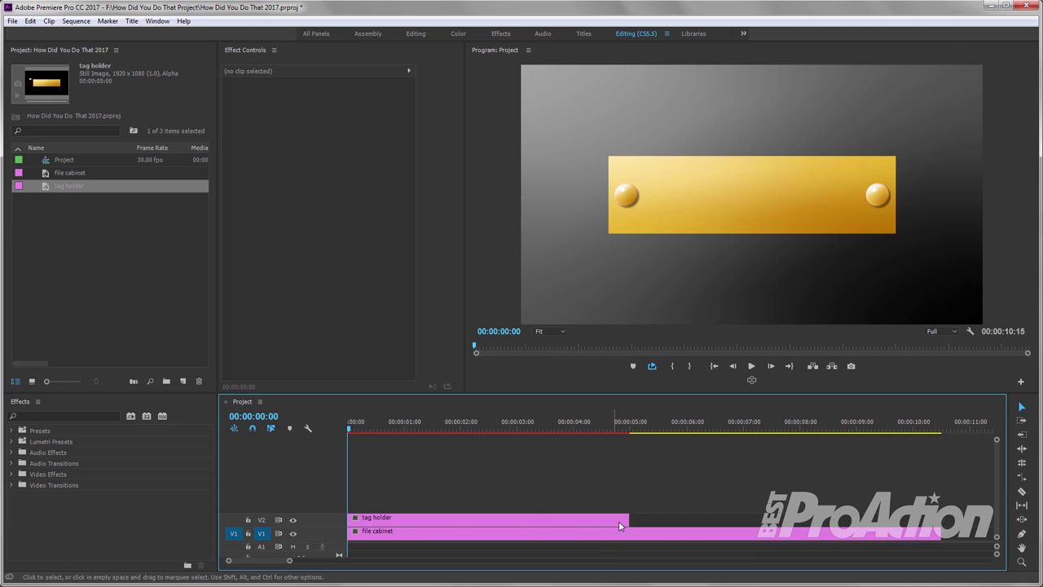
drag(628, 520, 941, 520)
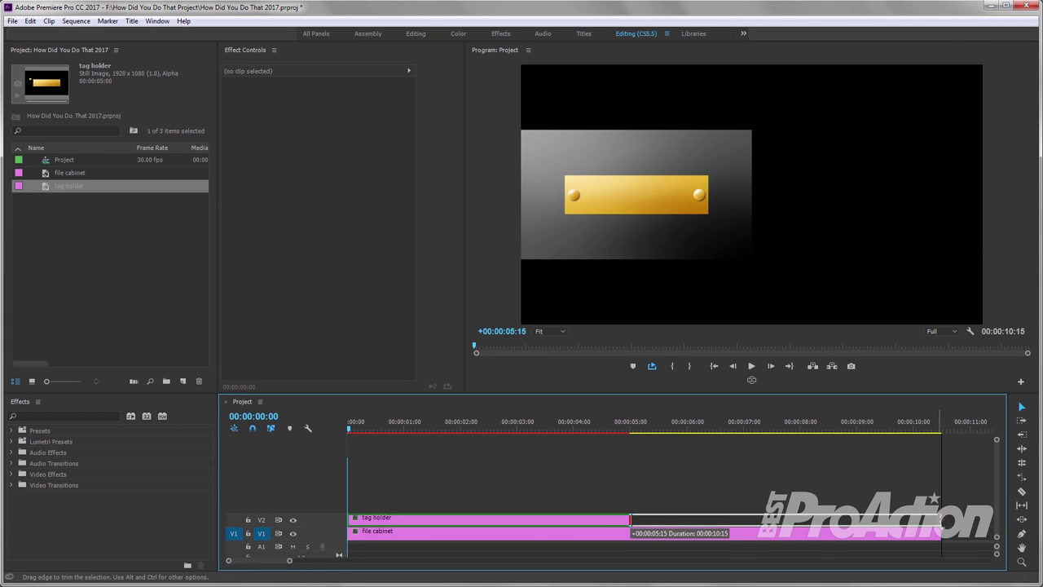
click(458, 522)
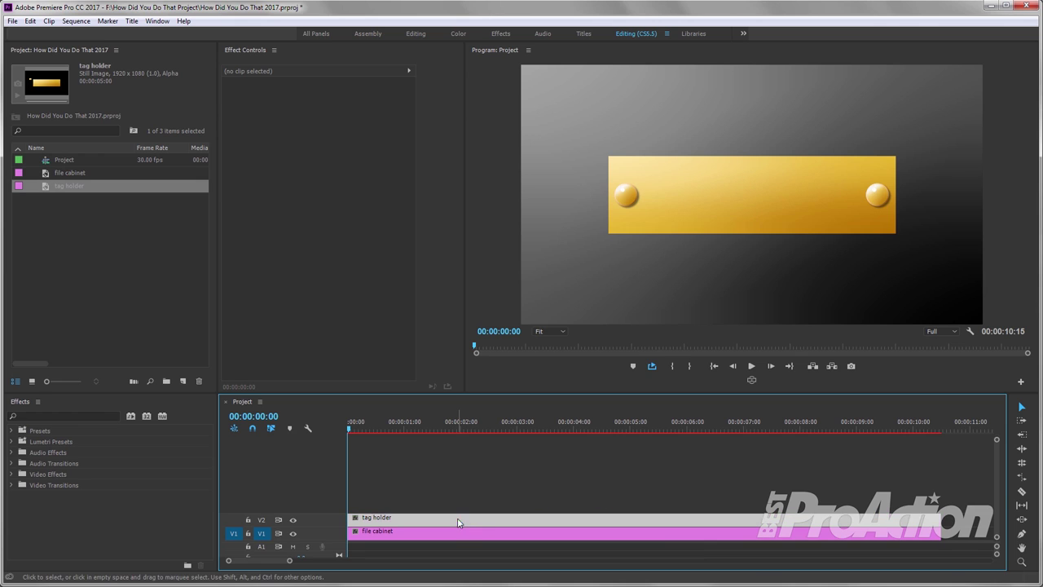
drag(458, 522, 461, 505)
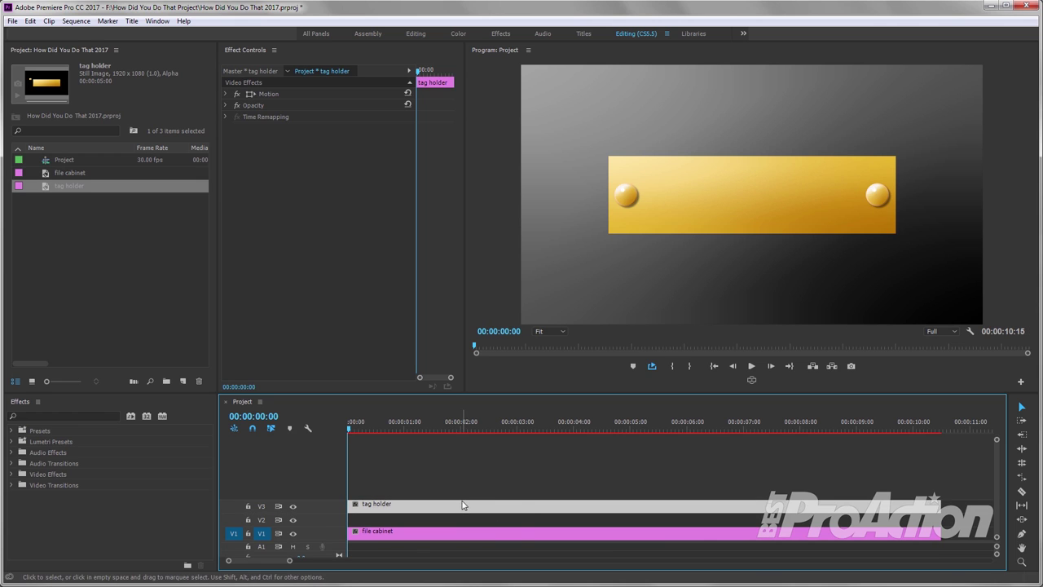
- Expand Video Effects and reveal the Perspective effects category
click(13, 474)
scroll(50, 500, down, 2)
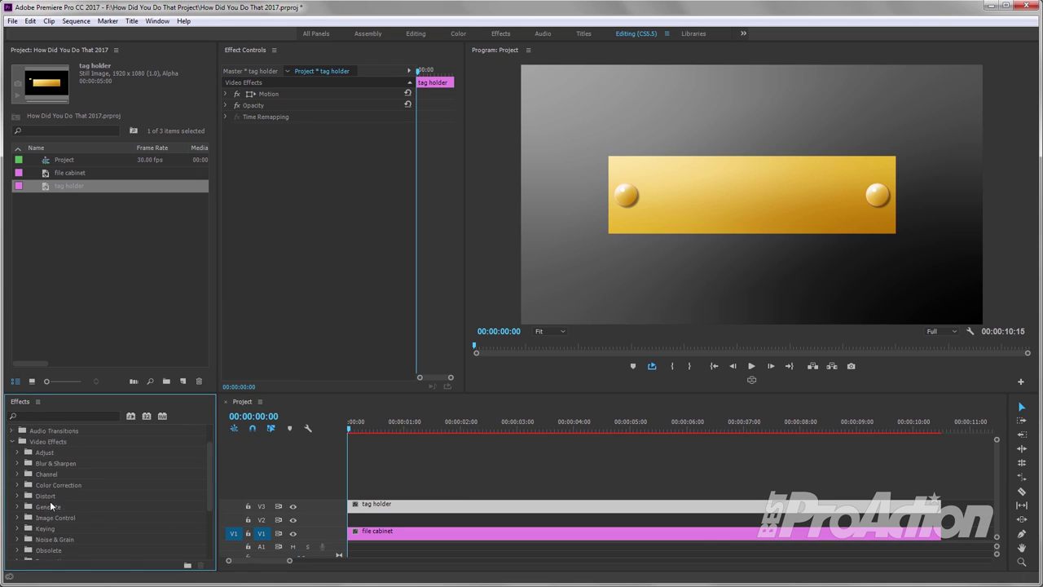
scroll(50, 501, down, 1)
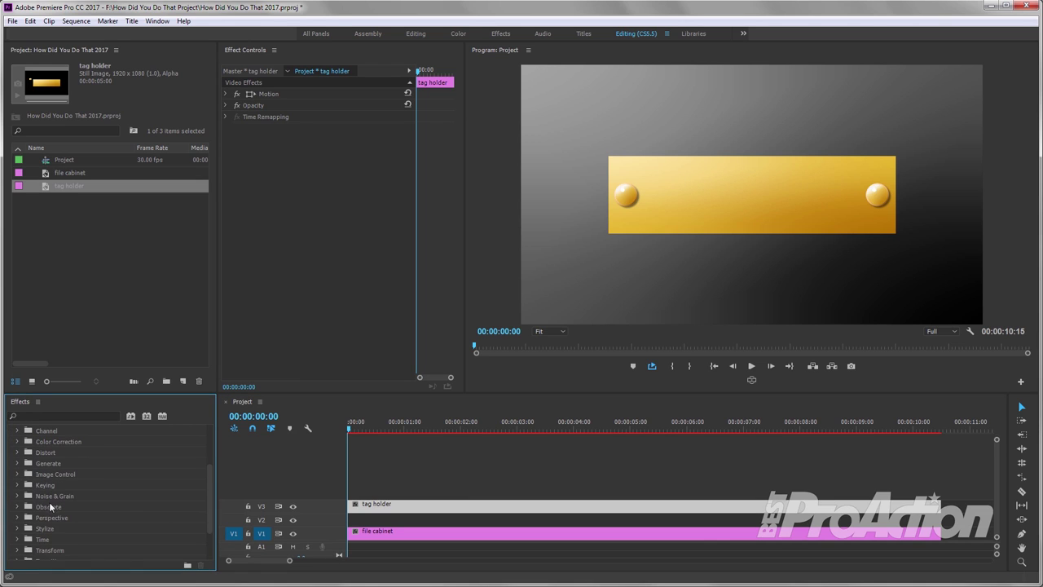
click(17, 518)
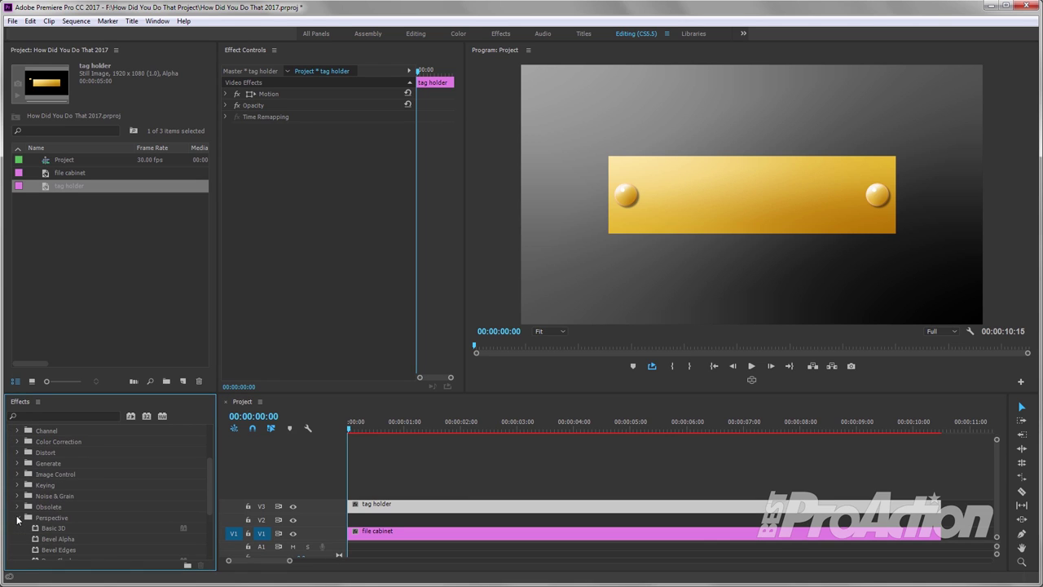
- Apply Bevel Alpha to the tag holder clip with Edge Thickness 6.30
click(50, 540)
drag(51, 539, 441, 510)
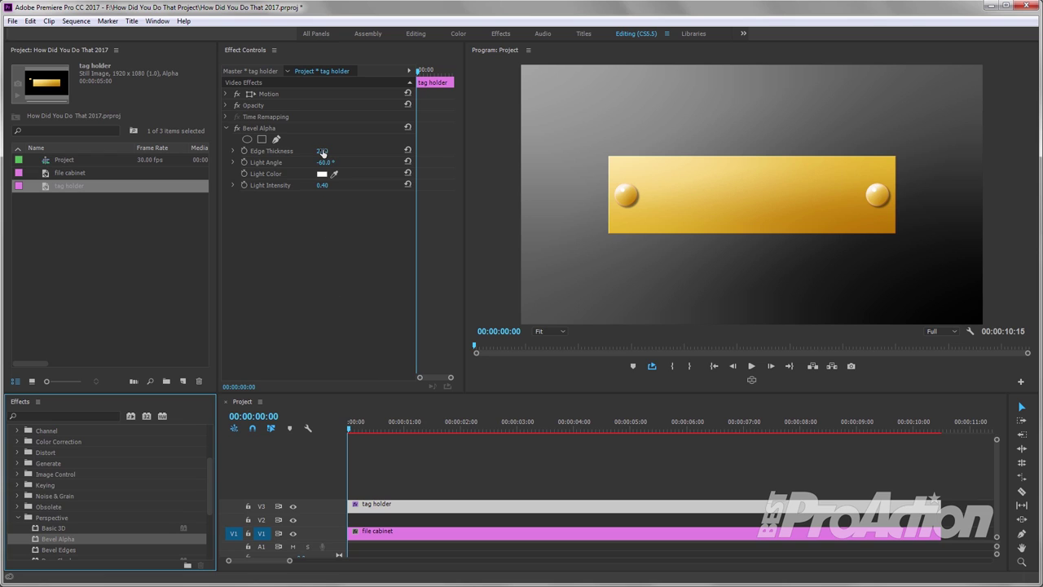
drag(322, 152, 362, 152)
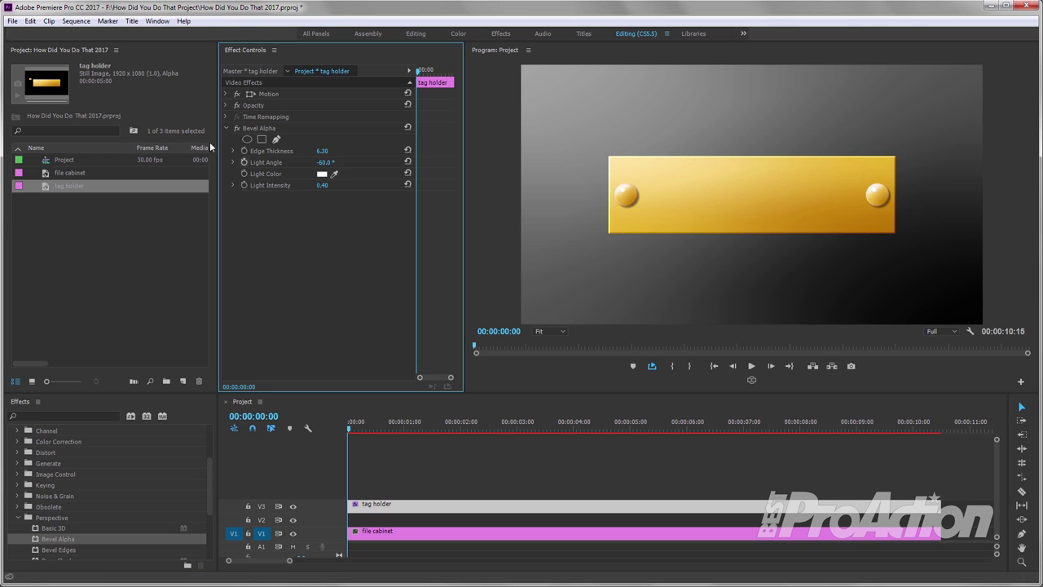
click(13, 21)
mouse_move(24, 33)
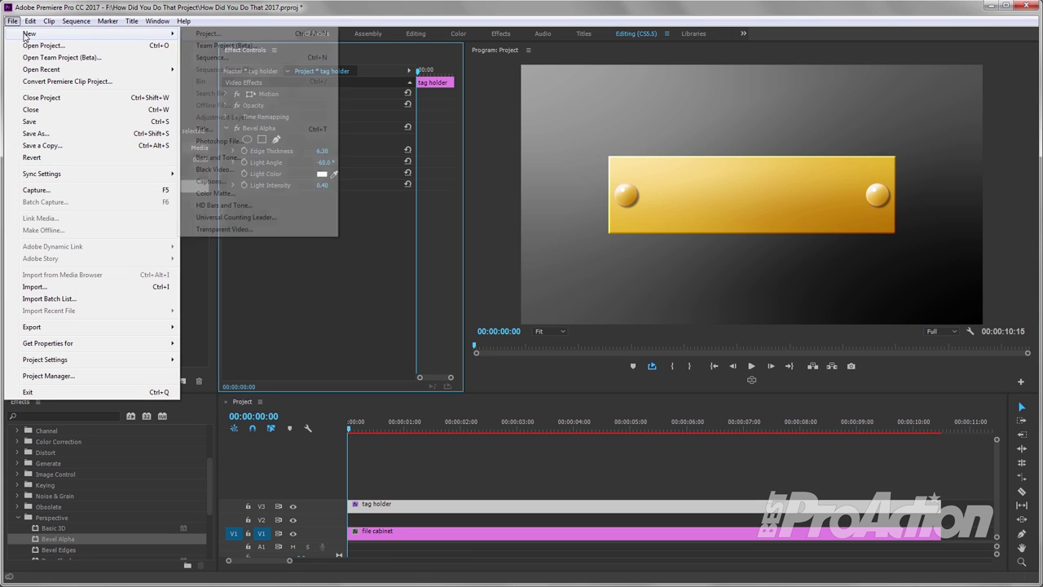
- Create a new title named 'matte'
click(204, 129)
text(matte)
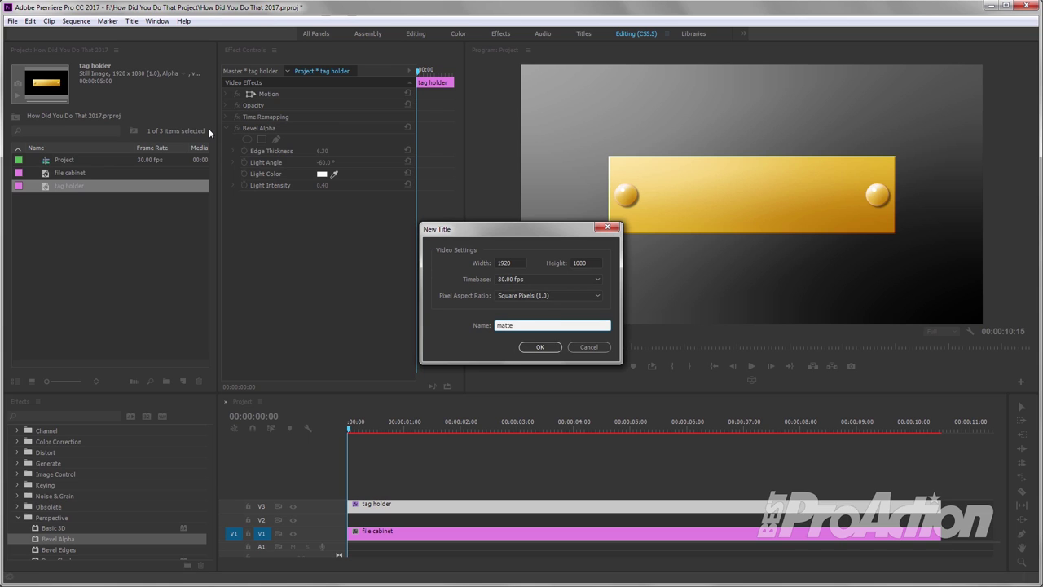
click(535, 348)
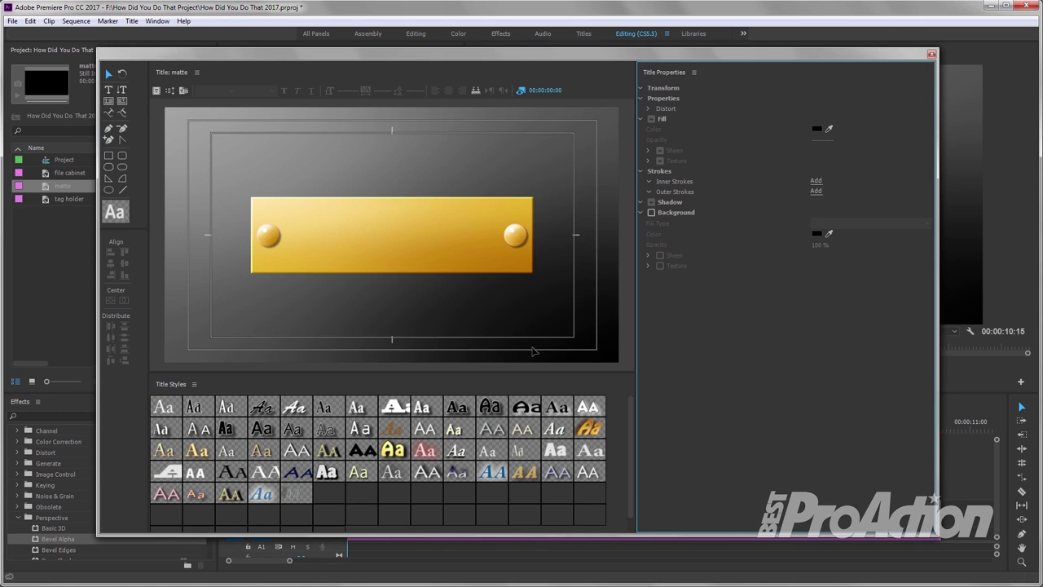
- Draw a rectangle centred both ways with a pure white FFFFFF fill, then close the Titler
click(109, 155)
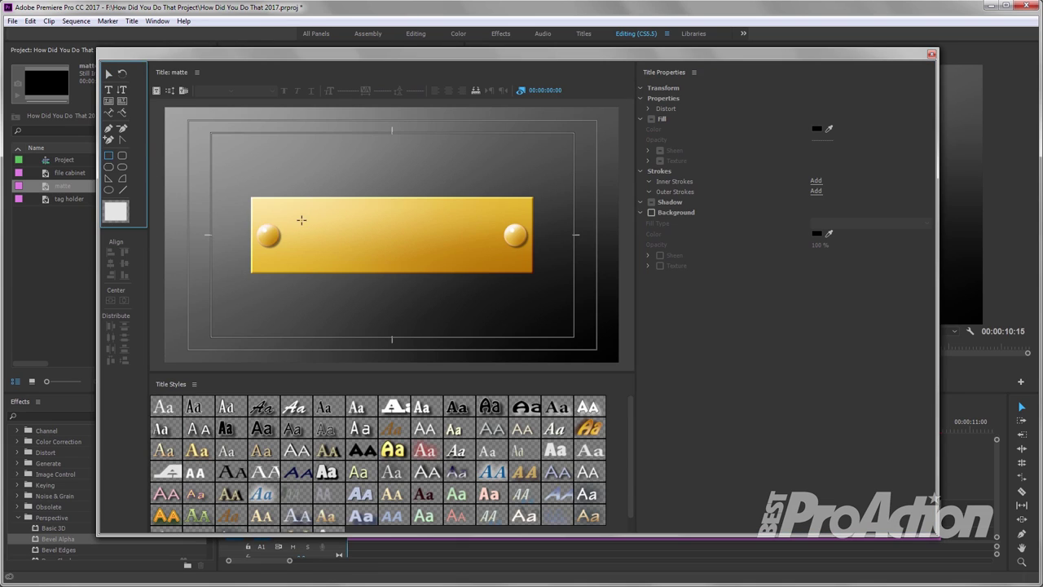
drag(290, 214, 494, 260)
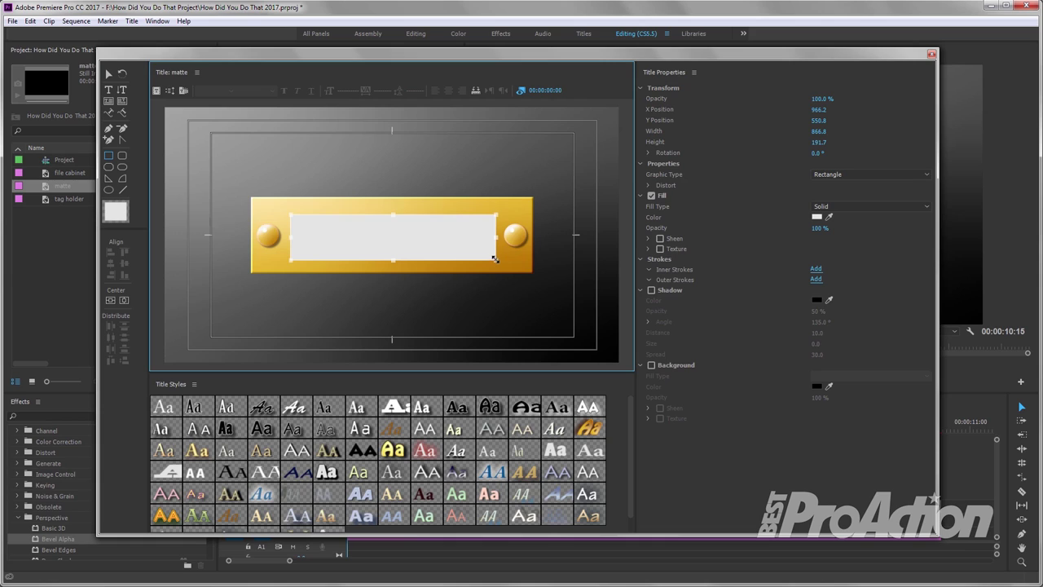
click(111, 295)
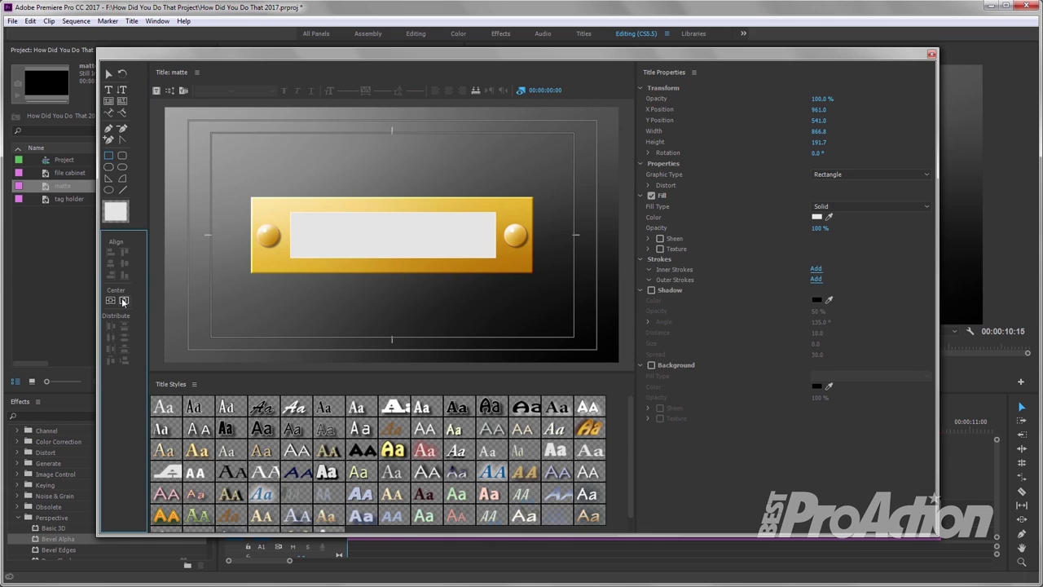
click(123, 300)
click(816, 216)
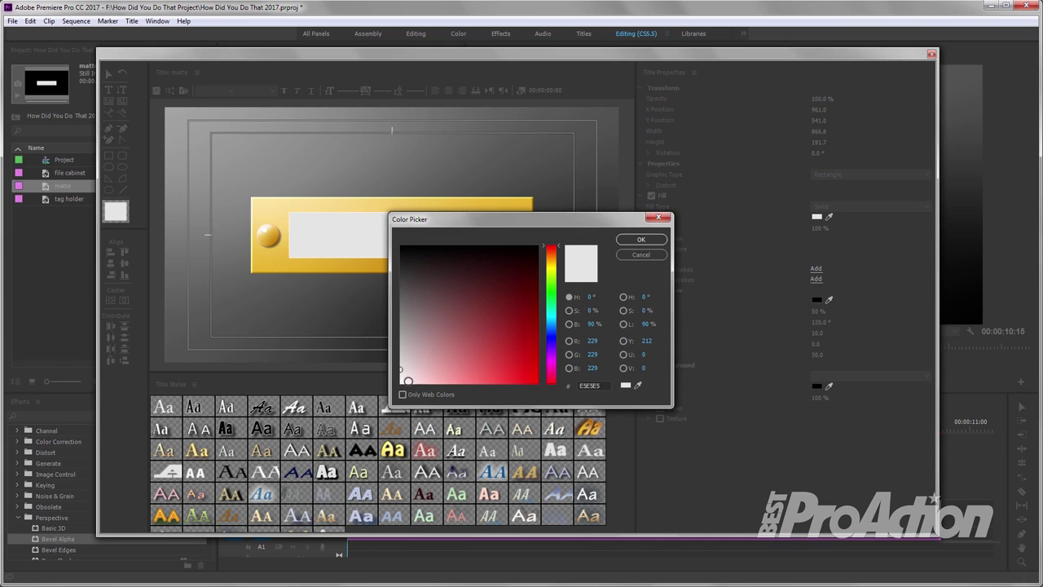
drag(408, 380, 399, 384)
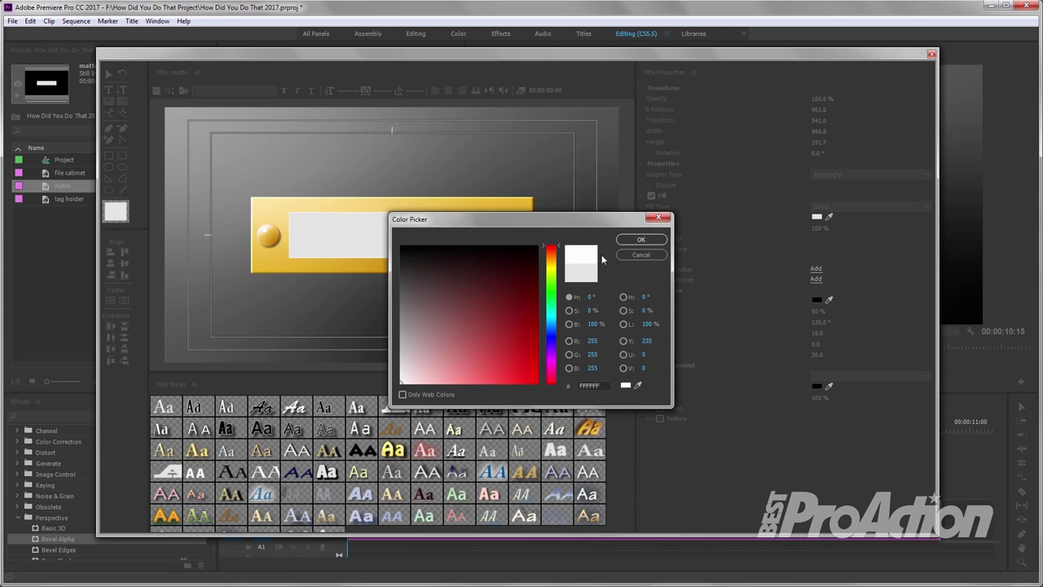
click(633, 240)
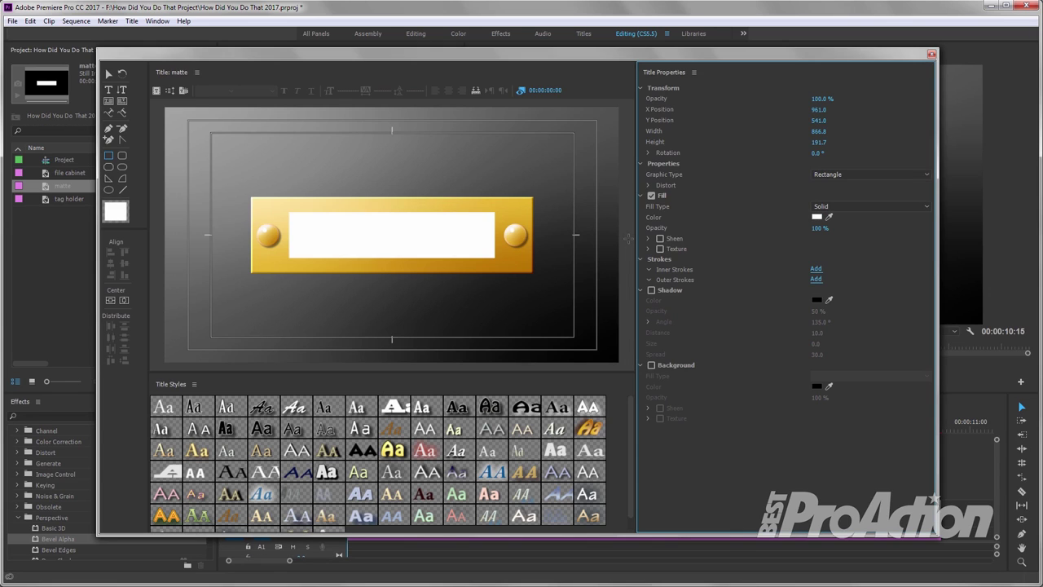
click(931, 53)
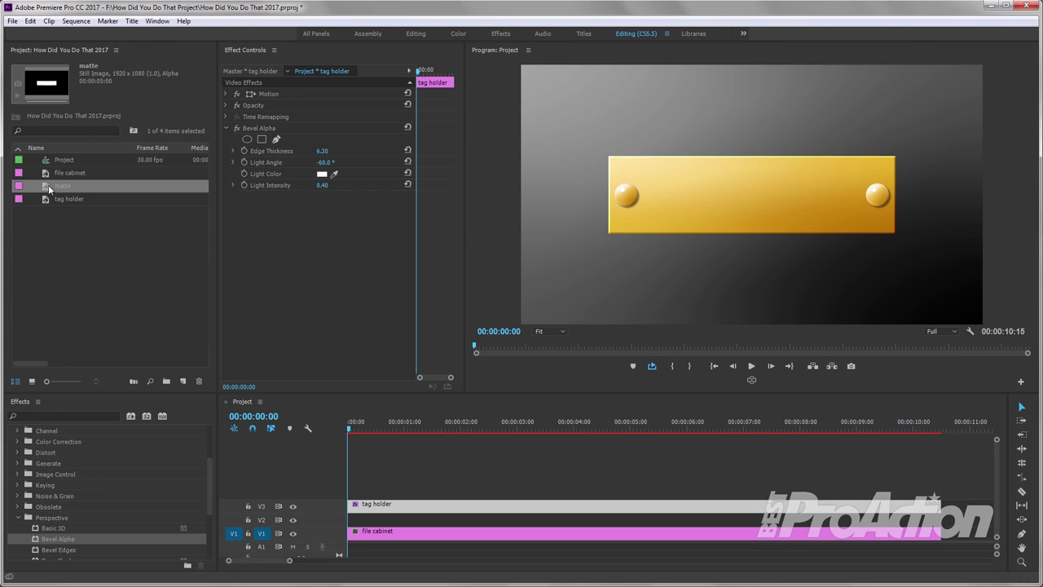
- Place the matte title on track V4, extended to about 00:00:10:15
drag(49, 190, 351, 489)
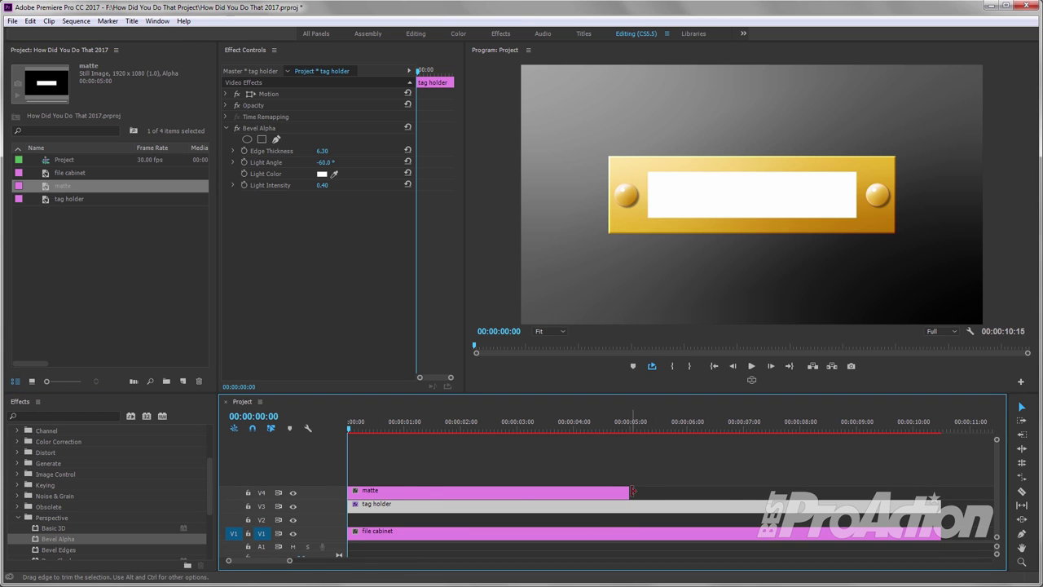
drag(633, 492, 942, 491)
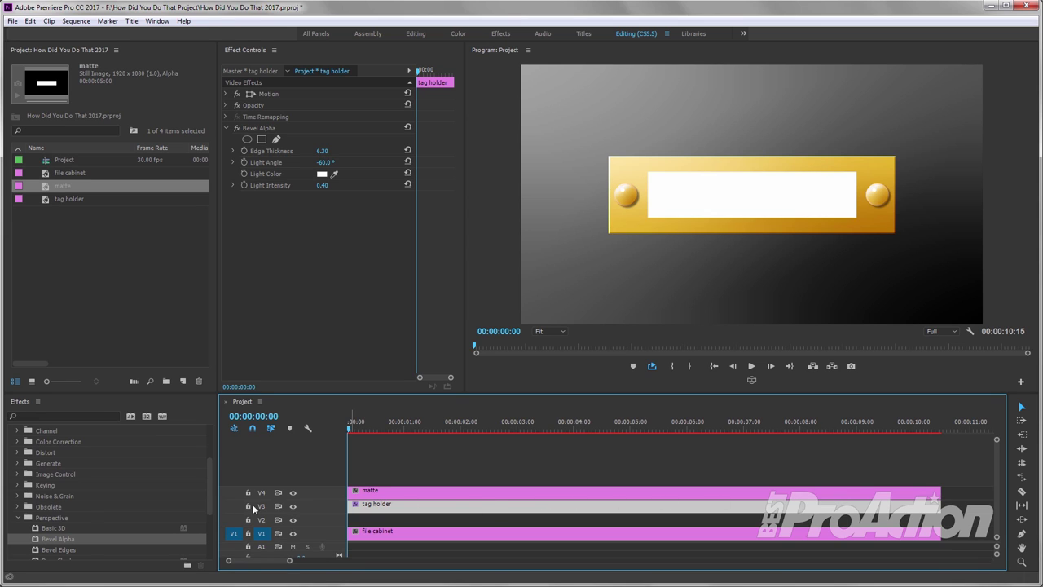
click(18, 518)
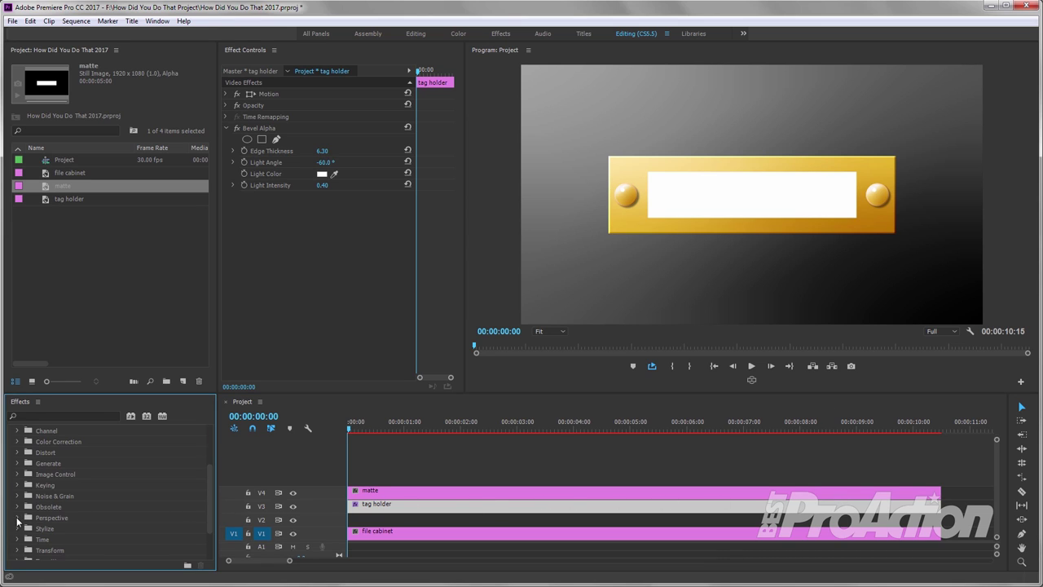
- Apply Track Matte Key to the tag holder with Matte set to Video 4 and Reverse ticked
click(18, 487)
scroll(87, 500, down, 3)
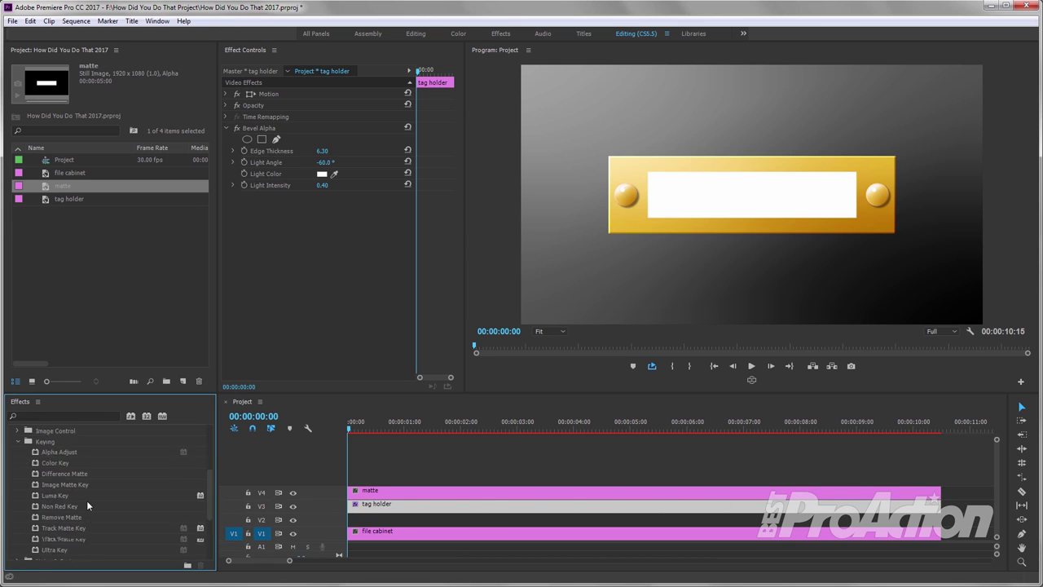
drag(65, 506, 399, 507)
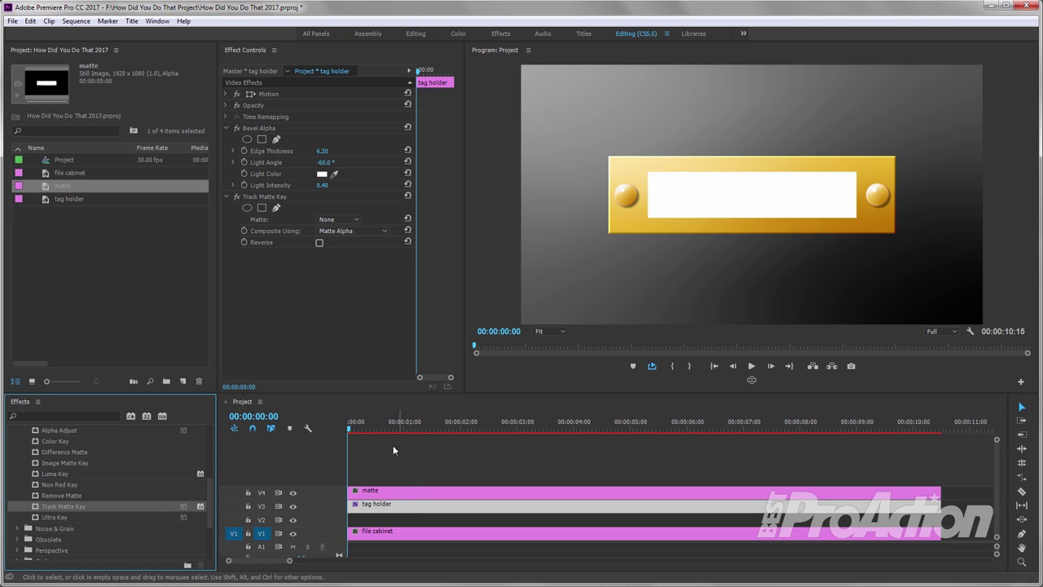
click(358, 222)
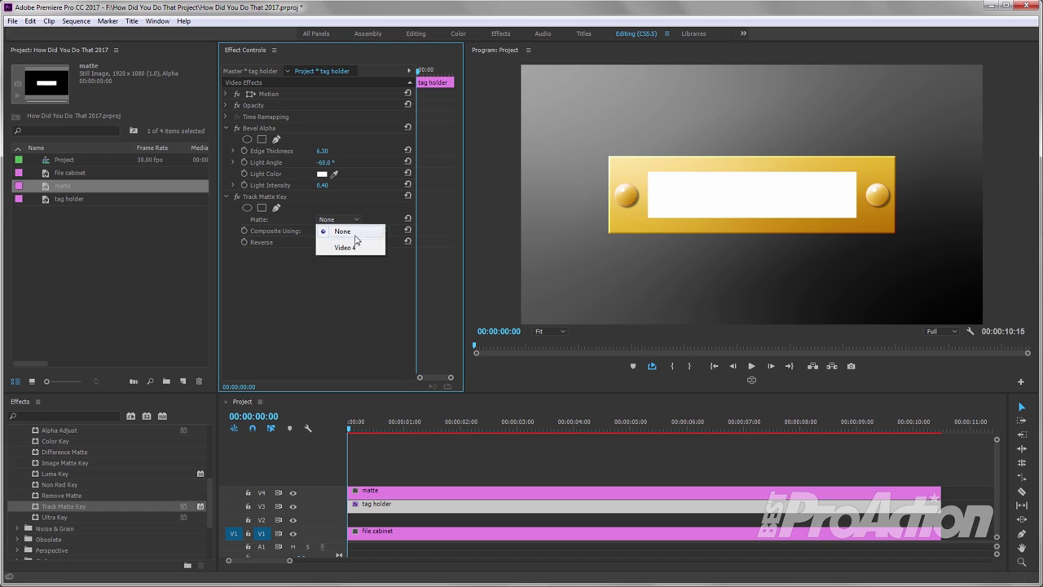
click(353, 246)
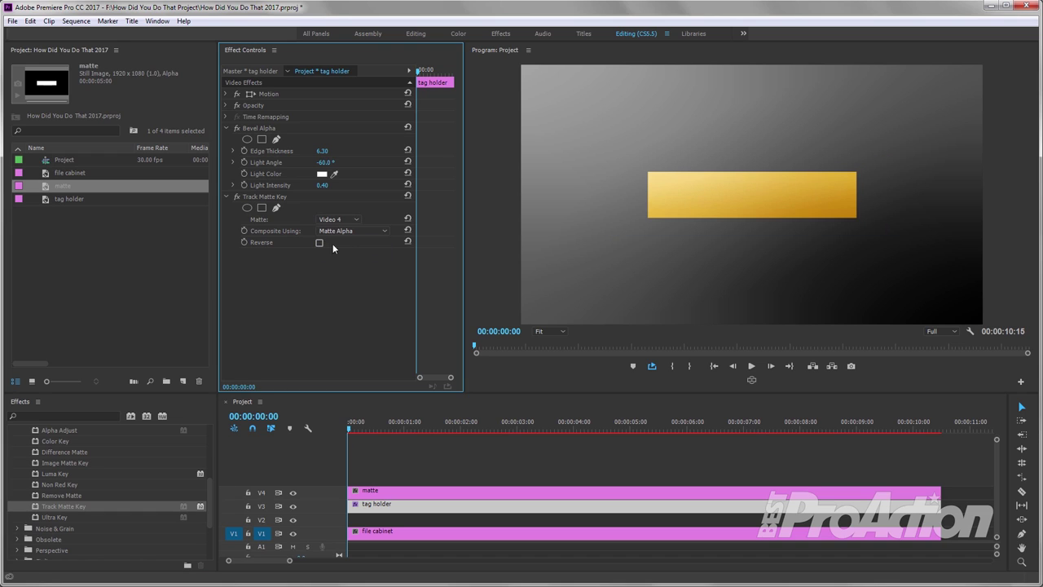
click(320, 243)
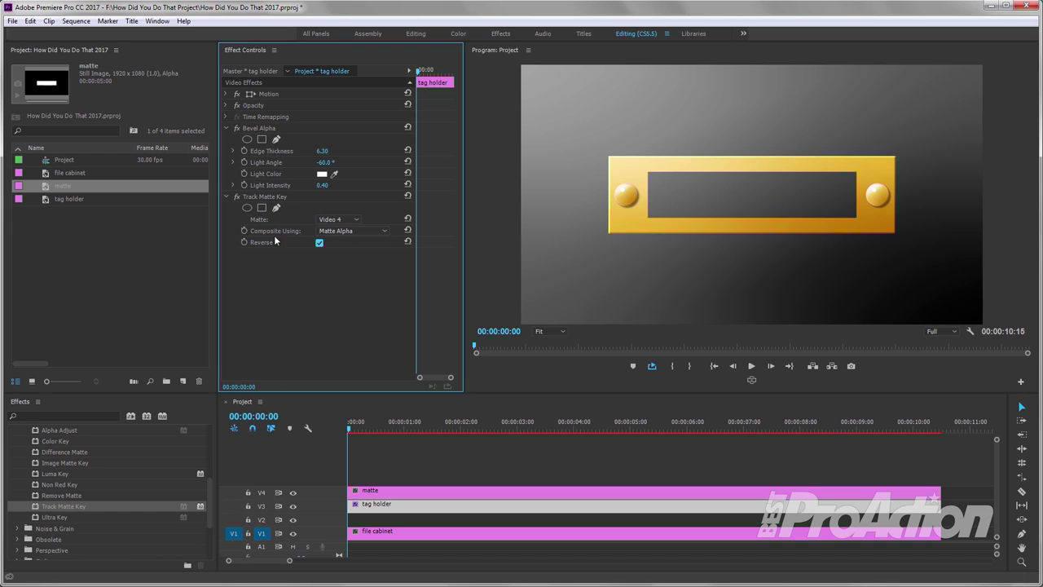
click(13, 22)
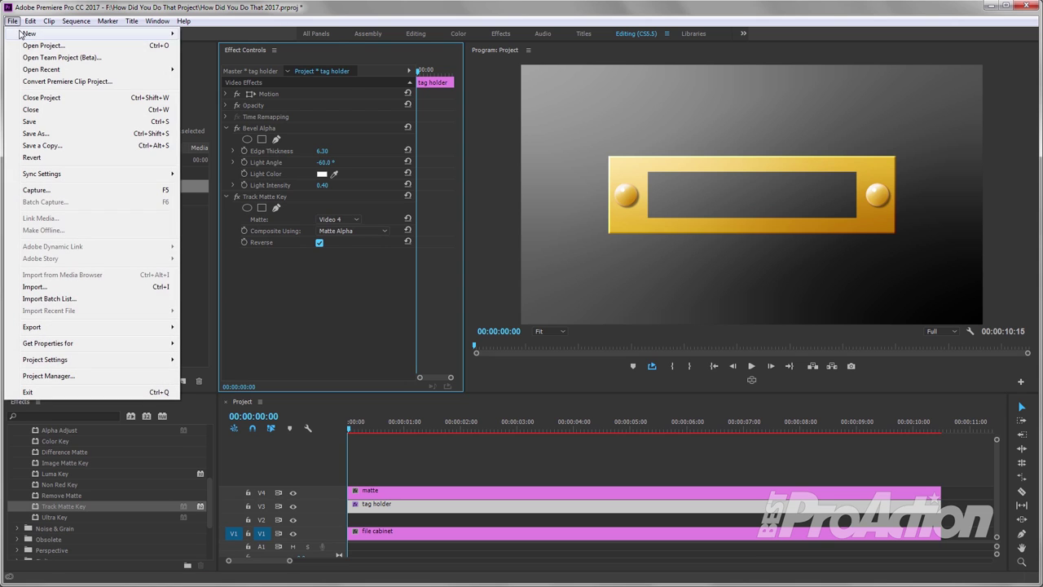
- Create a new title named 'tag text'
mouse_move(23, 34)
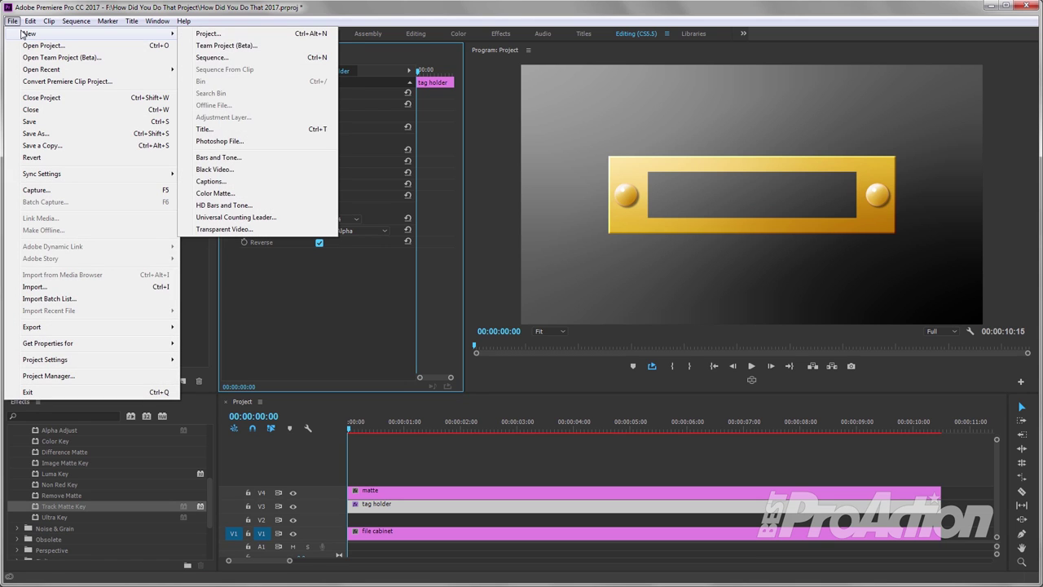
click(207, 129)
text(tag text)
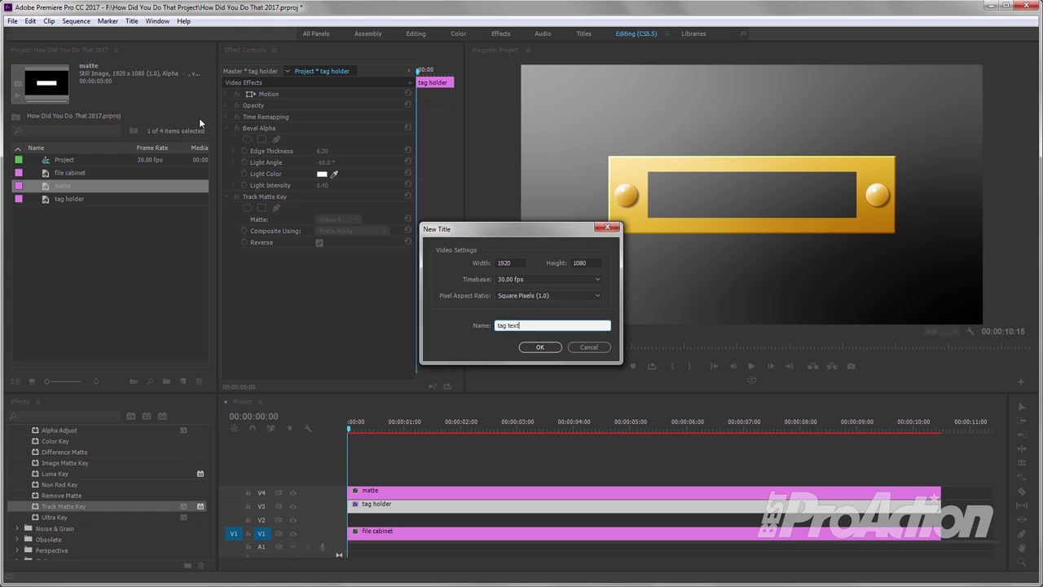
click(531, 348)
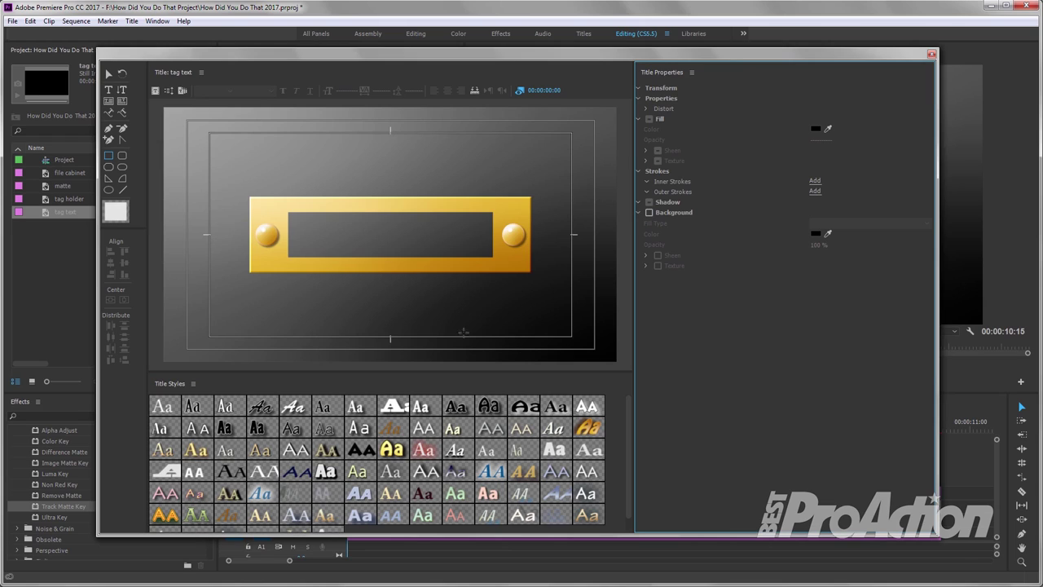
- Draw a rectangle over the tag's dark slot with a near-white light grey fill
click(109, 158)
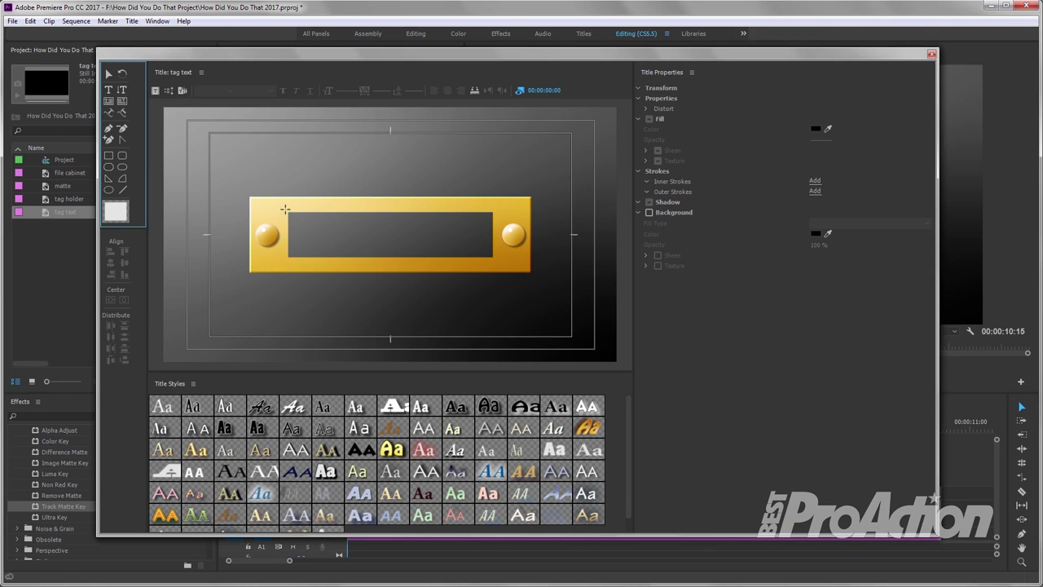
drag(283, 209, 496, 260)
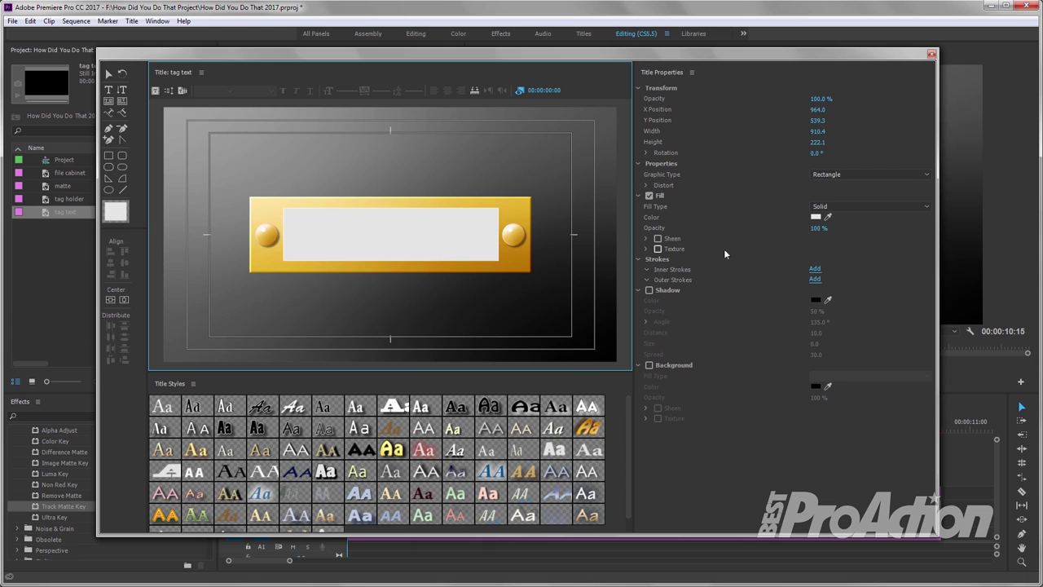
click(815, 218)
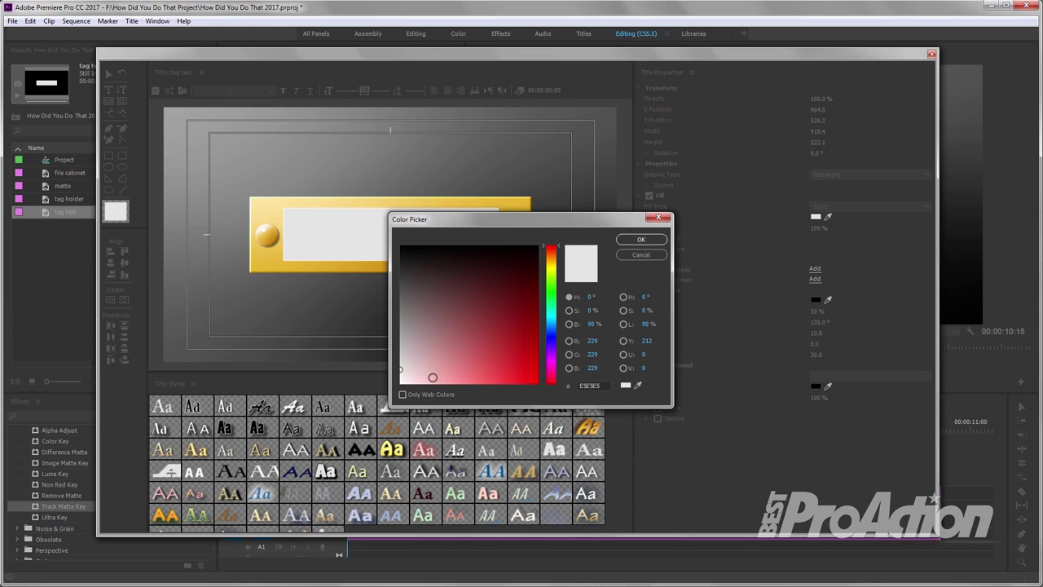
drag(408, 381, 401, 376)
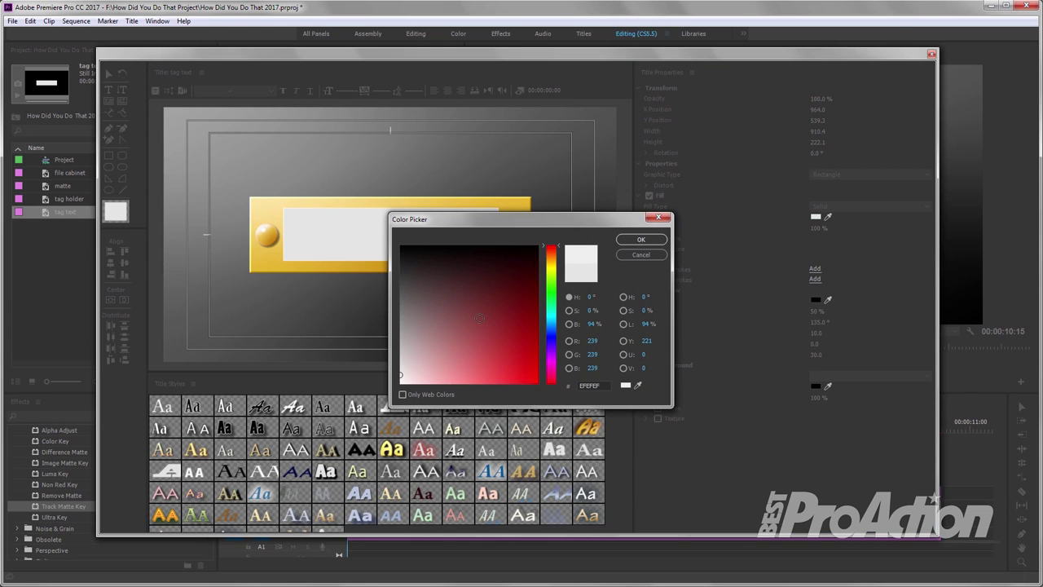
click(642, 238)
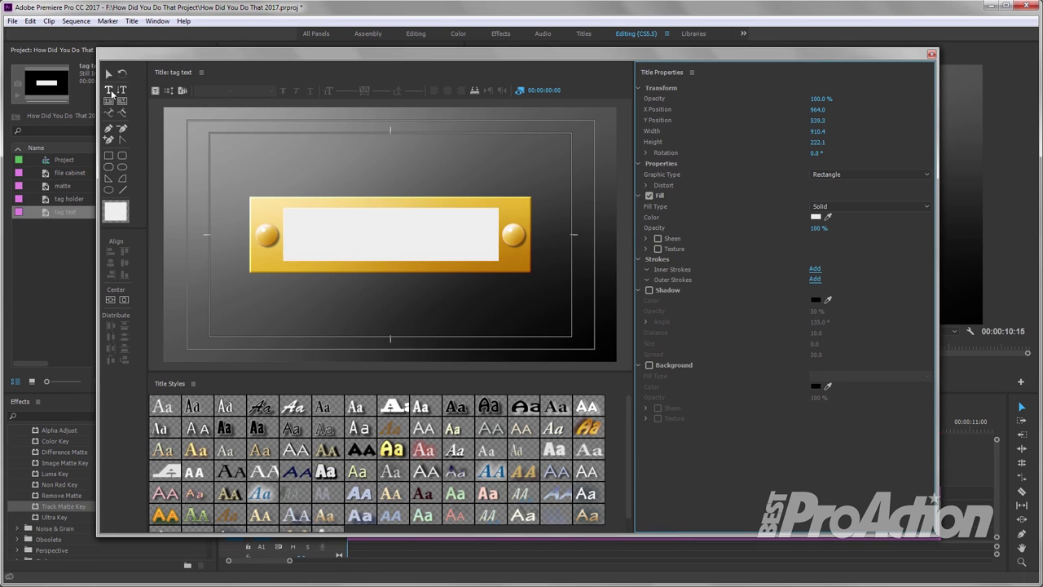
- Type the line 'TAG TEXT' with the Type tool
click(109, 90)
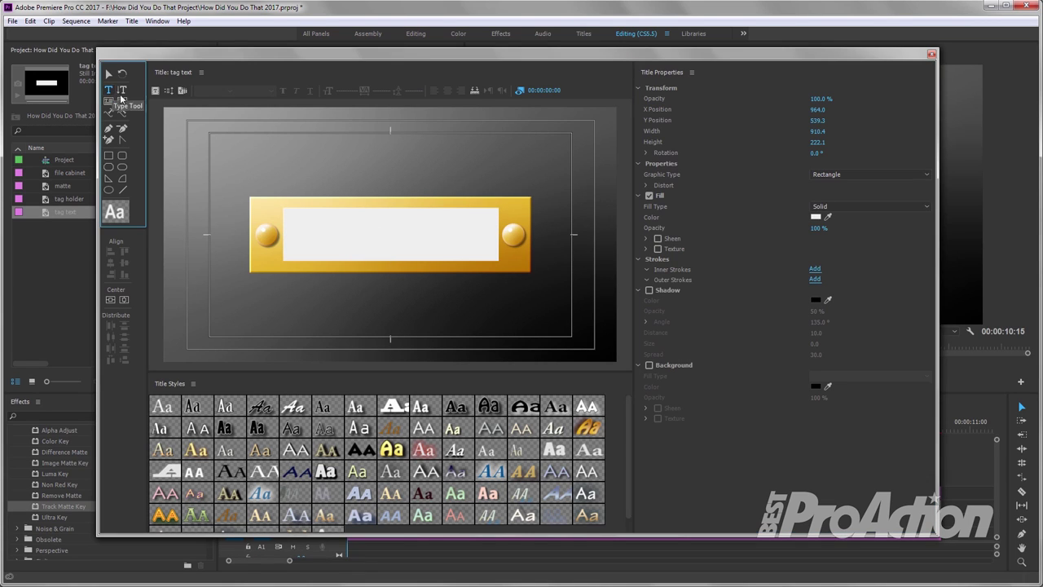
click(325, 171)
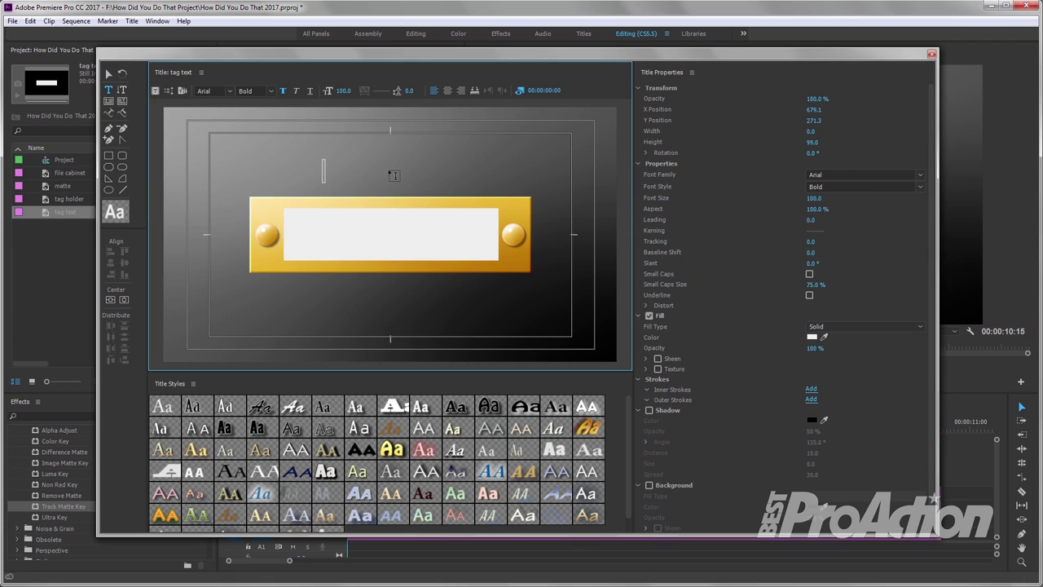
text(TAG)
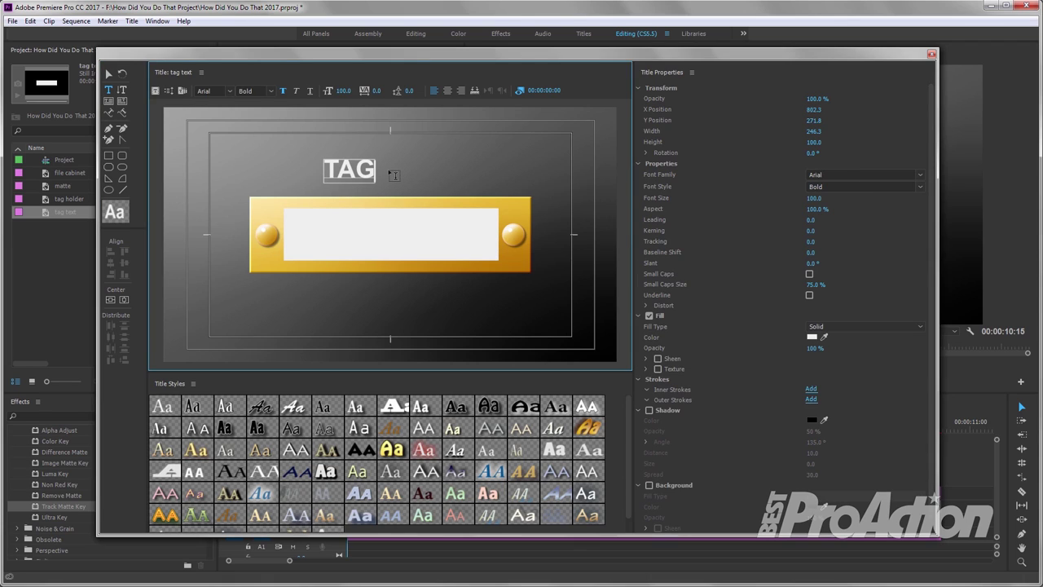
text( TEX)
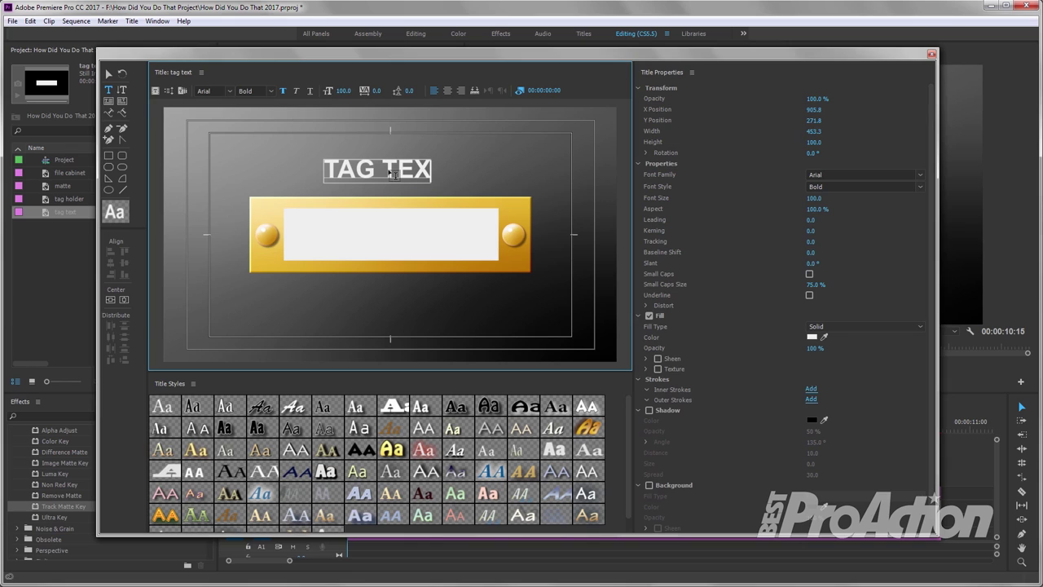
text(T)
click(111, 75)
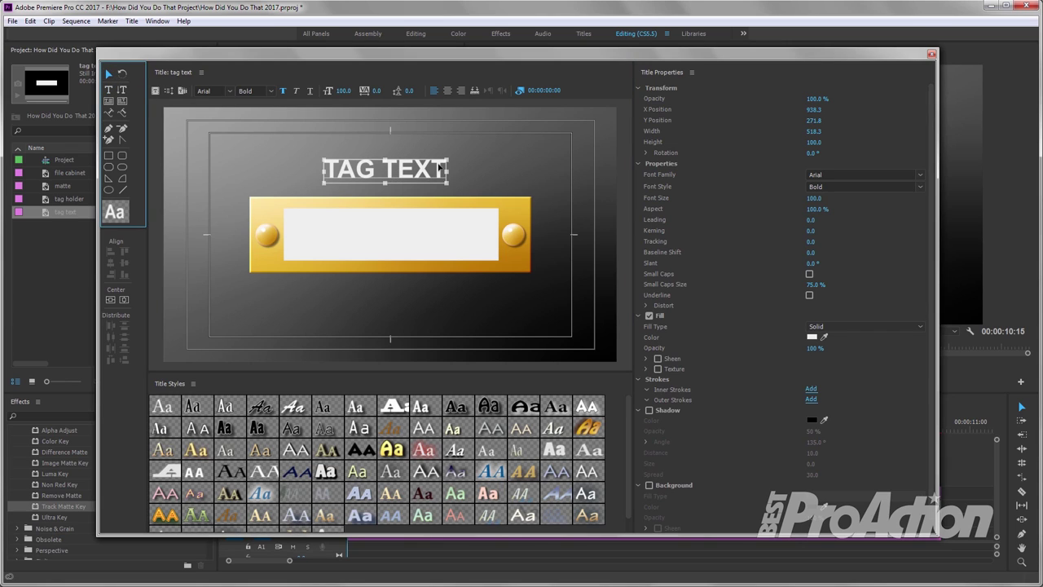
- Colour the text dark grey, centre it both ways, adjust its baseline shift, and close the Titler
click(812, 338)
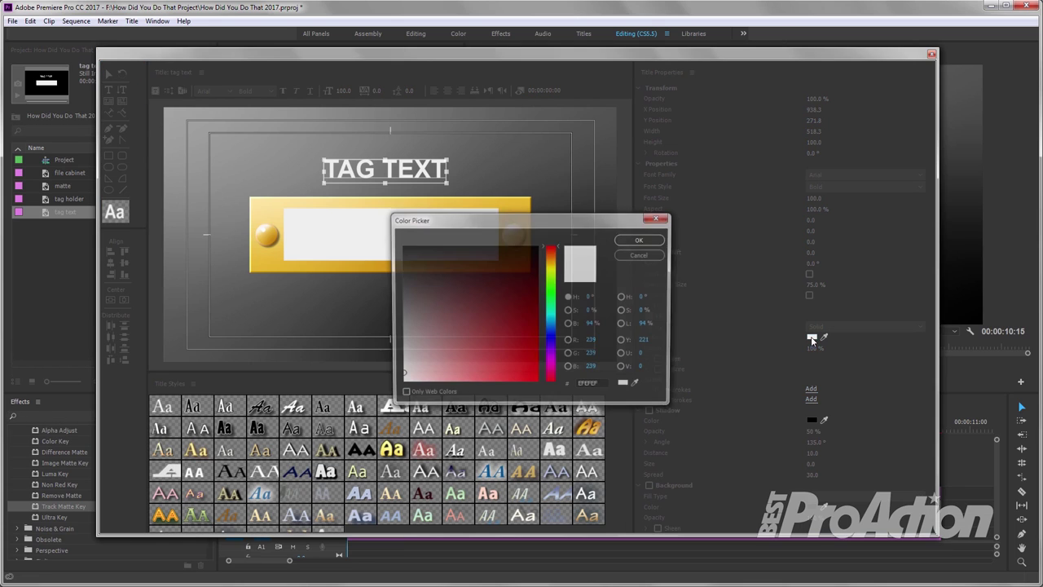
click(403, 262)
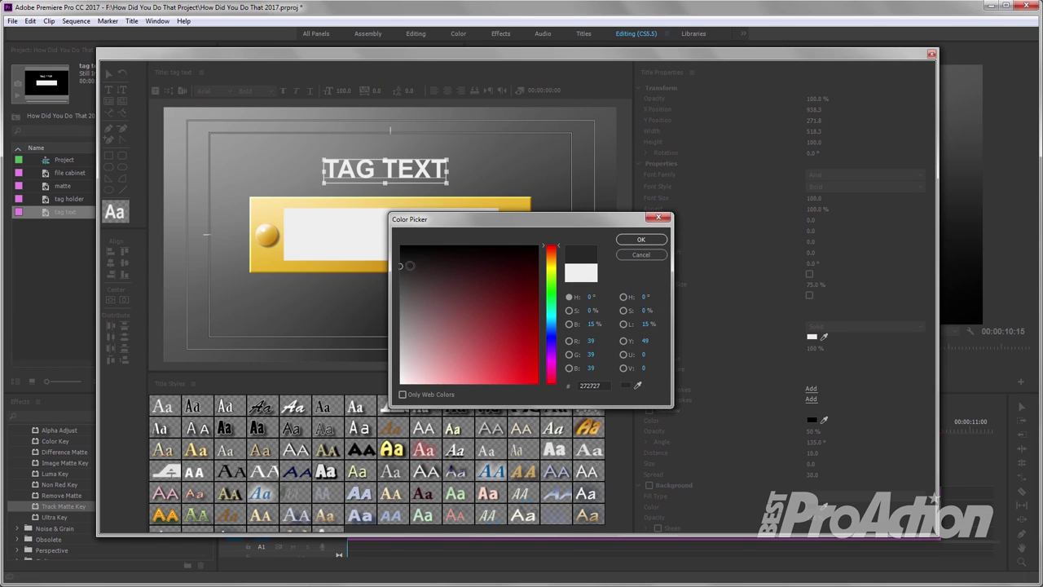
click(643, 239)
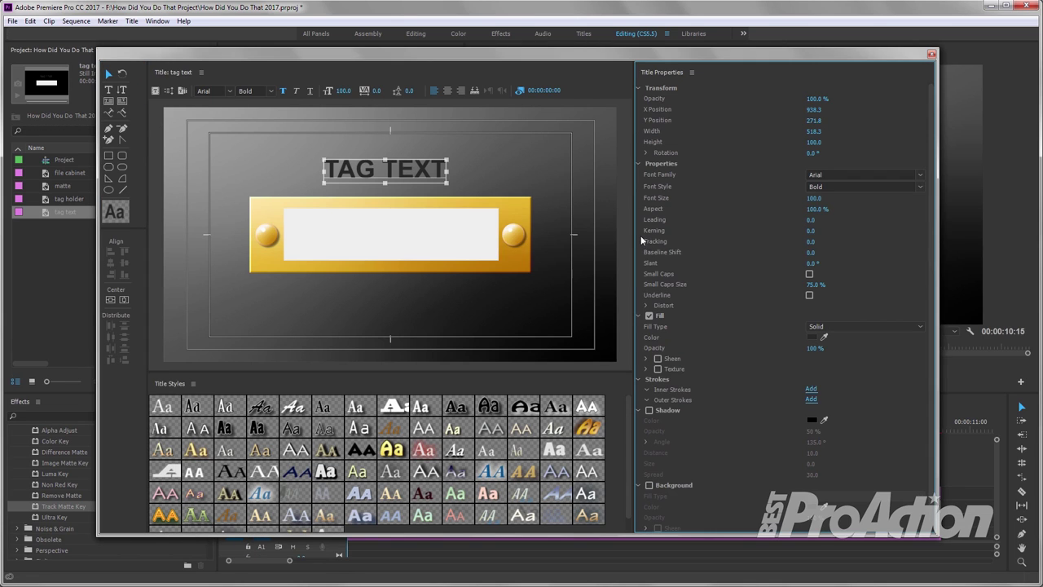
click(112, 299)
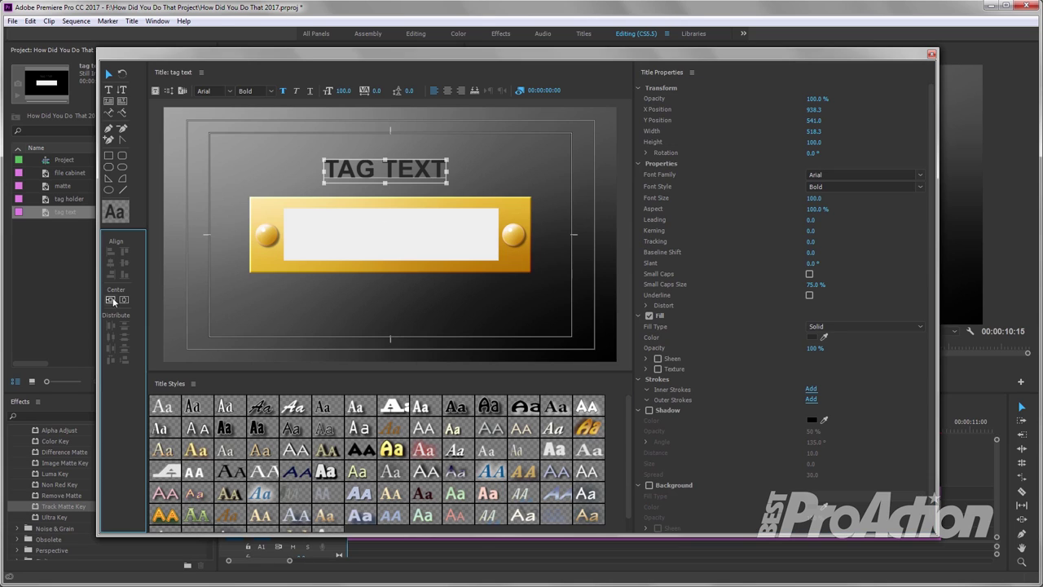
click(124, 300)
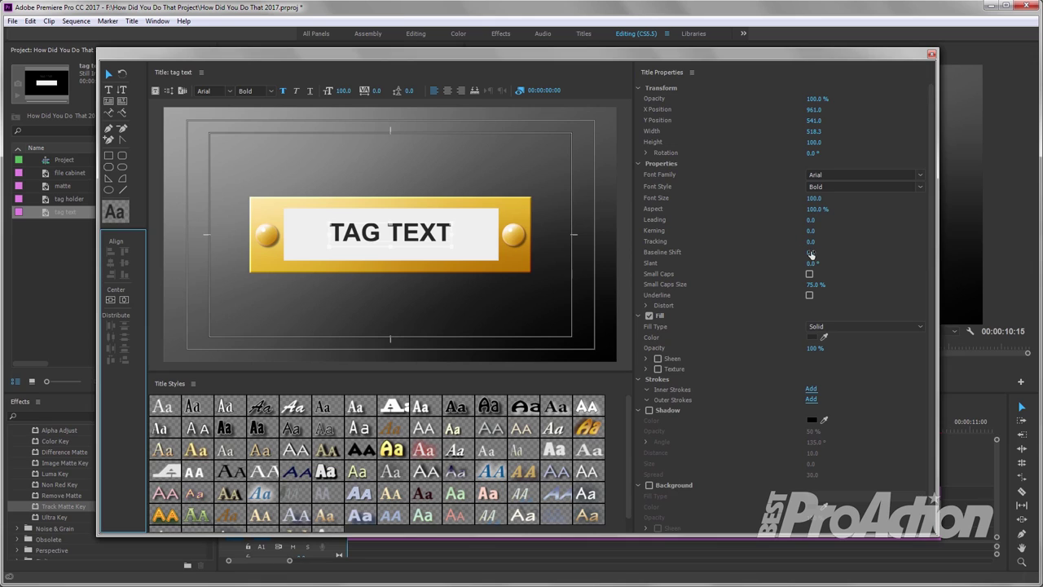
mouse_move(809, 252)
mouse_down()
mouse_move(824, 252)
mouse_move(806, 252)
mouse_up()
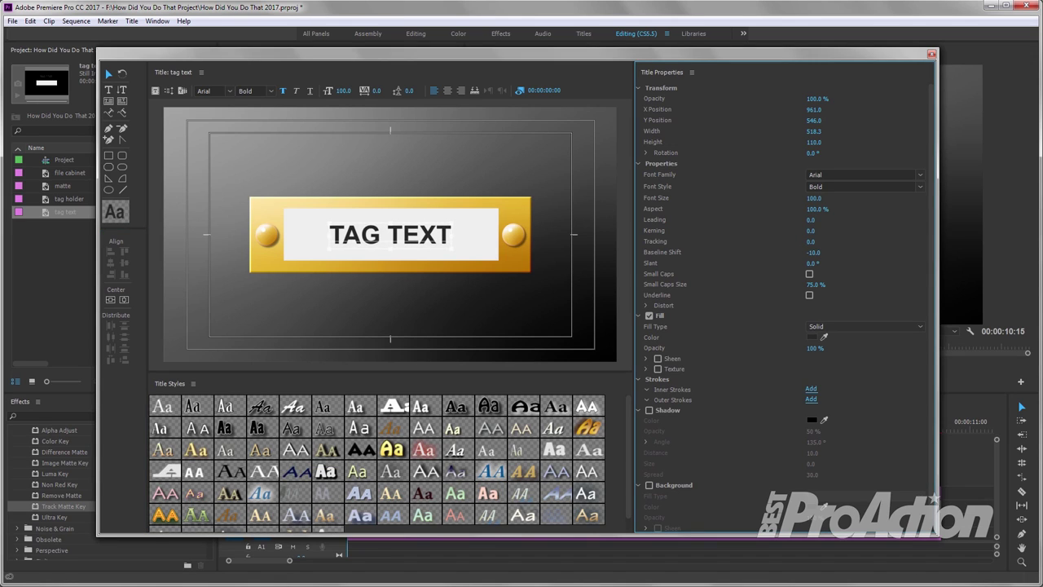
click(931, 54)
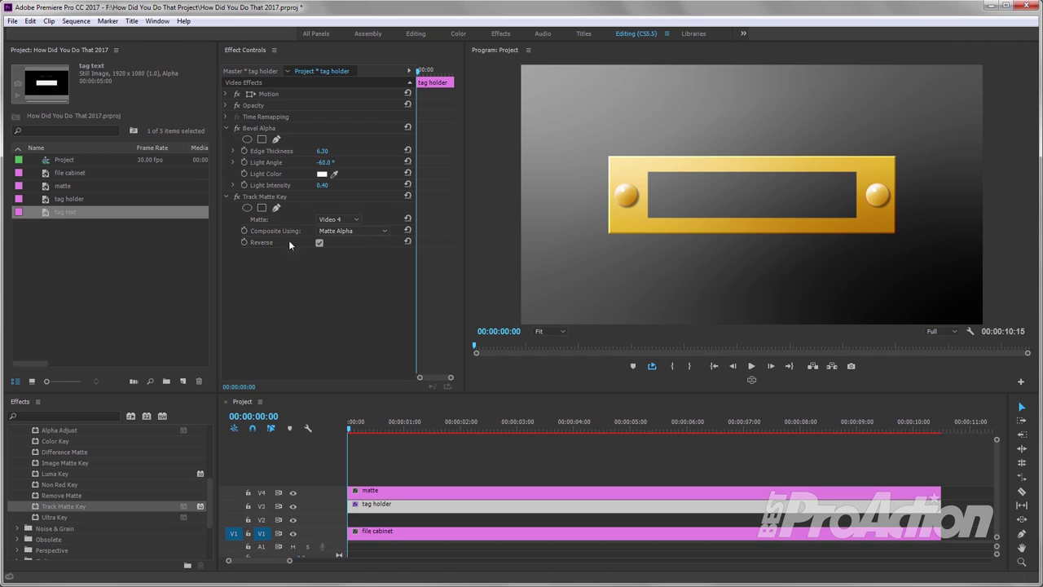
- Place the tag text title on track V2 and stretch it to the sequence end
drag(53, 214, 357, 523)
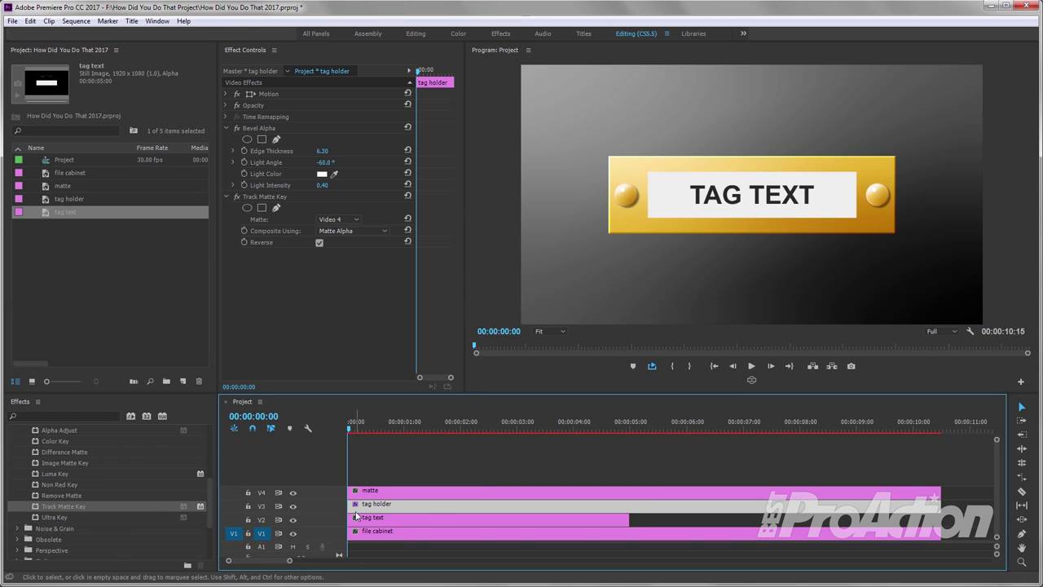
drag(629, 523, 940, 523)
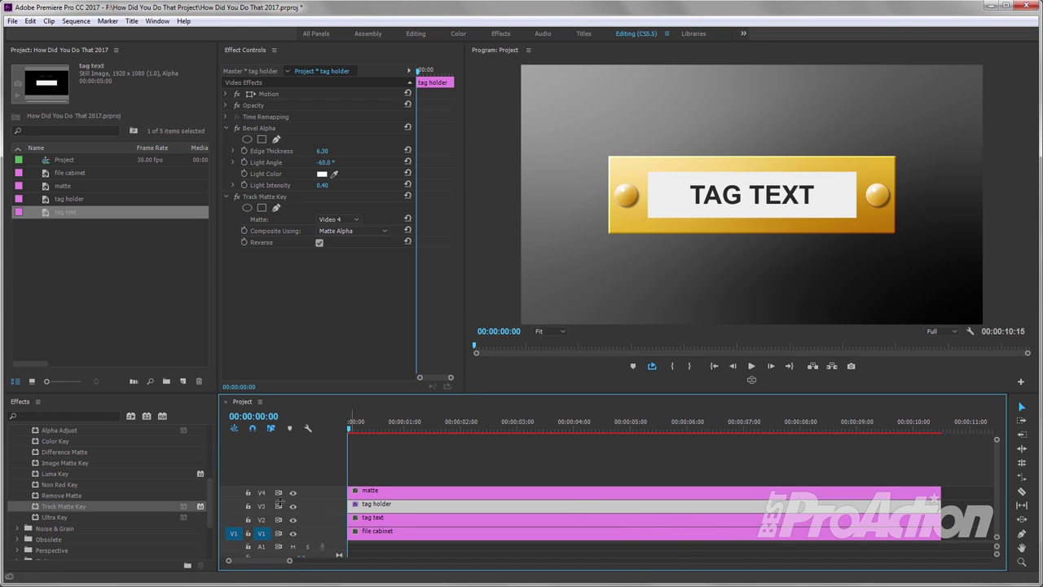
drag(208, 500, 211, 531)
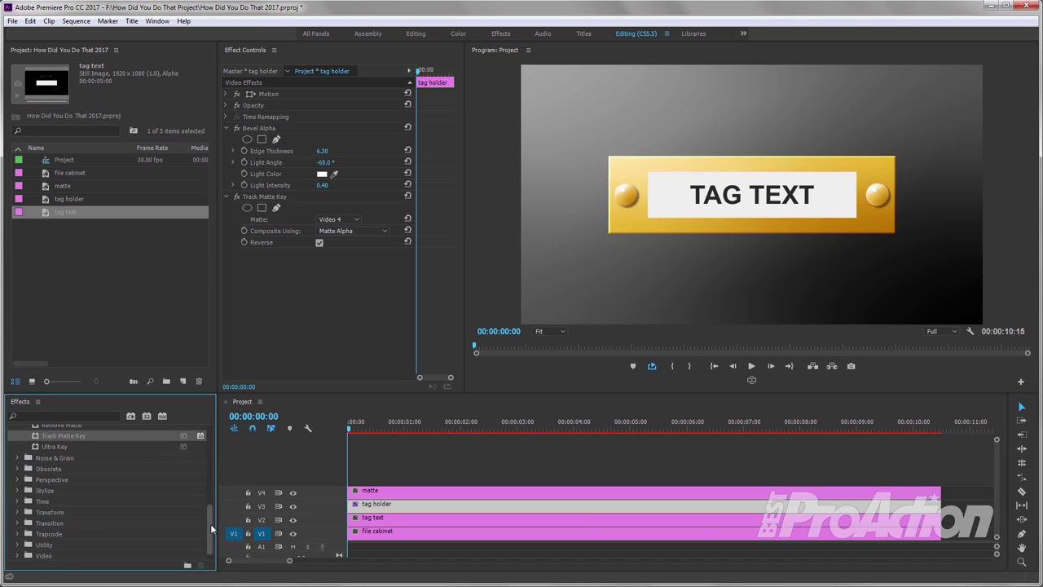
- Apply Drop Shadow to the tag holder clip and raise its Softness to 27
click(16, 480)
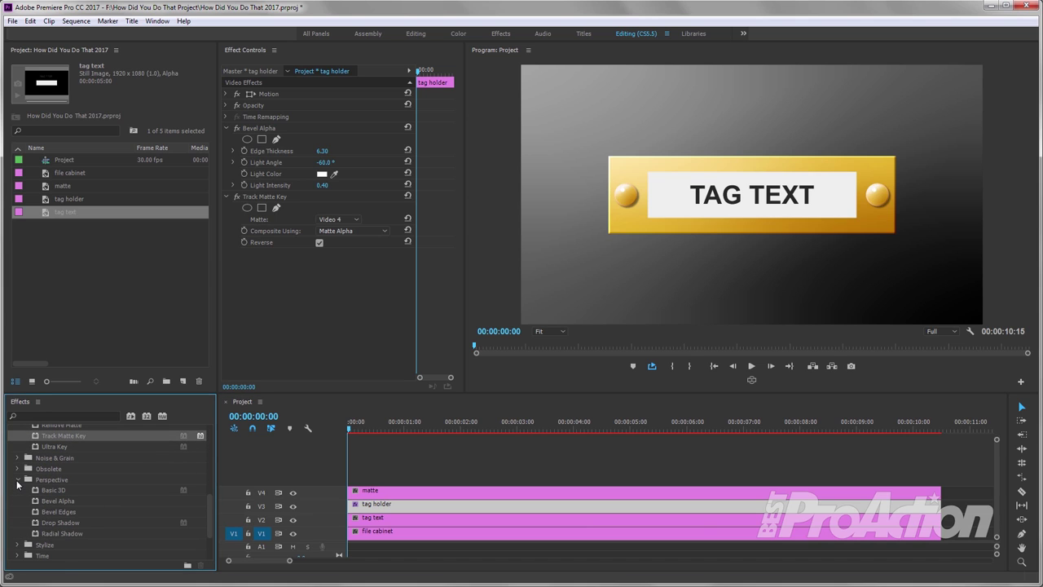
drag(53, 521, 432, 507)
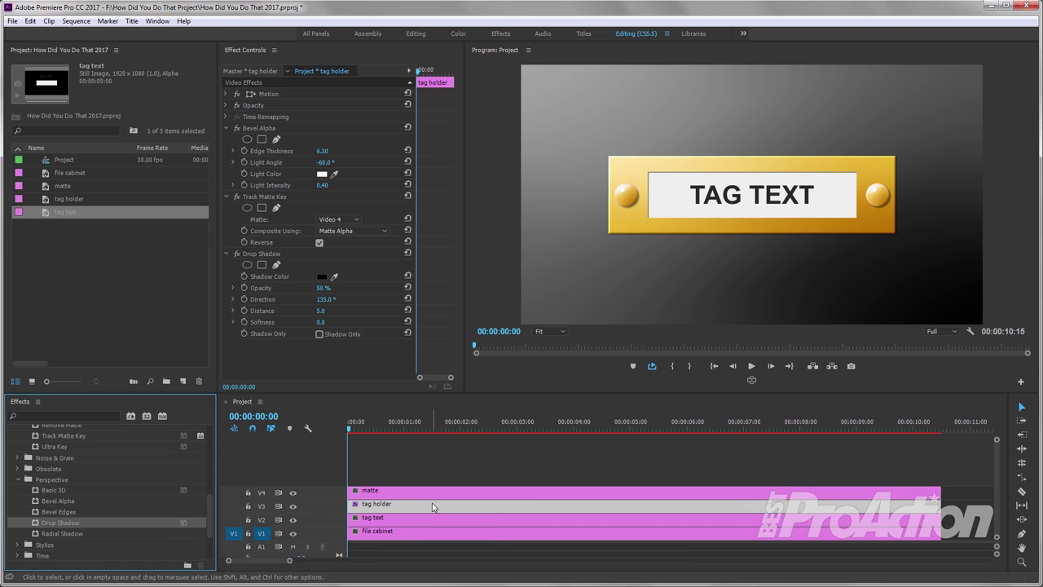
click(321, 324)
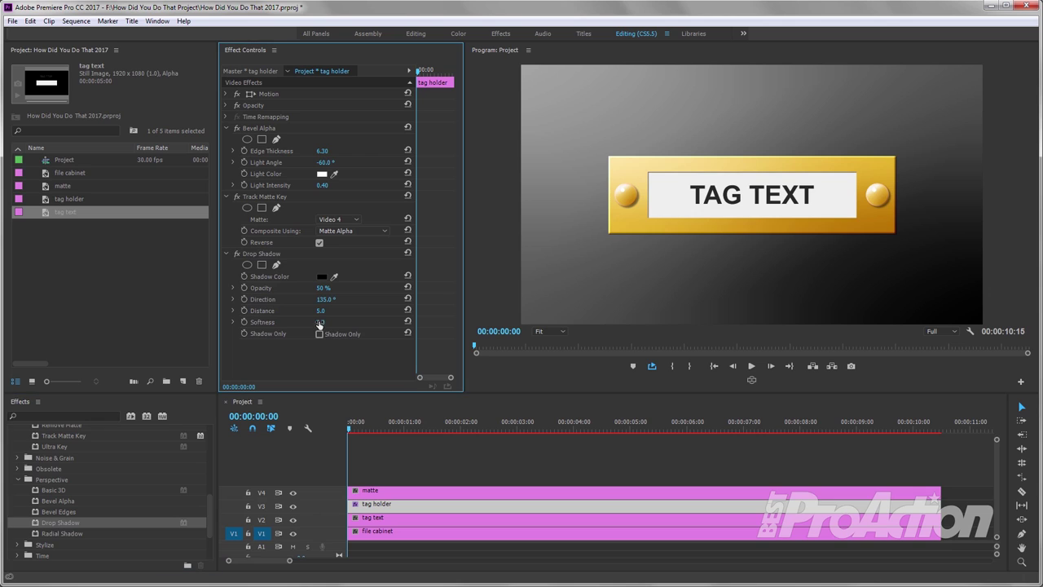
text(20)
drag(322, 323, 330, 323)
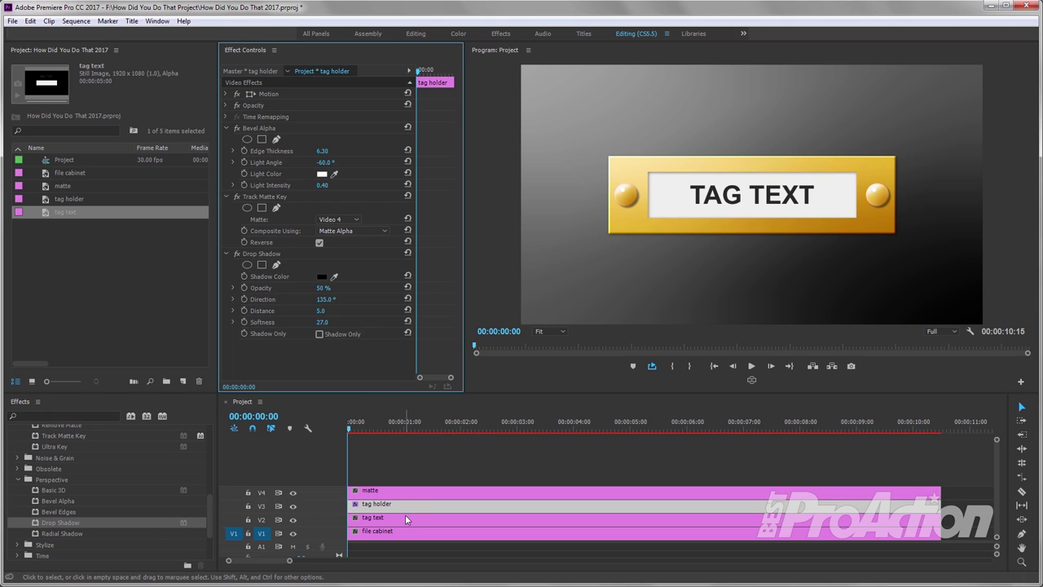
click(406, 518)
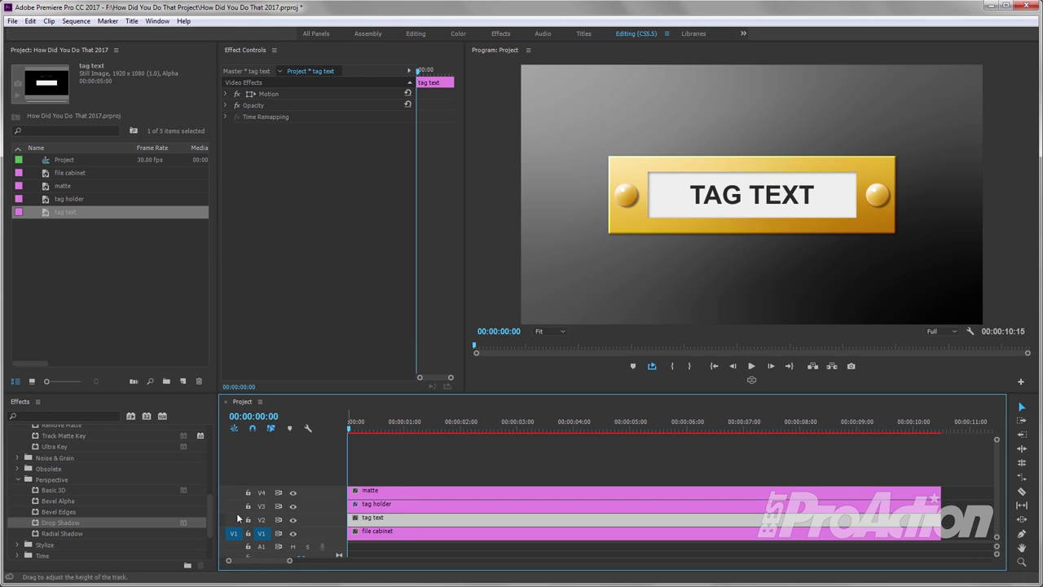
- Apply Lighting Effects to the tag text clip, raising Ambience Intensity from 20 to 25
mouse_move(209, 513)
mouse_down()
mouse_move(211, 480)
mouse_move(185, 453)
mouse_up()
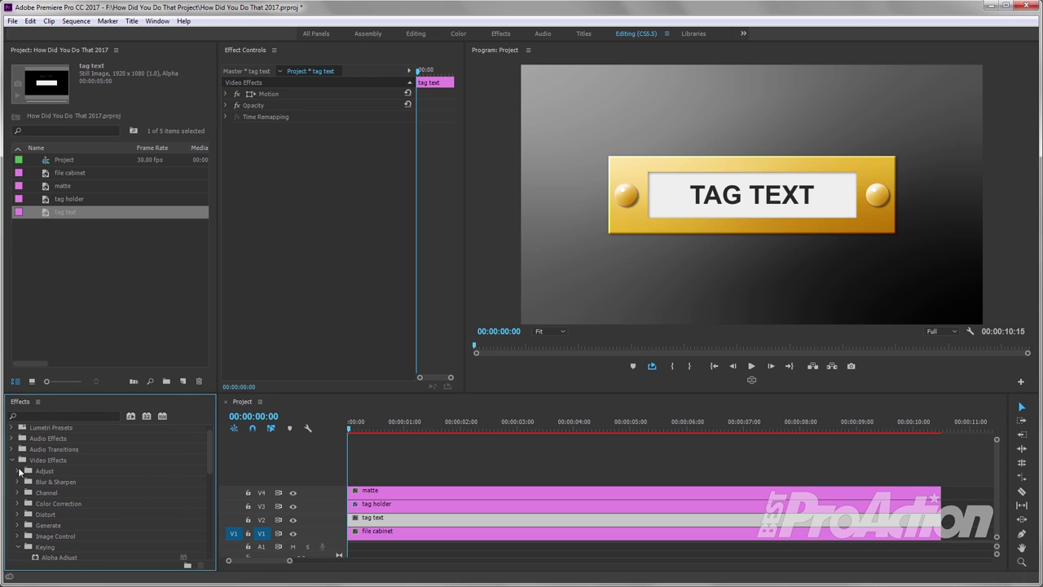
click(18, 471)
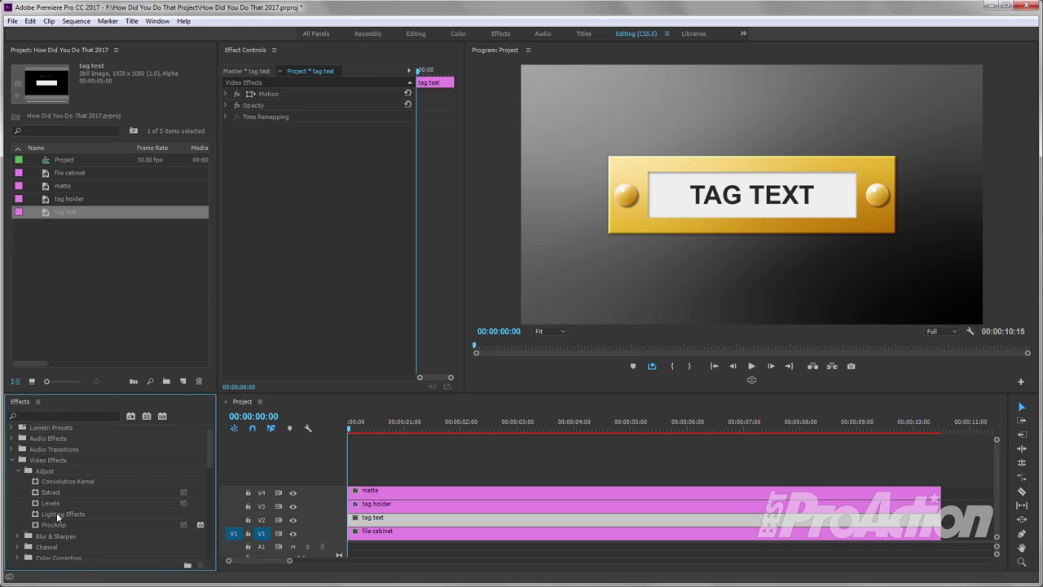
drag(59, 515, 409, 518)
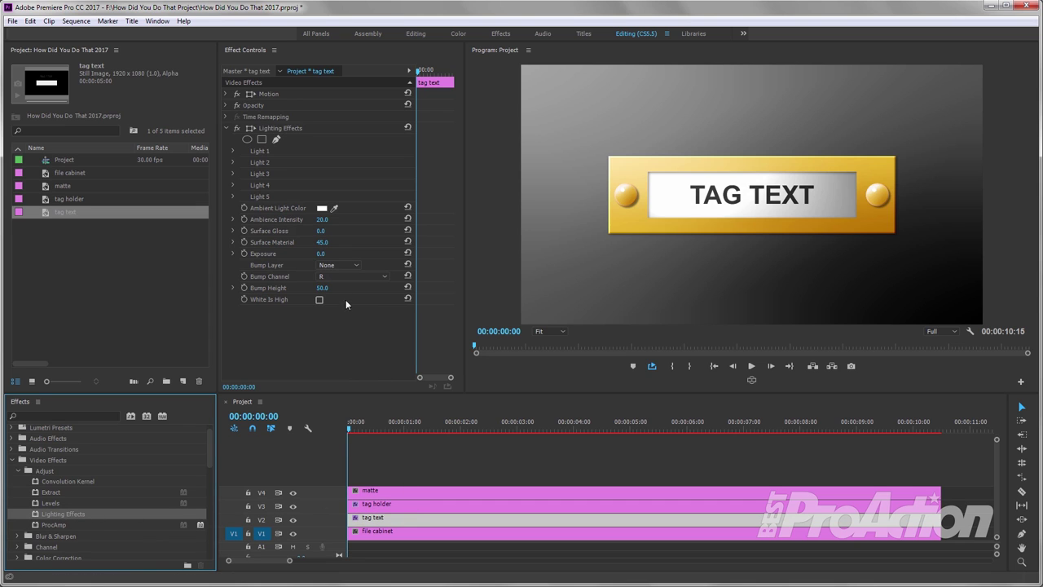
drag(322, 219, 326, 219)
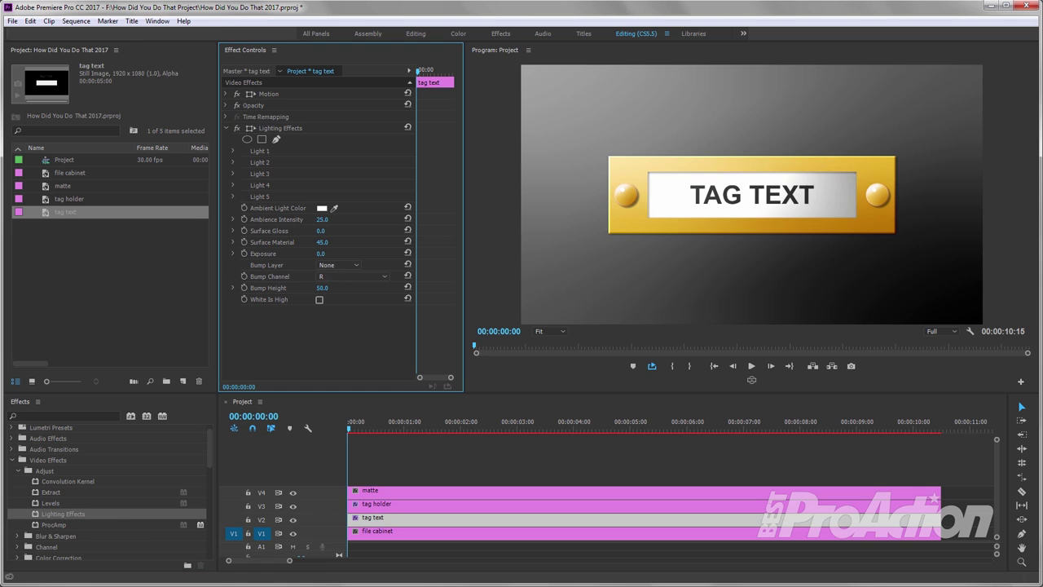
- Enable Position and Rotation keyframing and add keyframes for both at 00:00:03:10
click(226, 95)
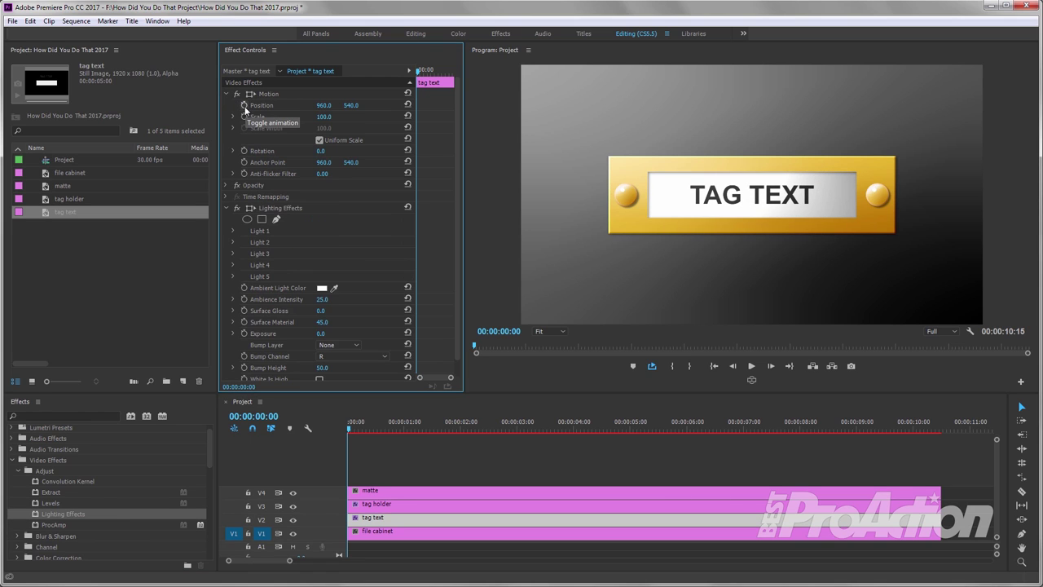
click(244, 106)
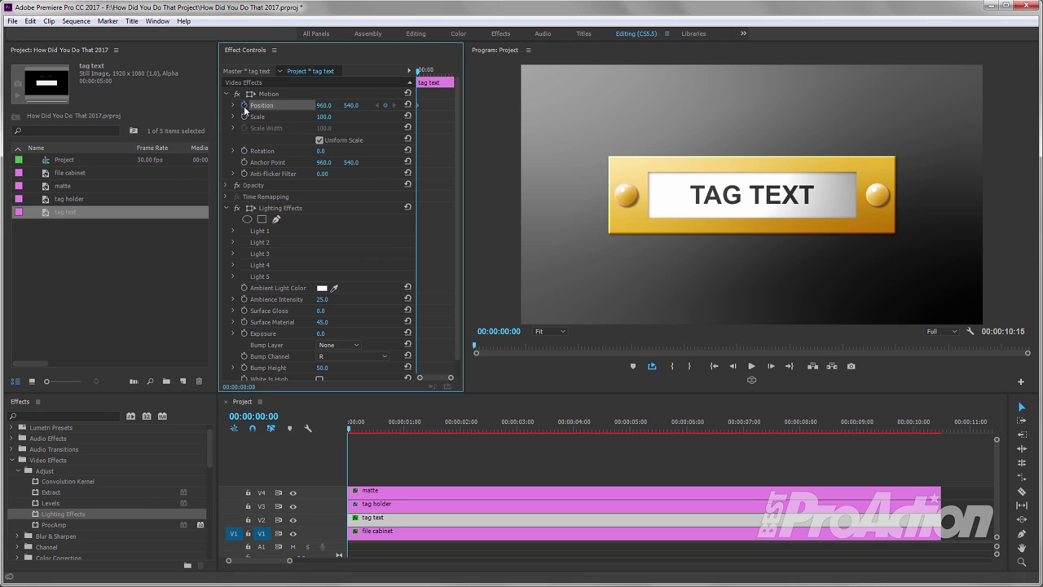
click(245, 152)
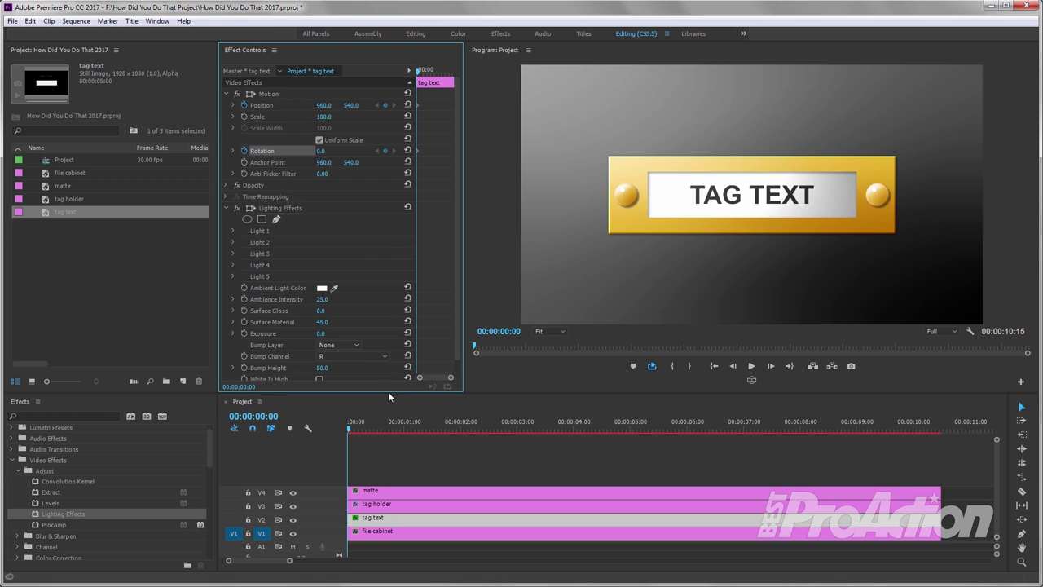
drag(353, 429, 535, 429)
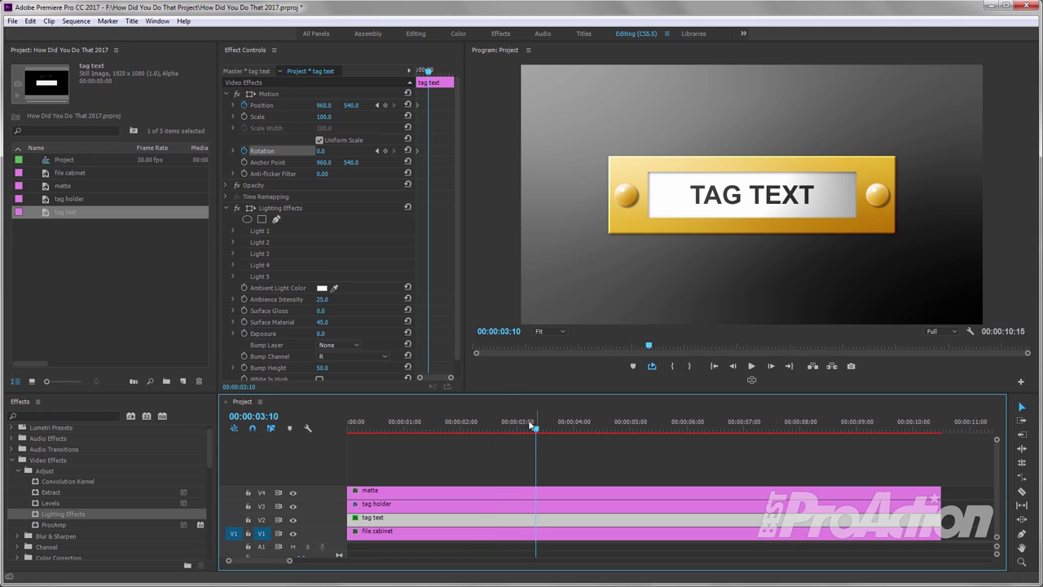
click(385, 105)
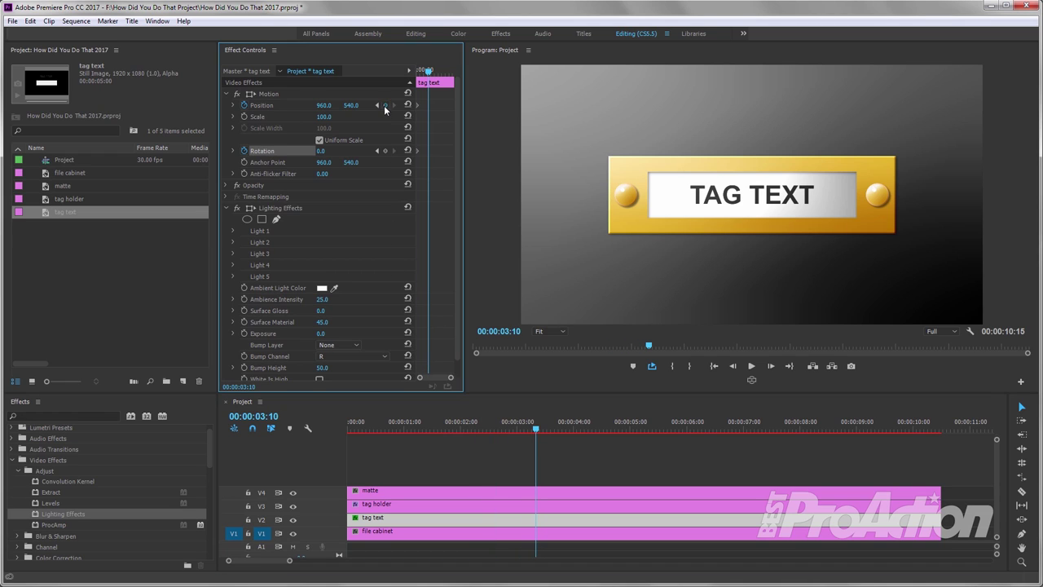
click(384, 151)
- Set both 00:00:03:10 keyframes to Ease In, then return to the clip start
right_click(429, 151)
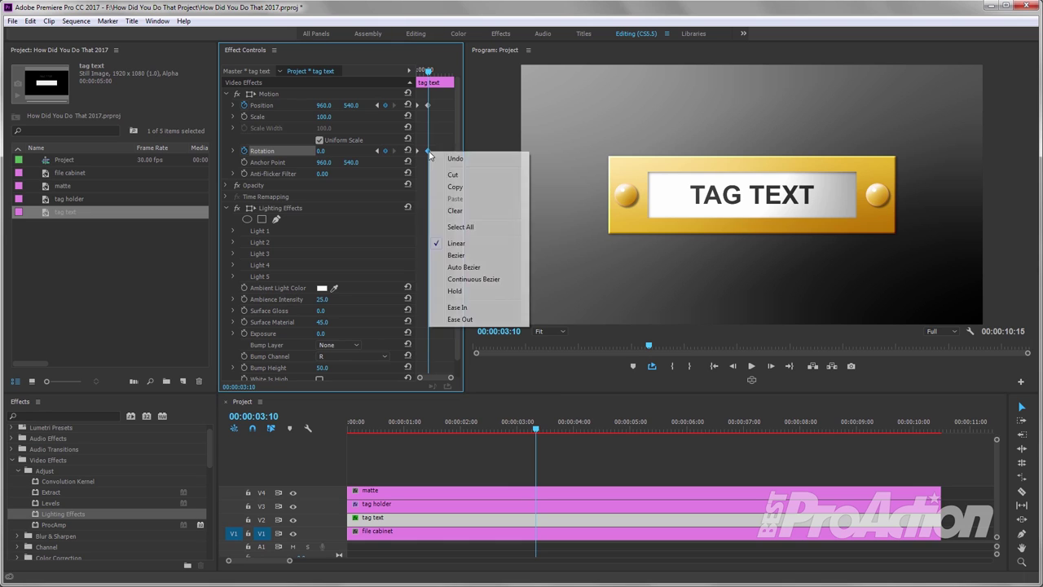
click(459, 307)
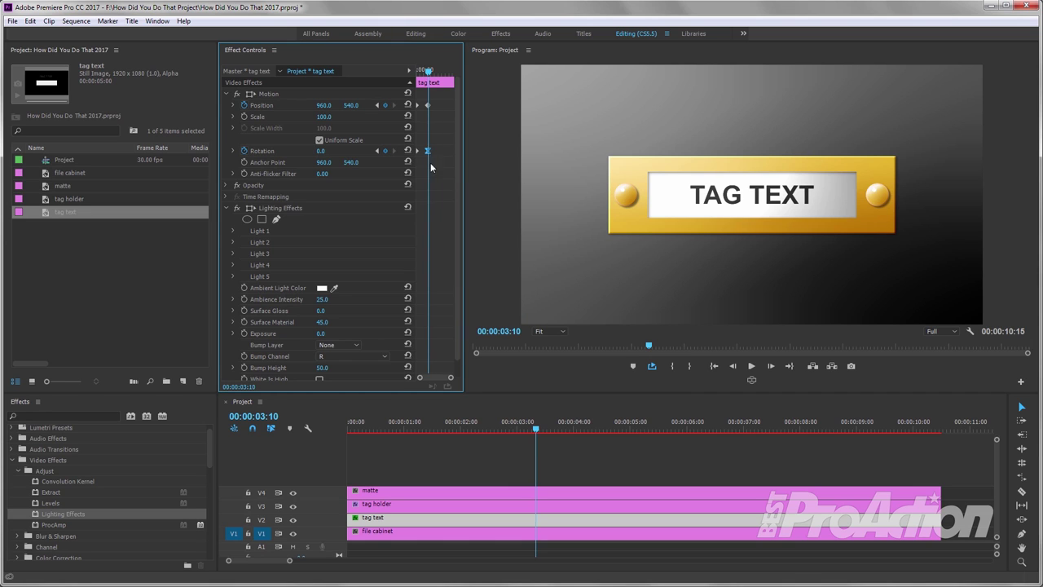
right_click(429, 106)
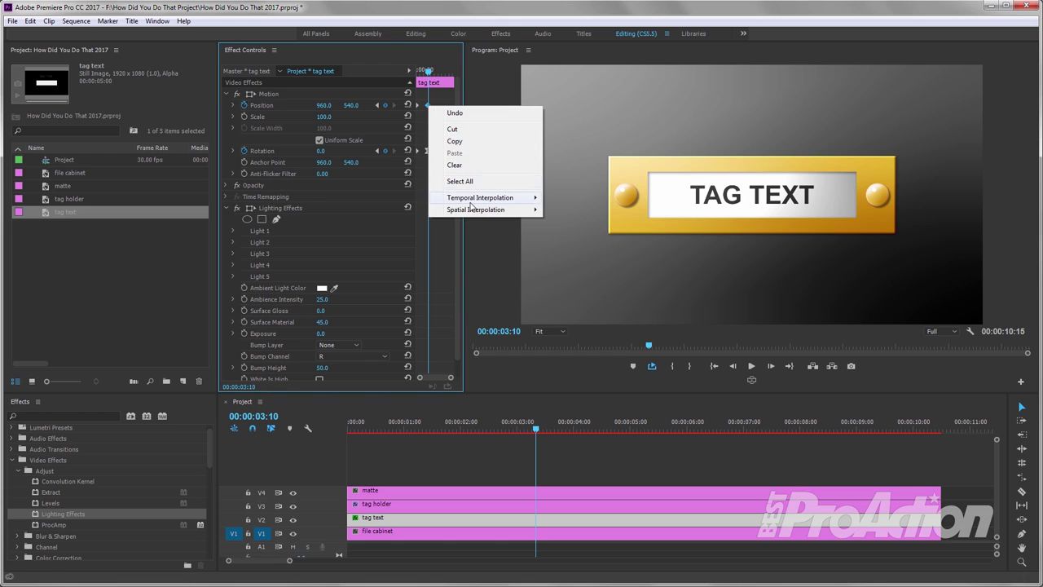
mouse_move(471, 199)
click(571, 262)
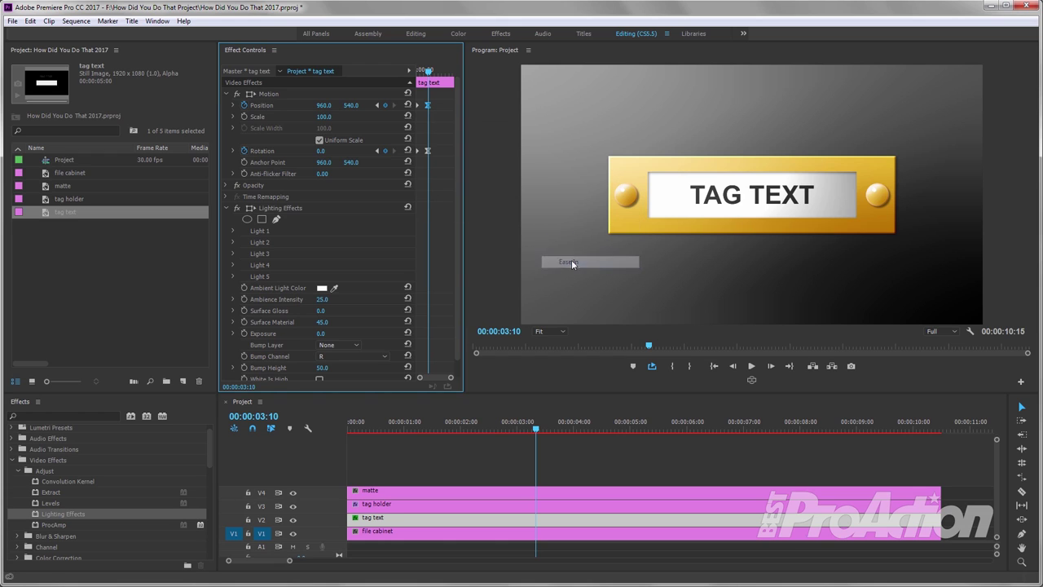
click(378, 107)
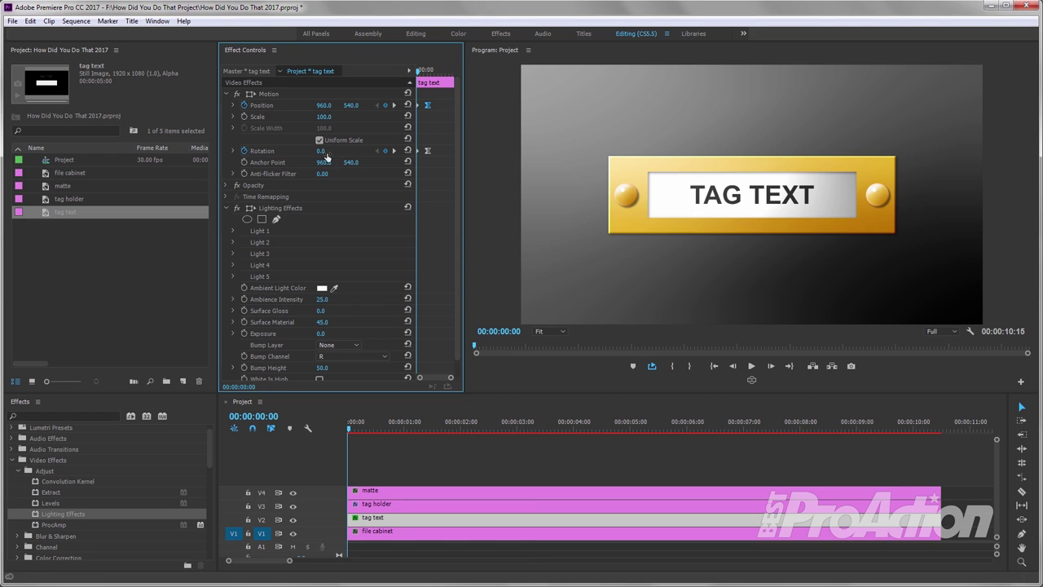
- At 00:00:00:00 set the tag text's Rotation to -22° and Position Y to -270, then preview the drop
drag(324, 152, 307, 151)
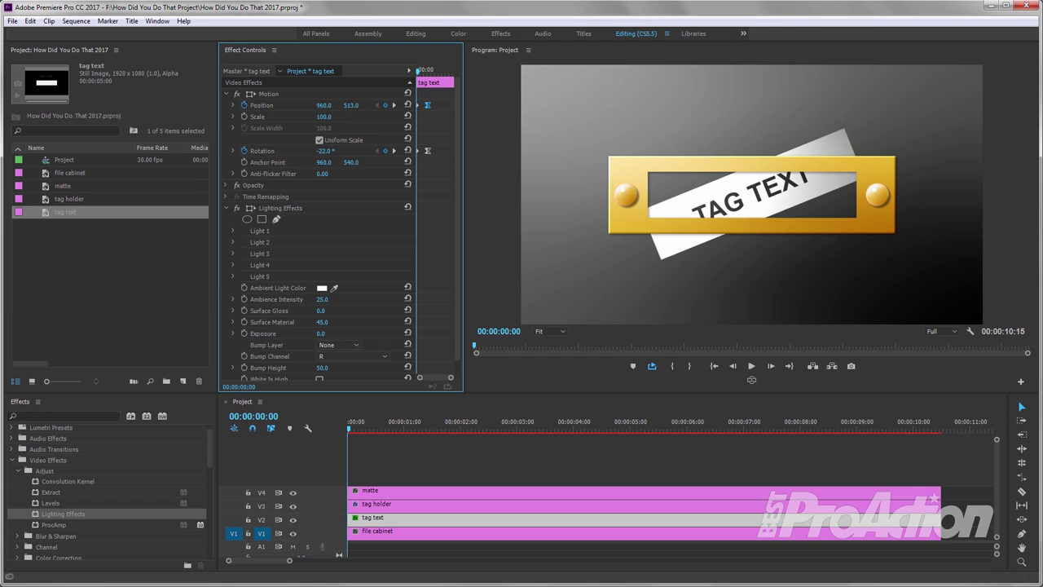
drag(351, 105, 277, 105)
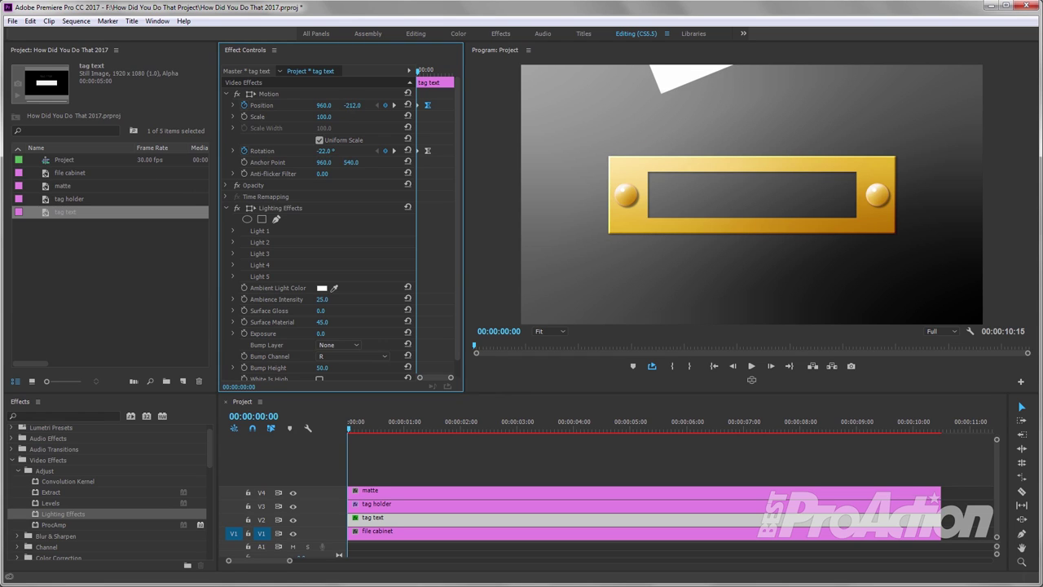
drag(351, 105, 326, 105)
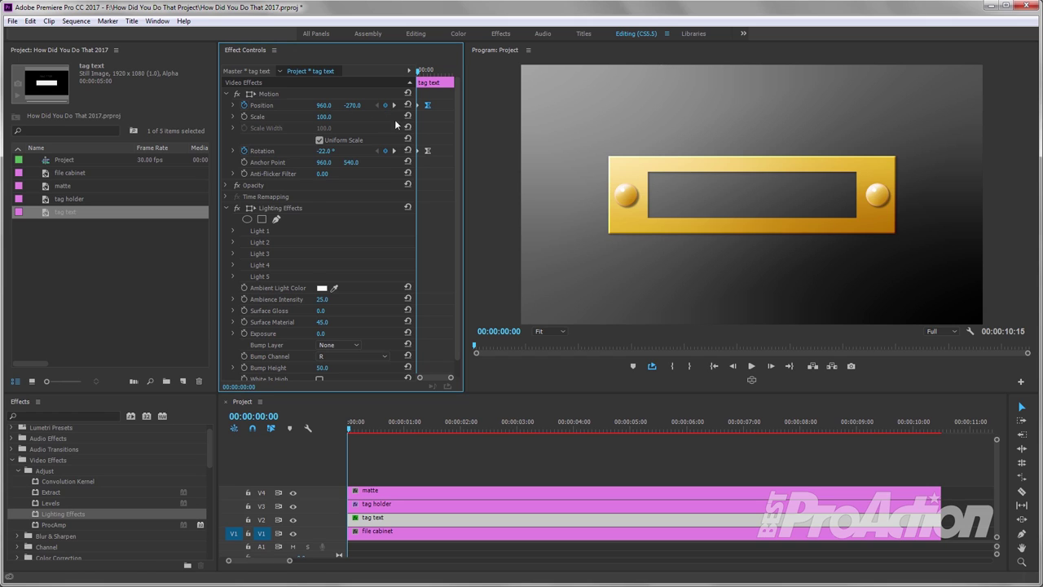
mouse_move(353, 425)
mouse_down()
mouse_move(481, 425)
mouse_move(461, 431)
mouse_up()
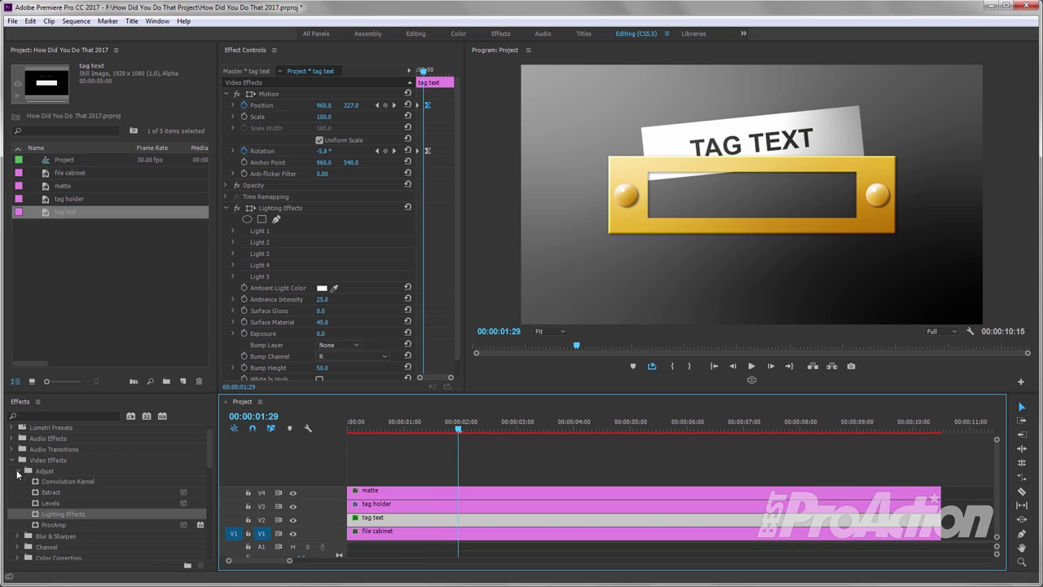
- Apply Bevel Alpha from Perspective to the tag text clip and raise Edge Thickness to 4.90
click(18, 472)
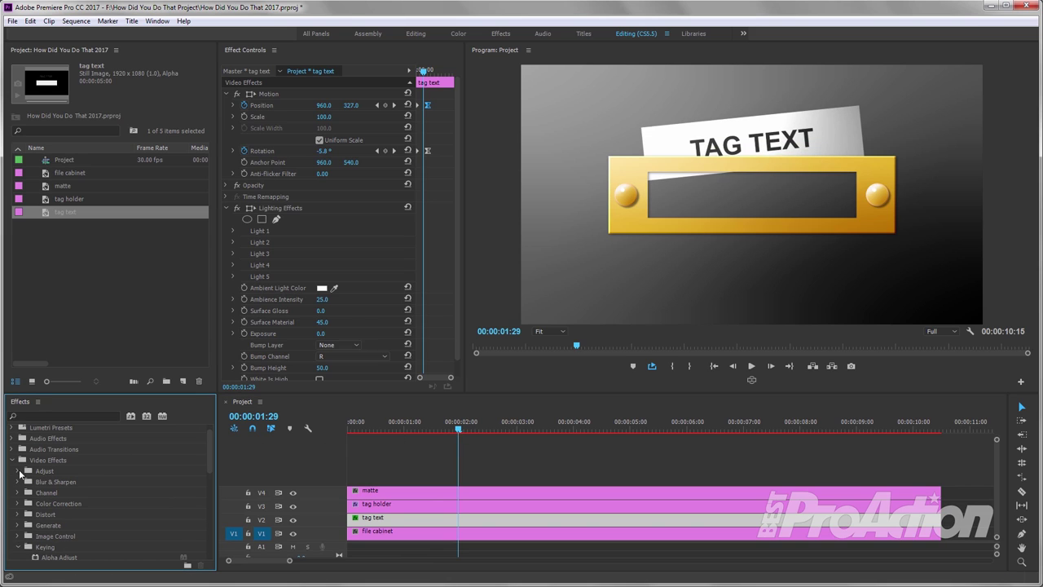
click(18, 547)
scroll(59, 536, down, 2)
scroll(59, 536, down, 4)
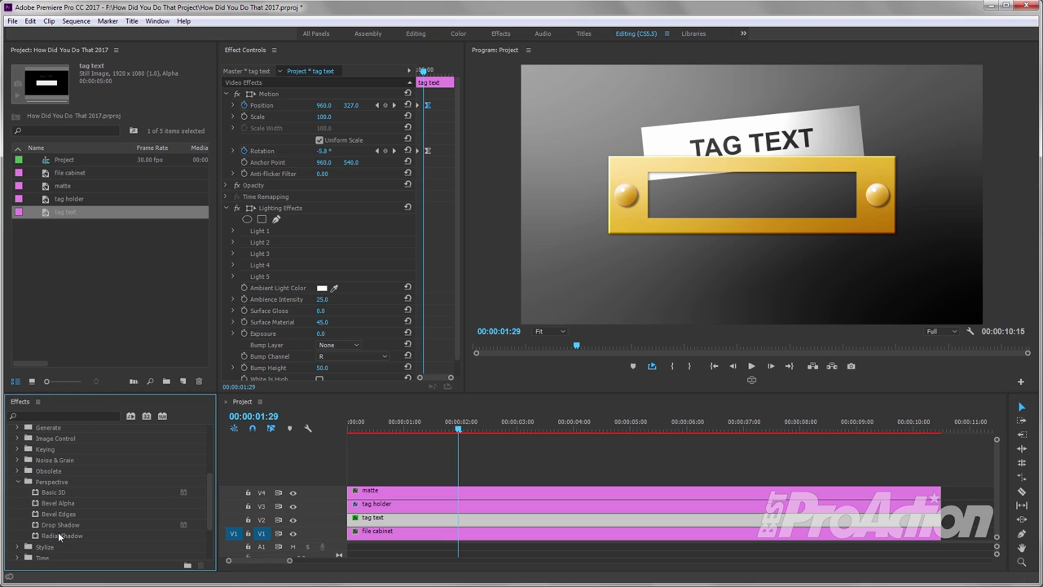
drag(59, 507, 385, 530)
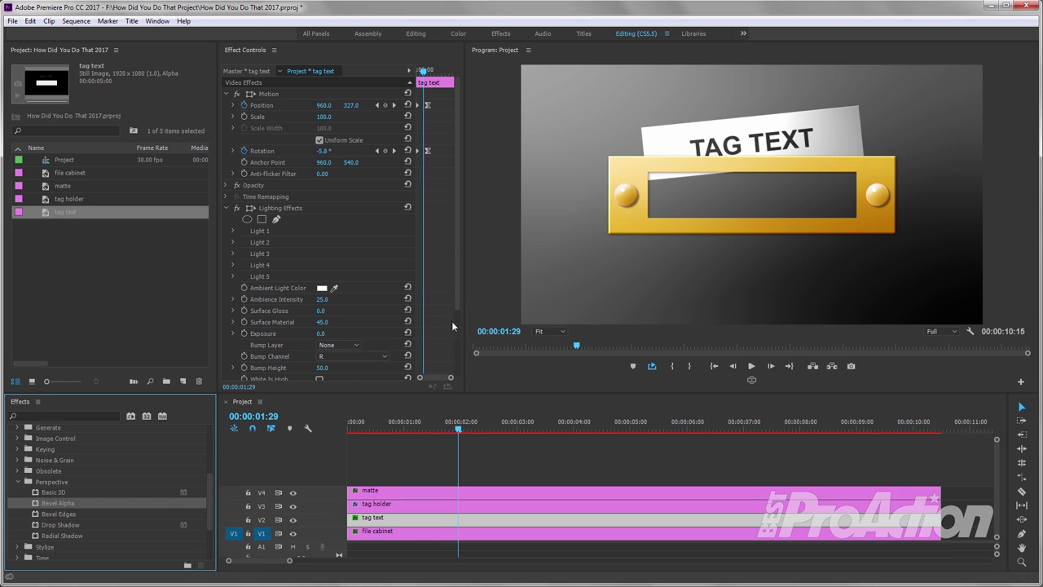
drag(458, 297, 459, 377)
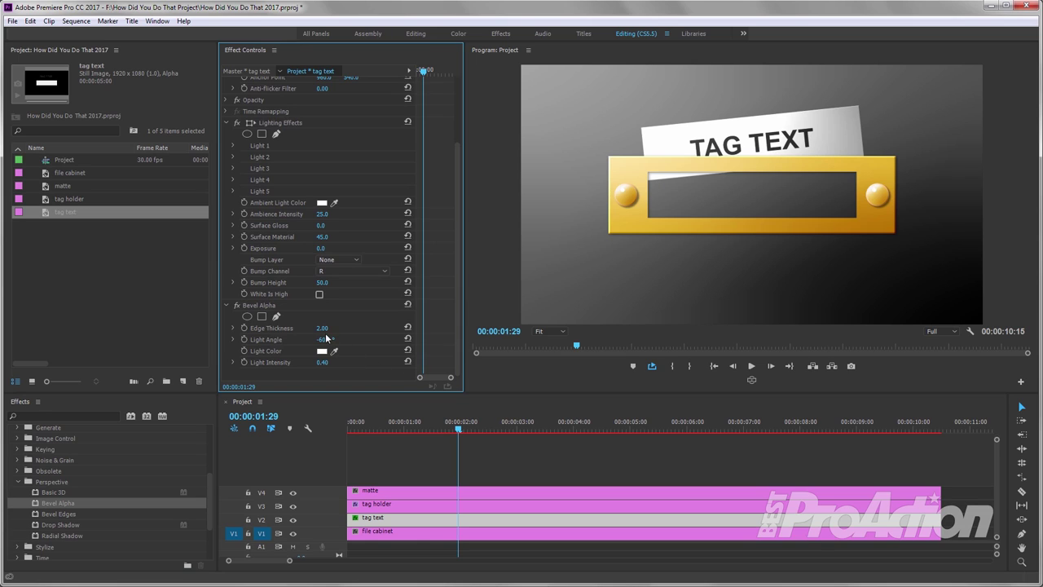
drag(322, 328, 315, 328)
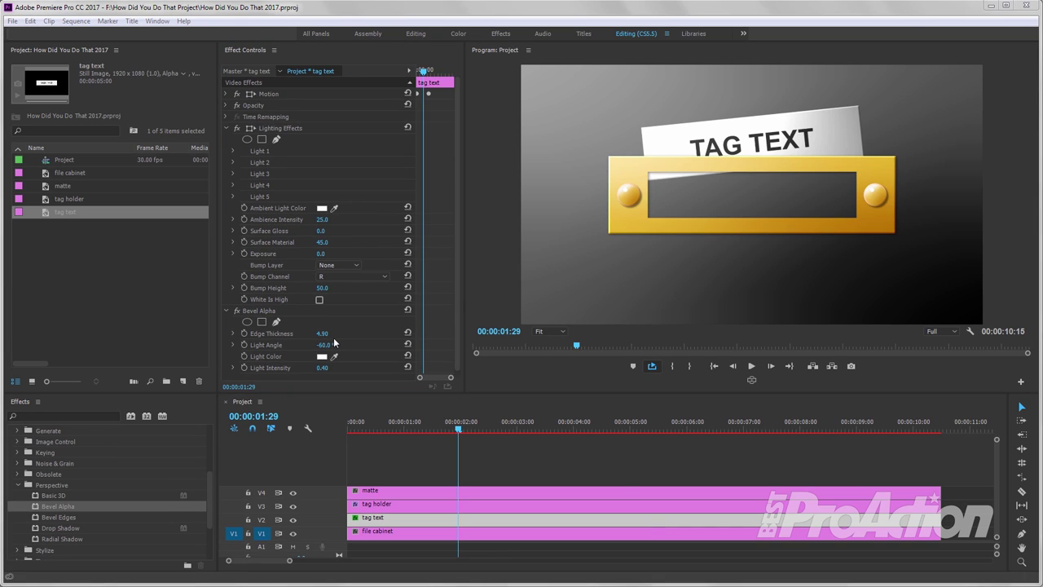
- On the tag holder clip, move Bevel Alpha below Track Matte Key, ahead of Drop Shadow
click(412, 507)
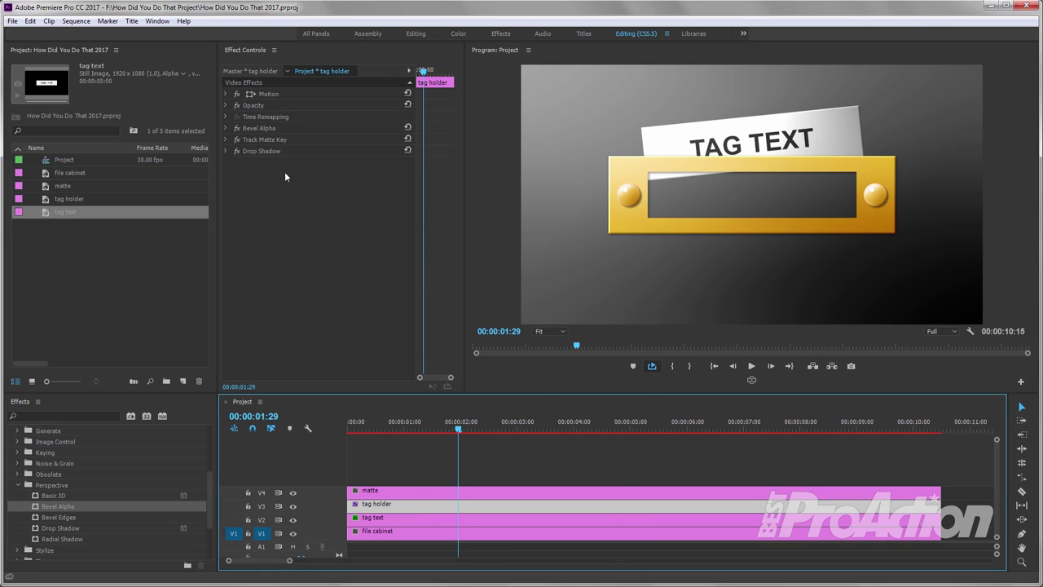
click(265, 129)
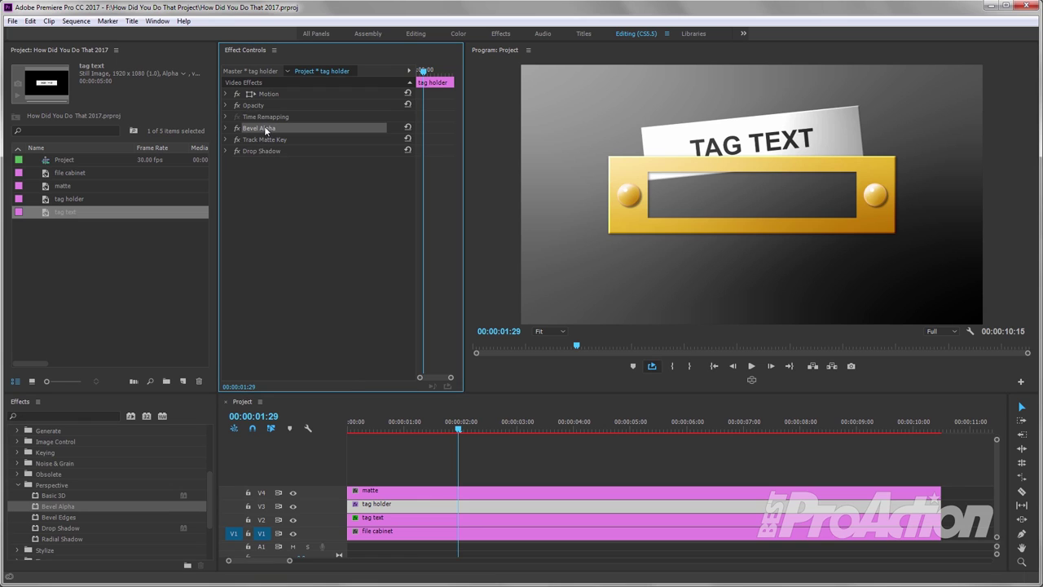
drag(265, 129, 268, 152)
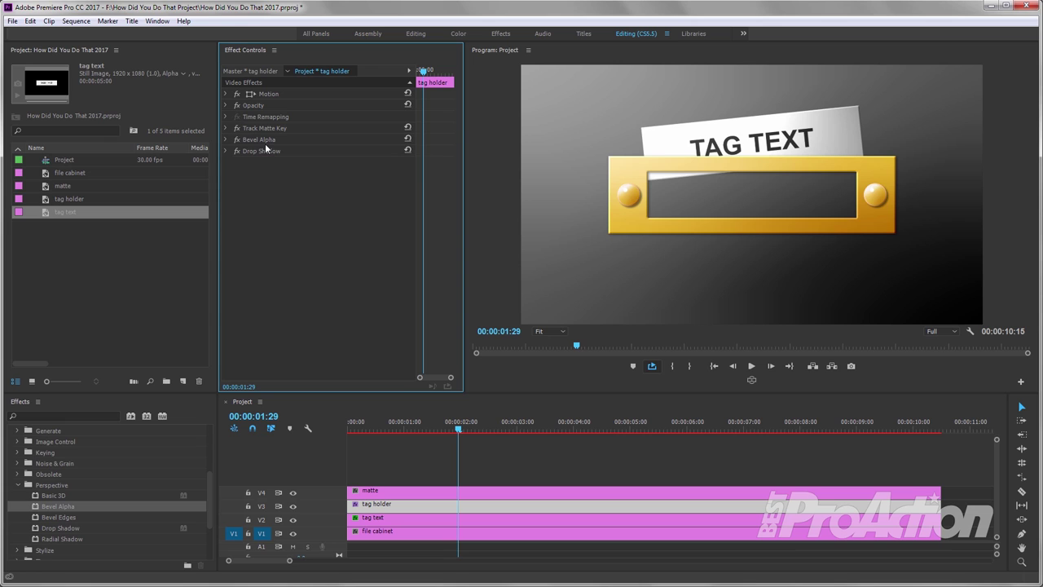
click(76, 20)
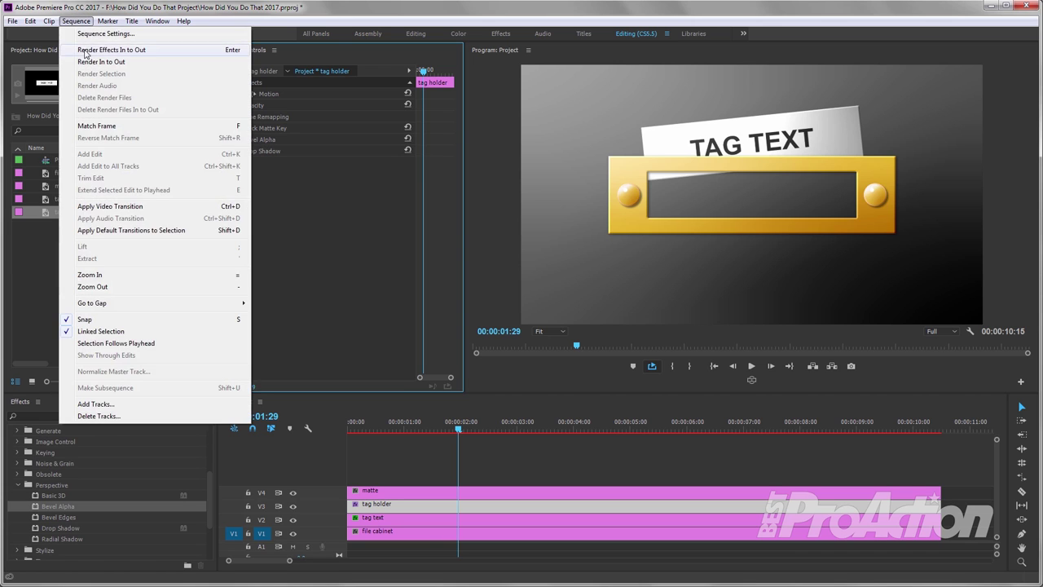
- Render the sequence's effects with Sequence > Render Effects In to Out
click(84, 49)
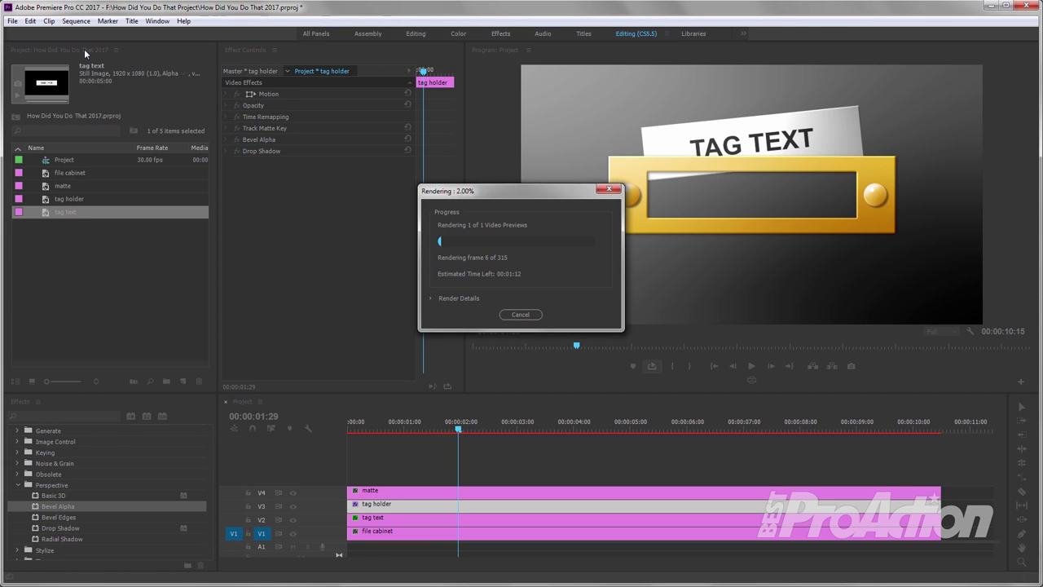